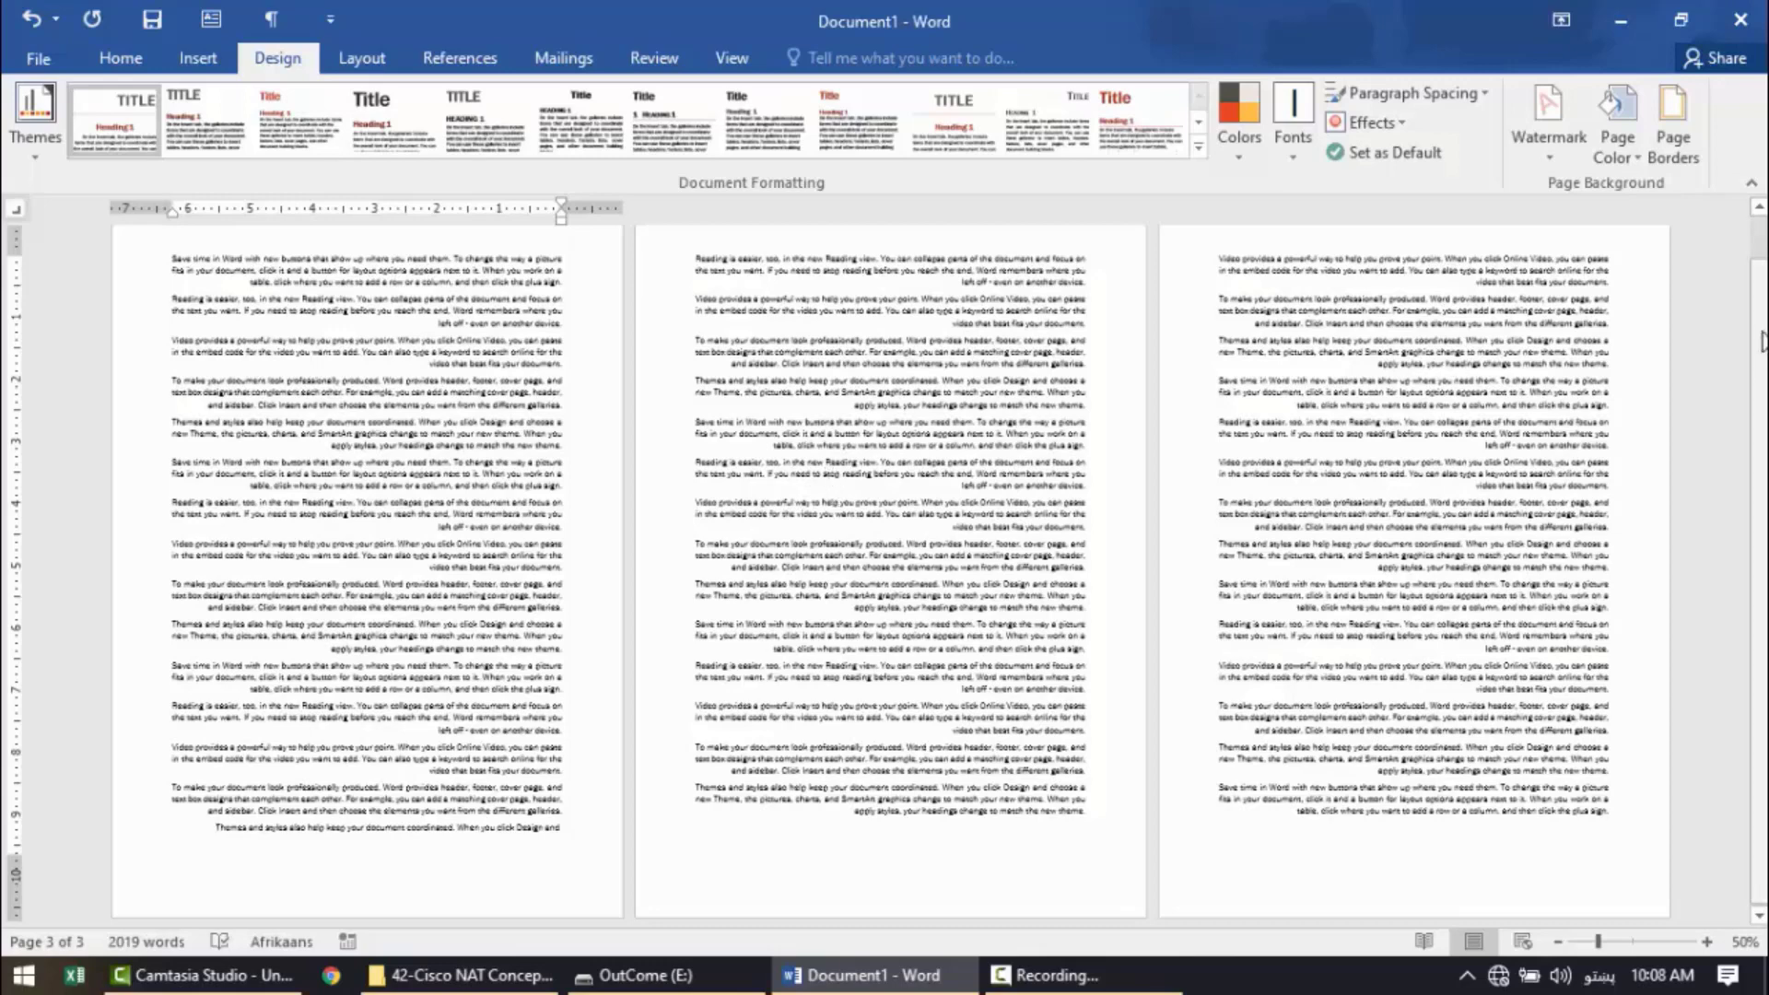
left_click_drag(1760, 334, 1761, 263)
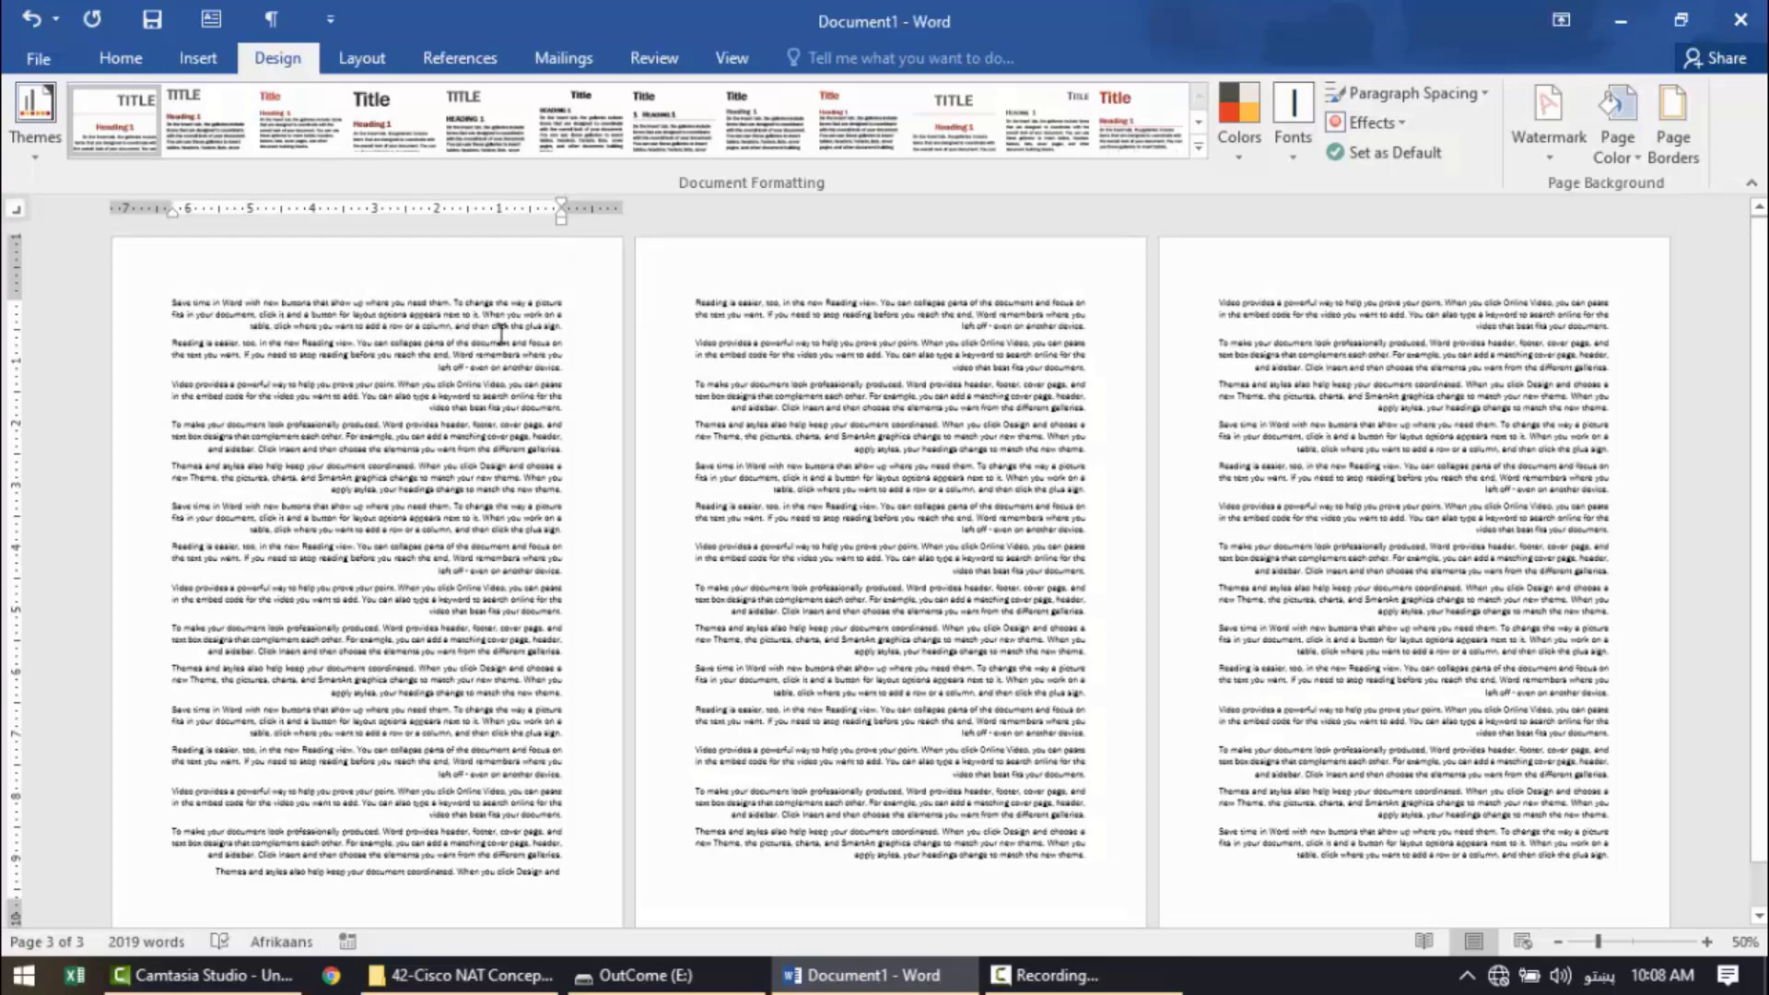
left_click(41, 158)
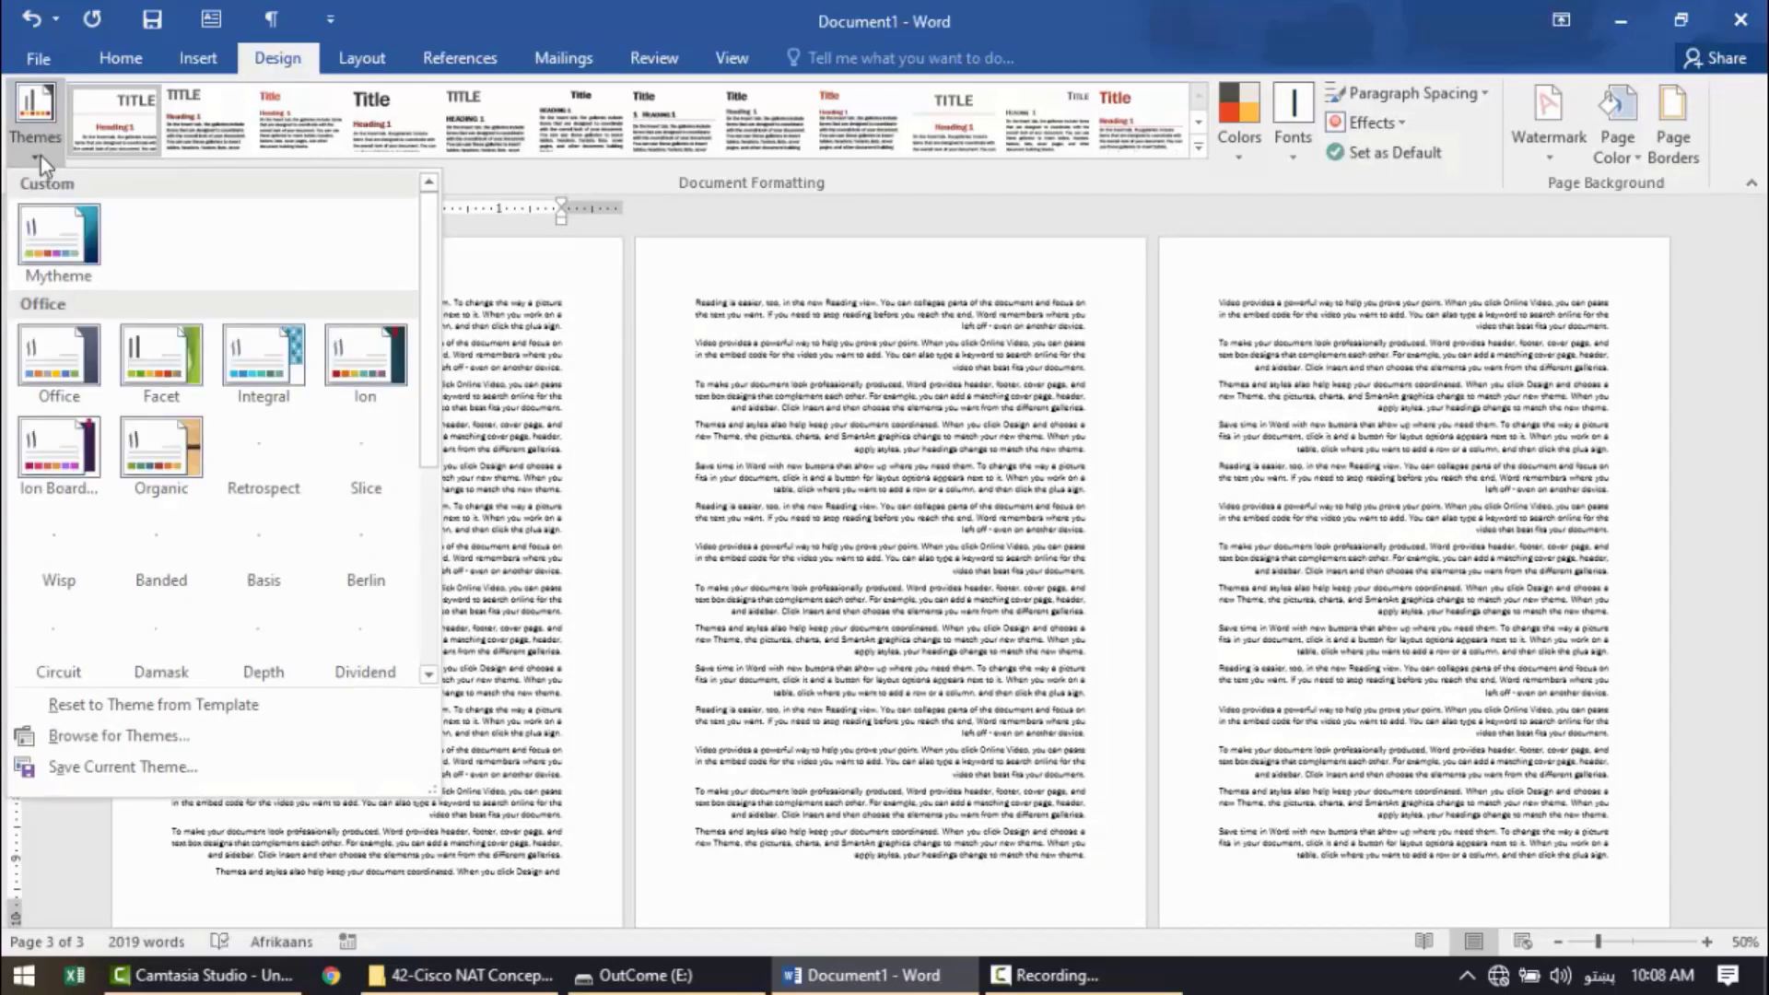
left_click(995, 576)
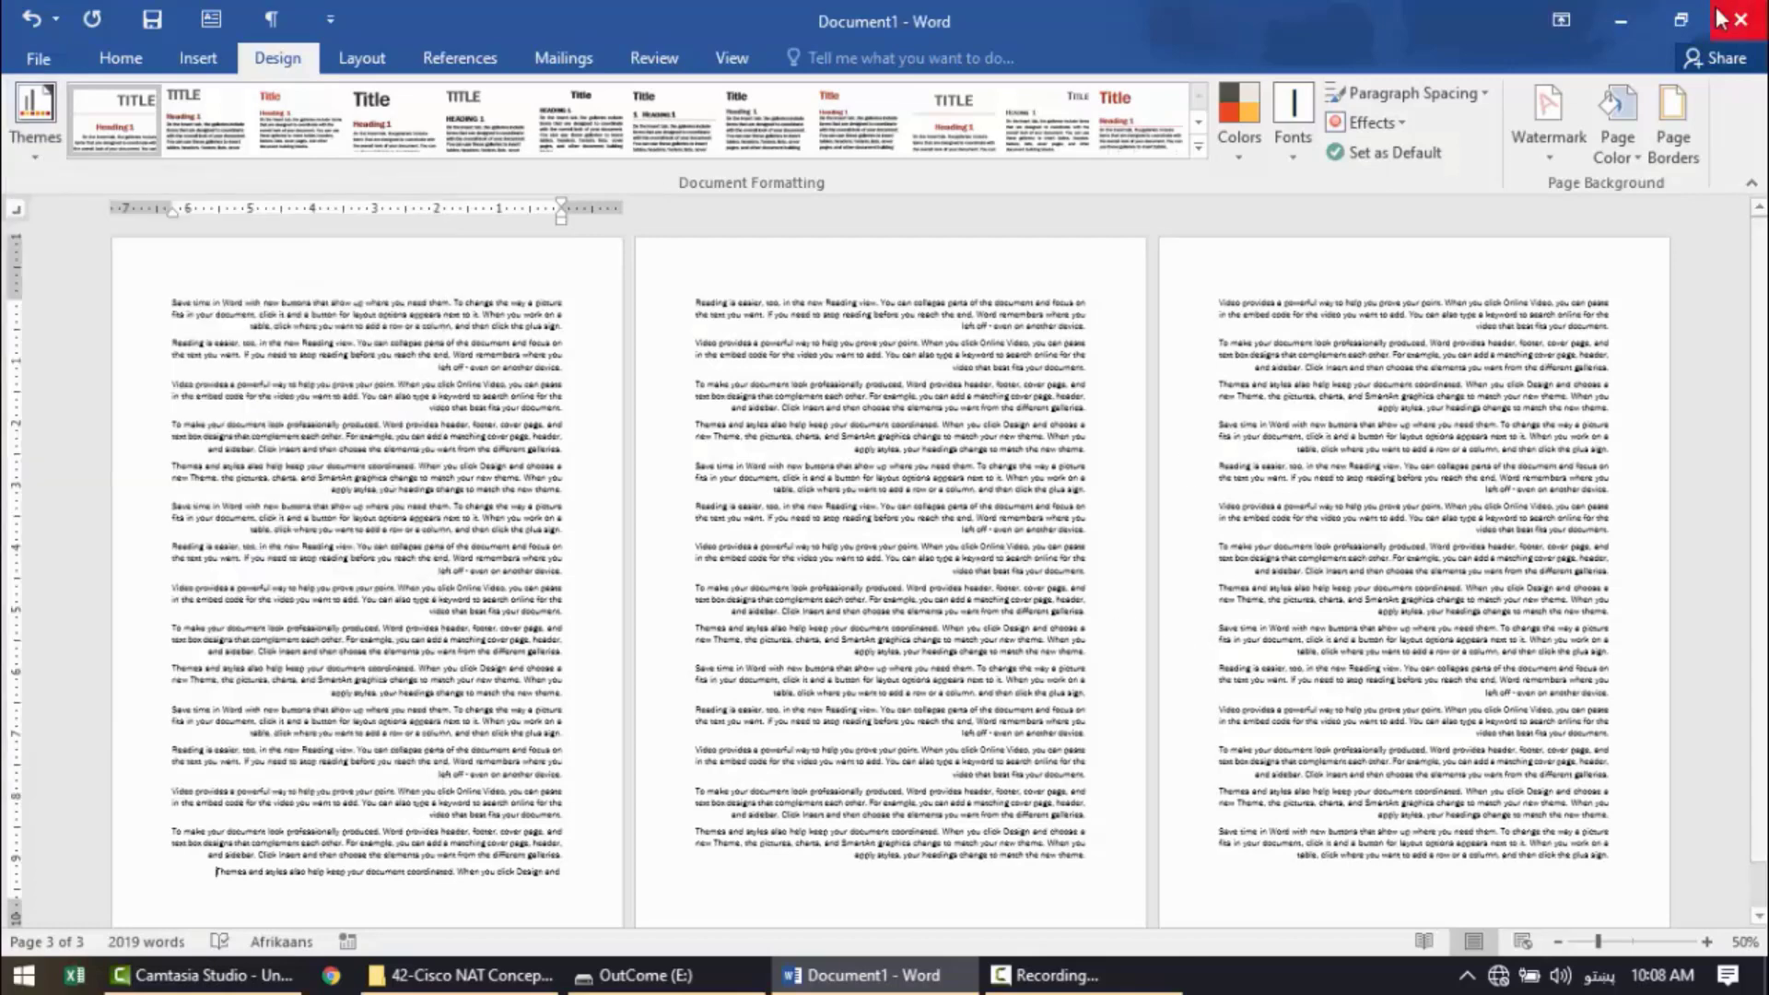
Examine the desktop themes offered in the Windows personalization settings, starting from the minimized document's desktop view
left_click(1618, 20)
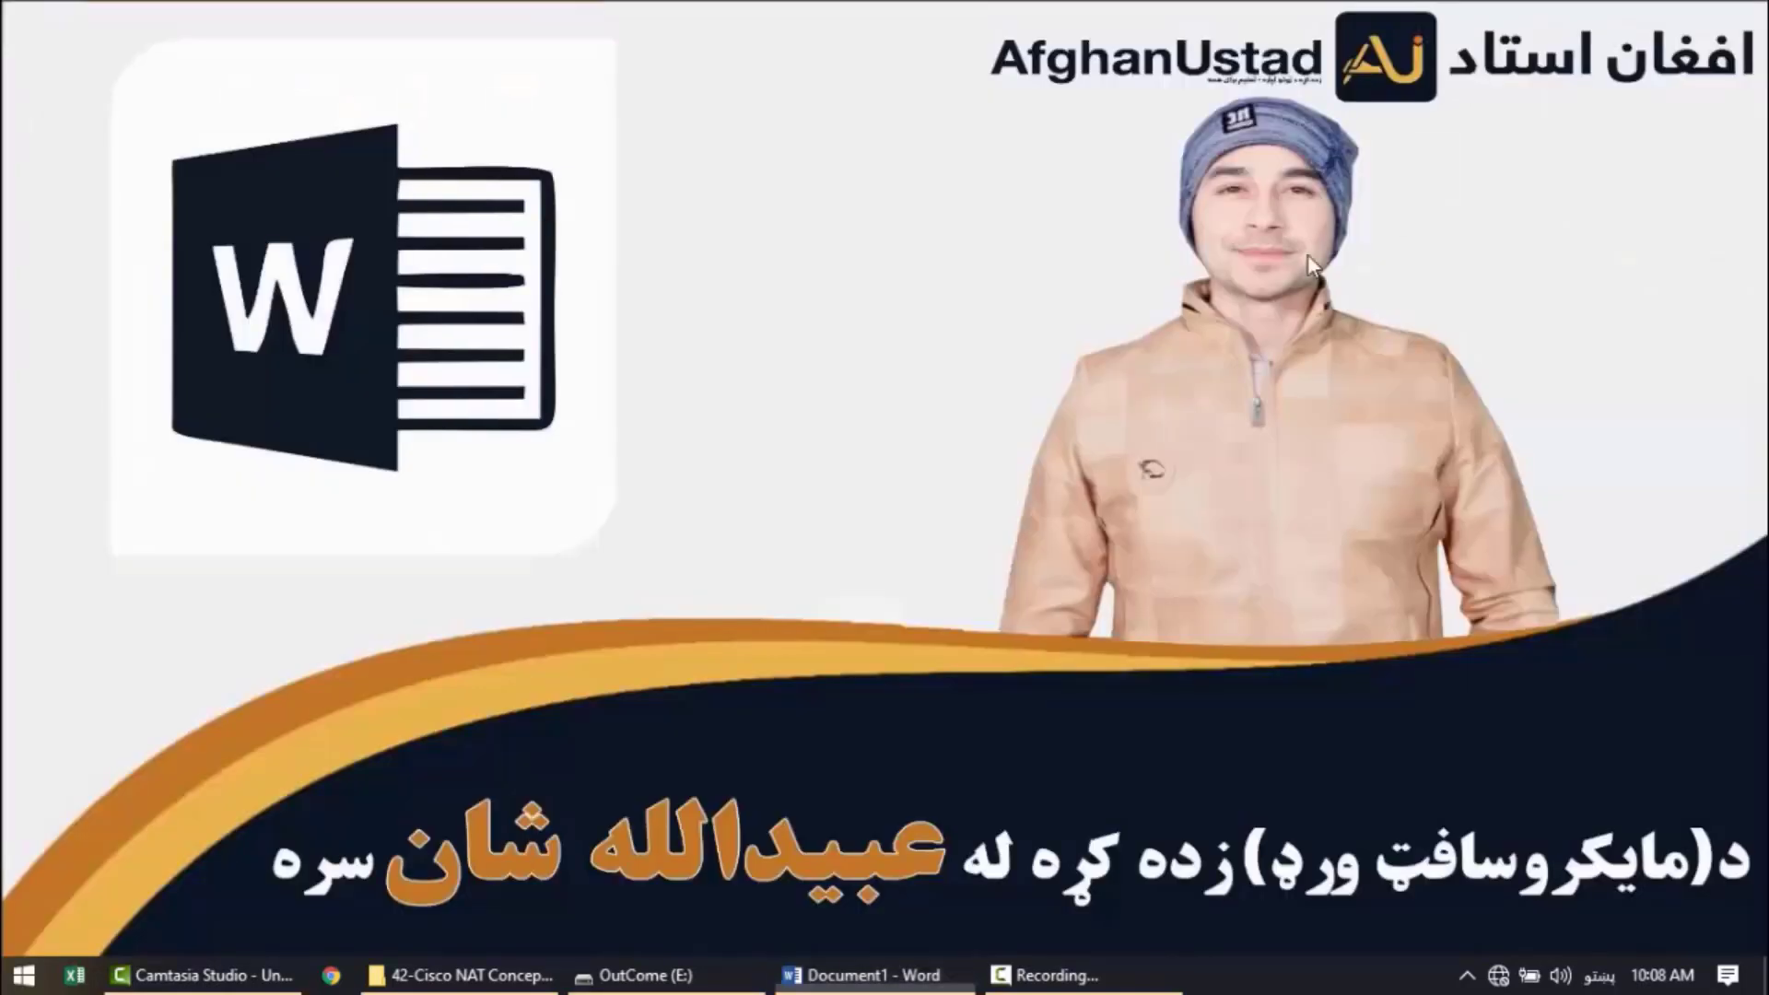
right_click(905, 302)
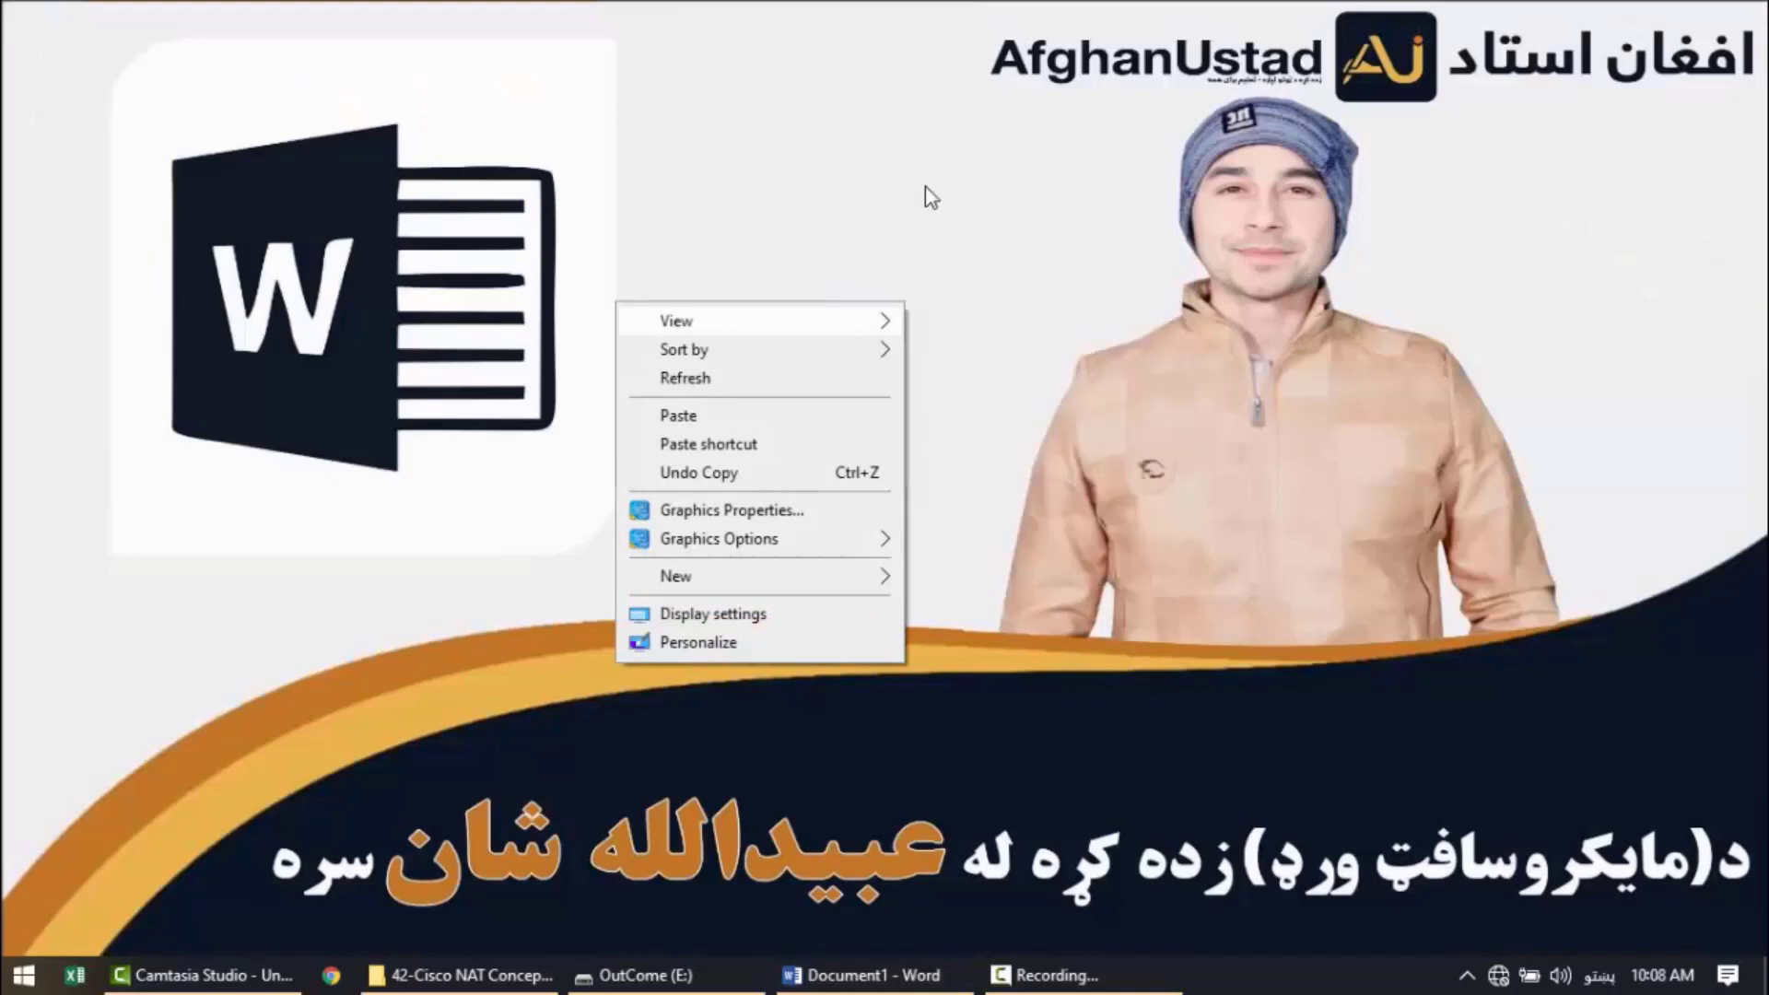
left_click(698, 645)
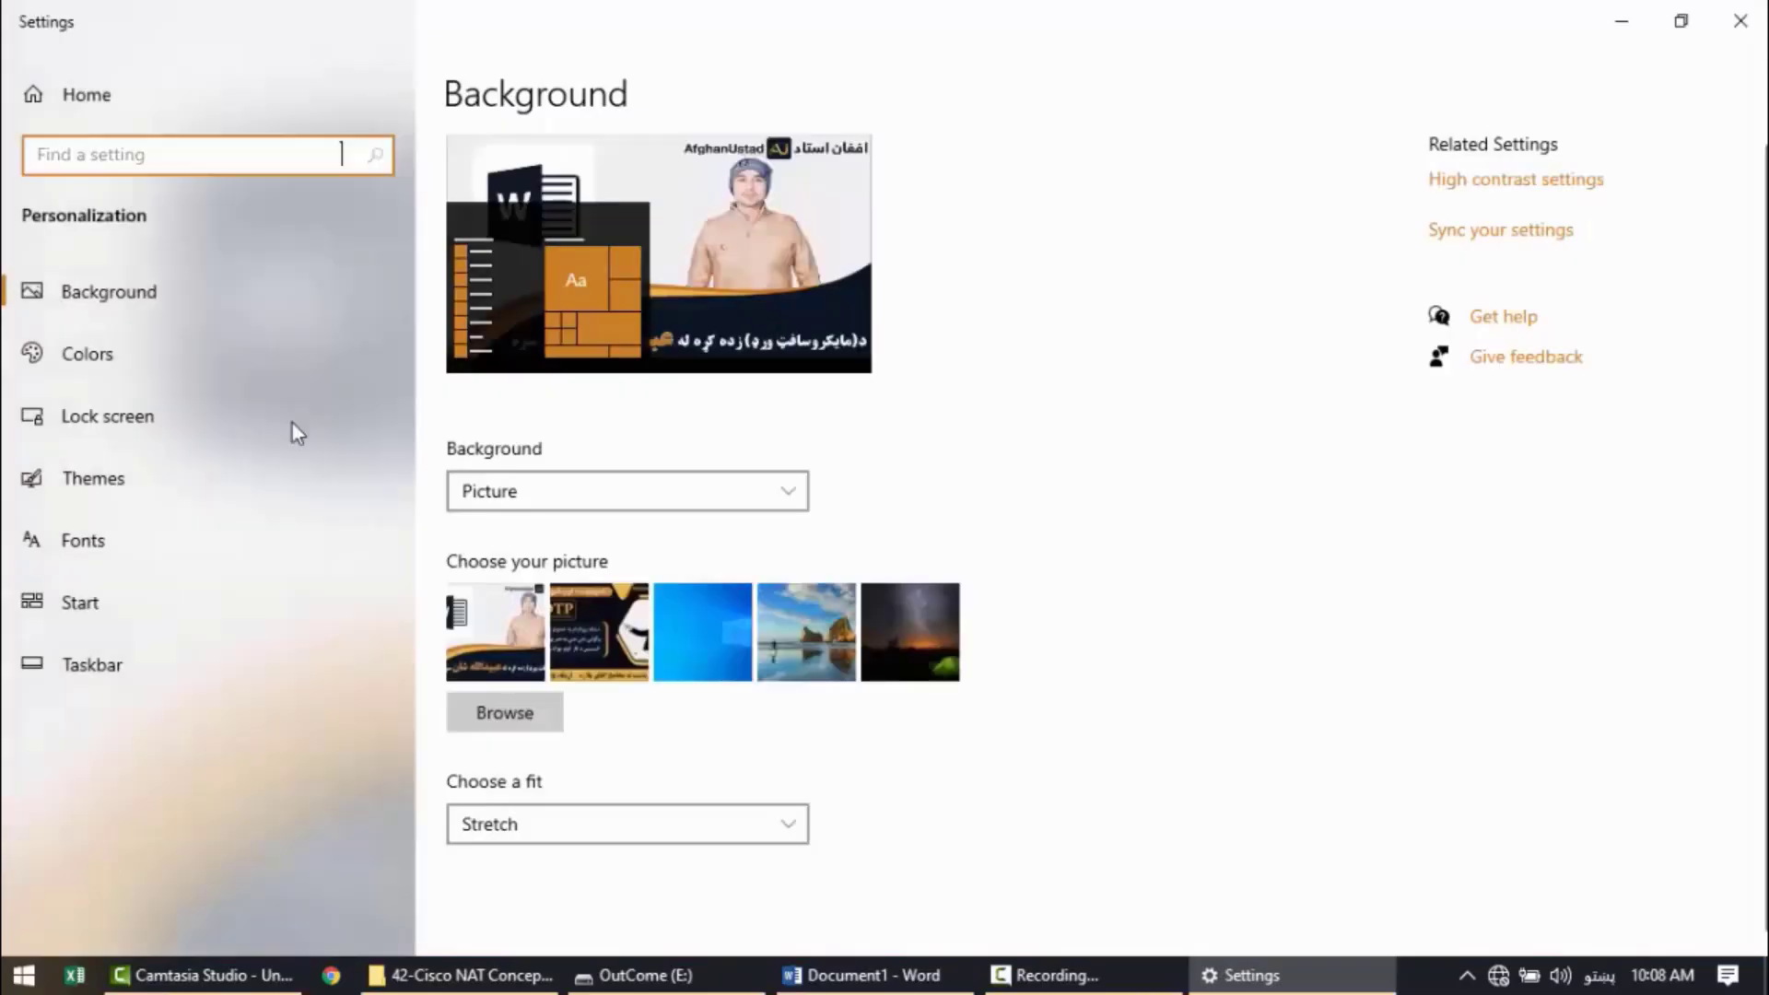
left_click(106, 493)
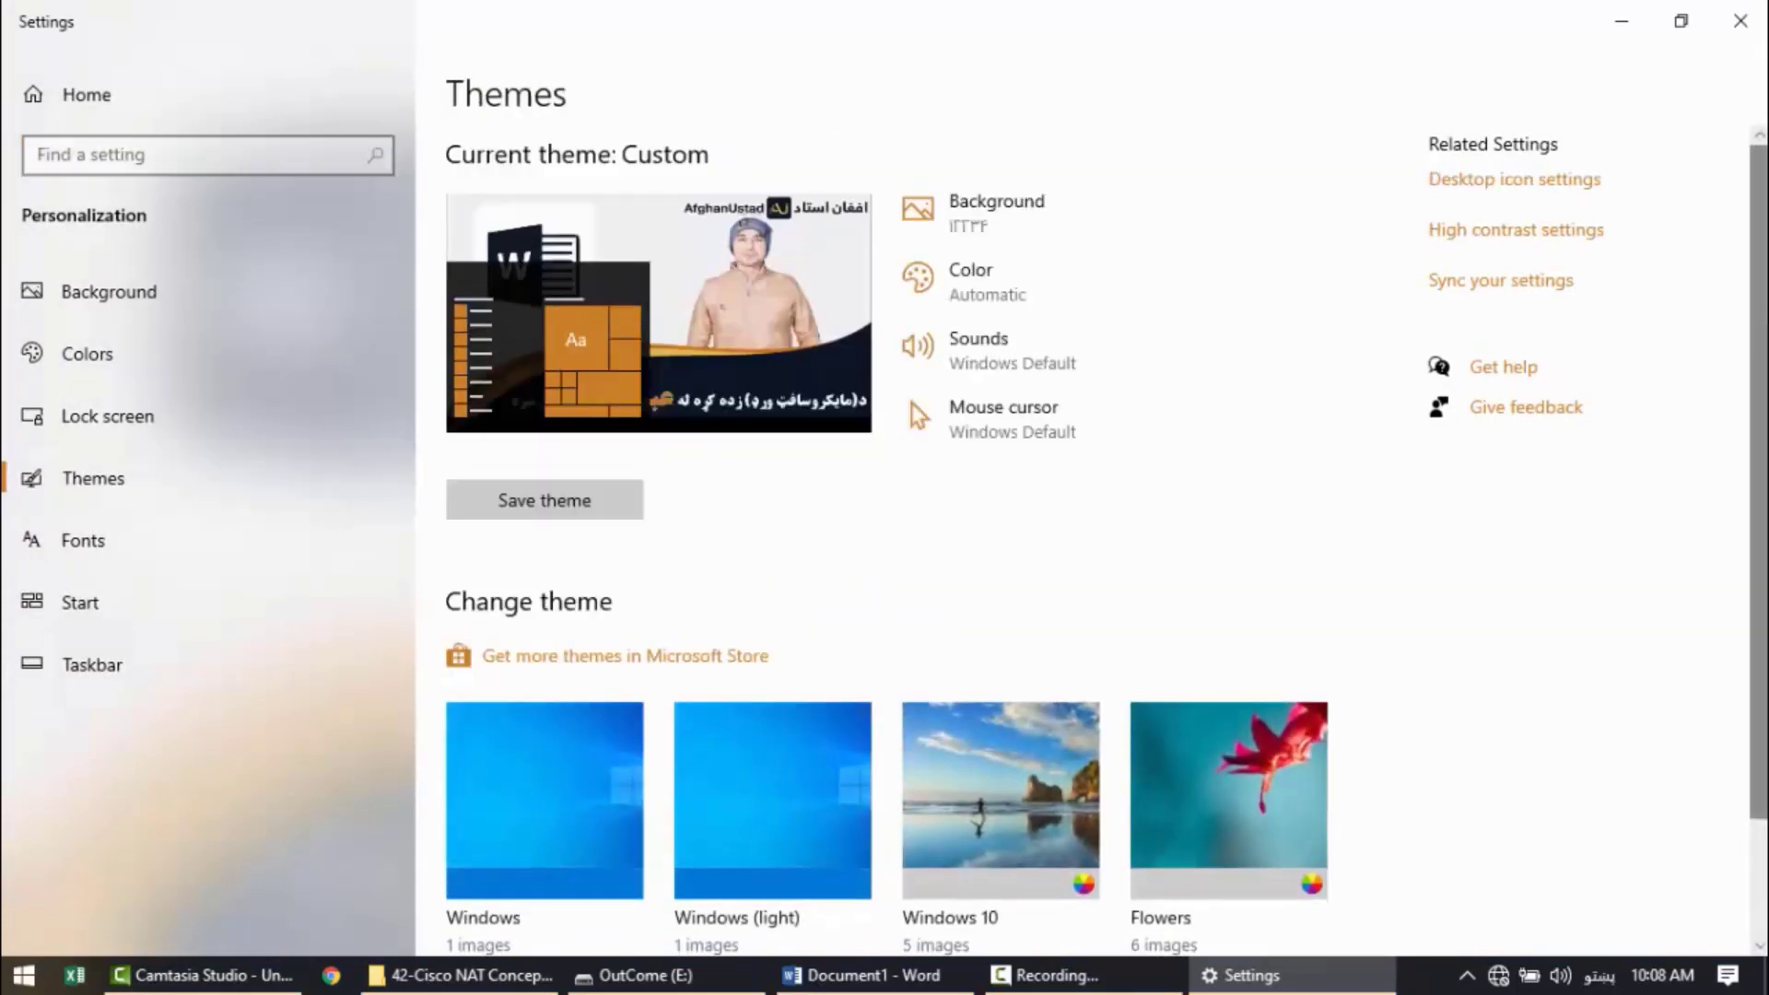
scroll(734, 526, "down", 2)
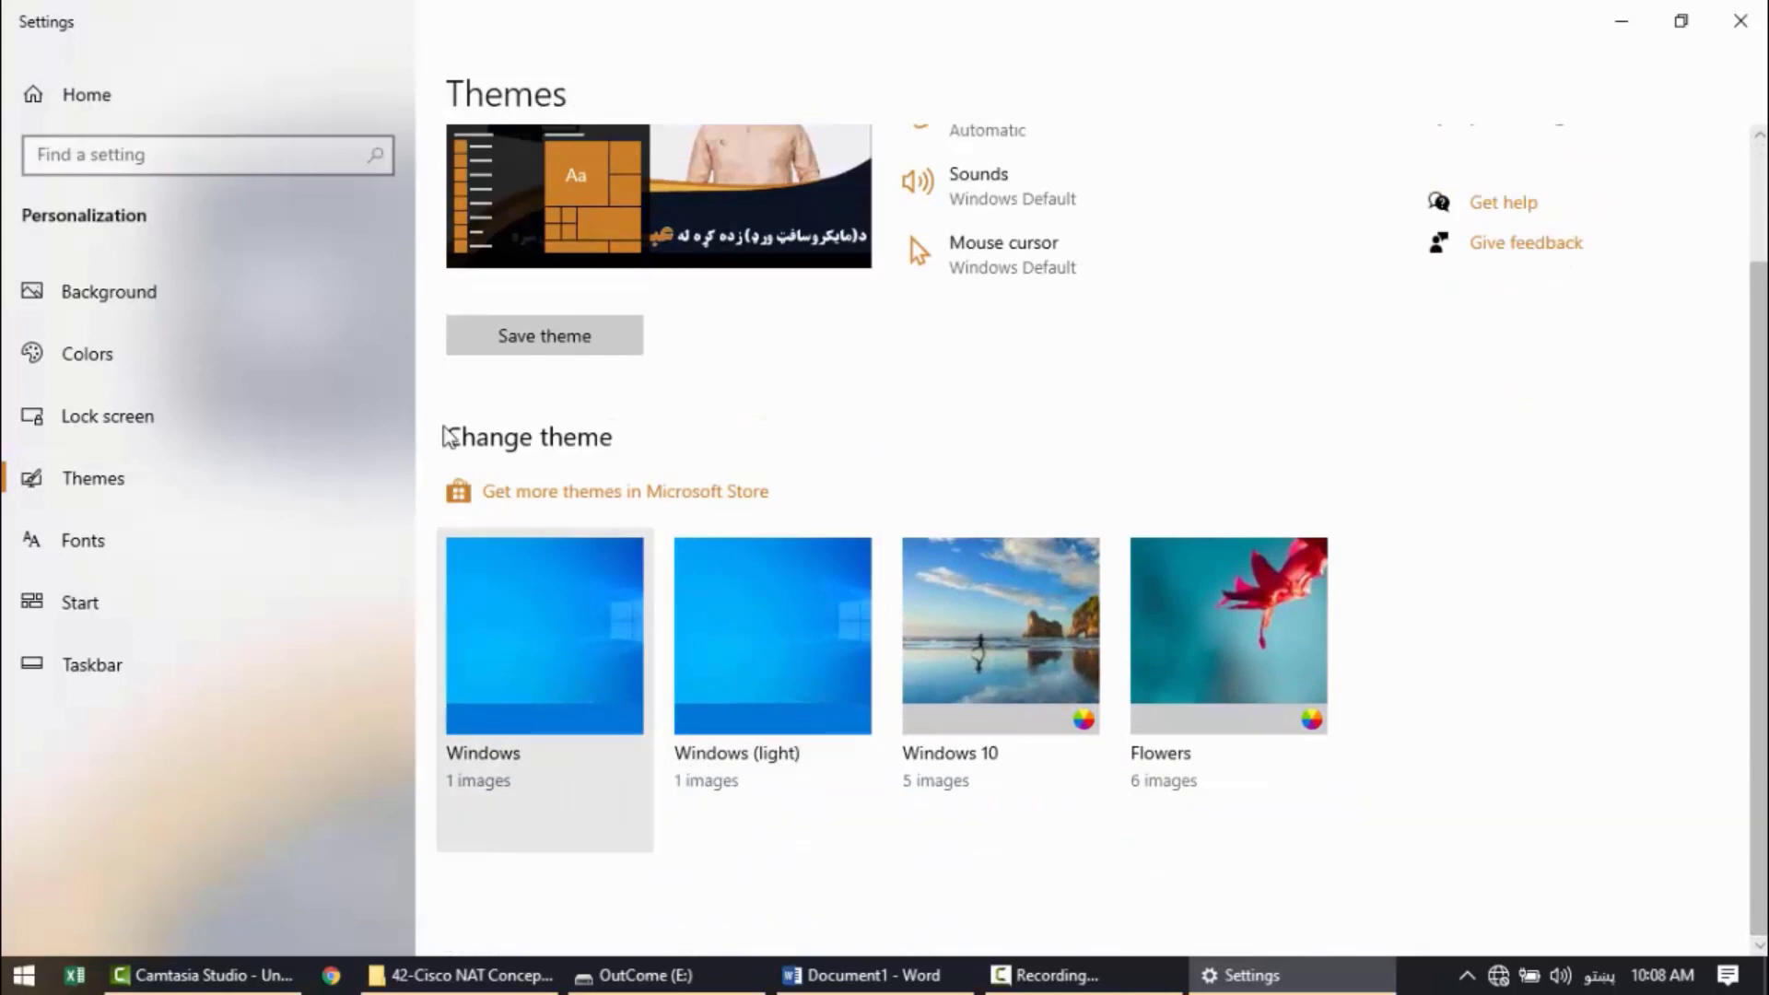
scroll(825, 279, "up", 2)
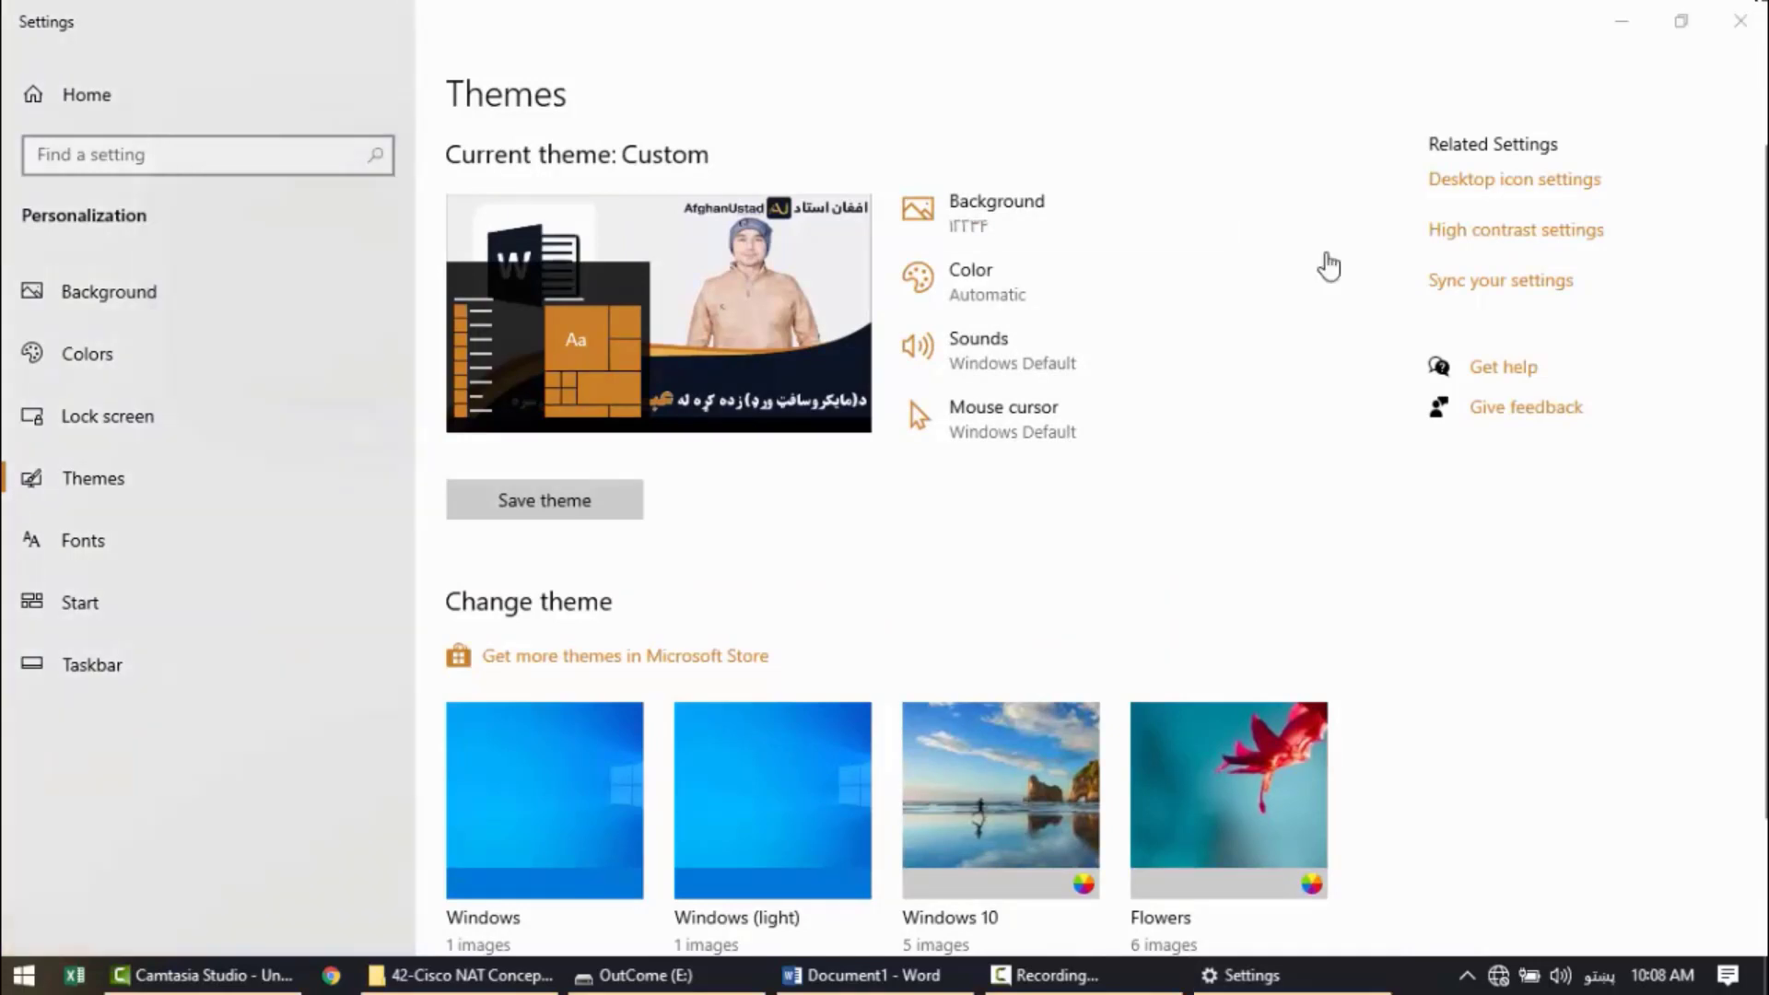
left_click(1740, 22)
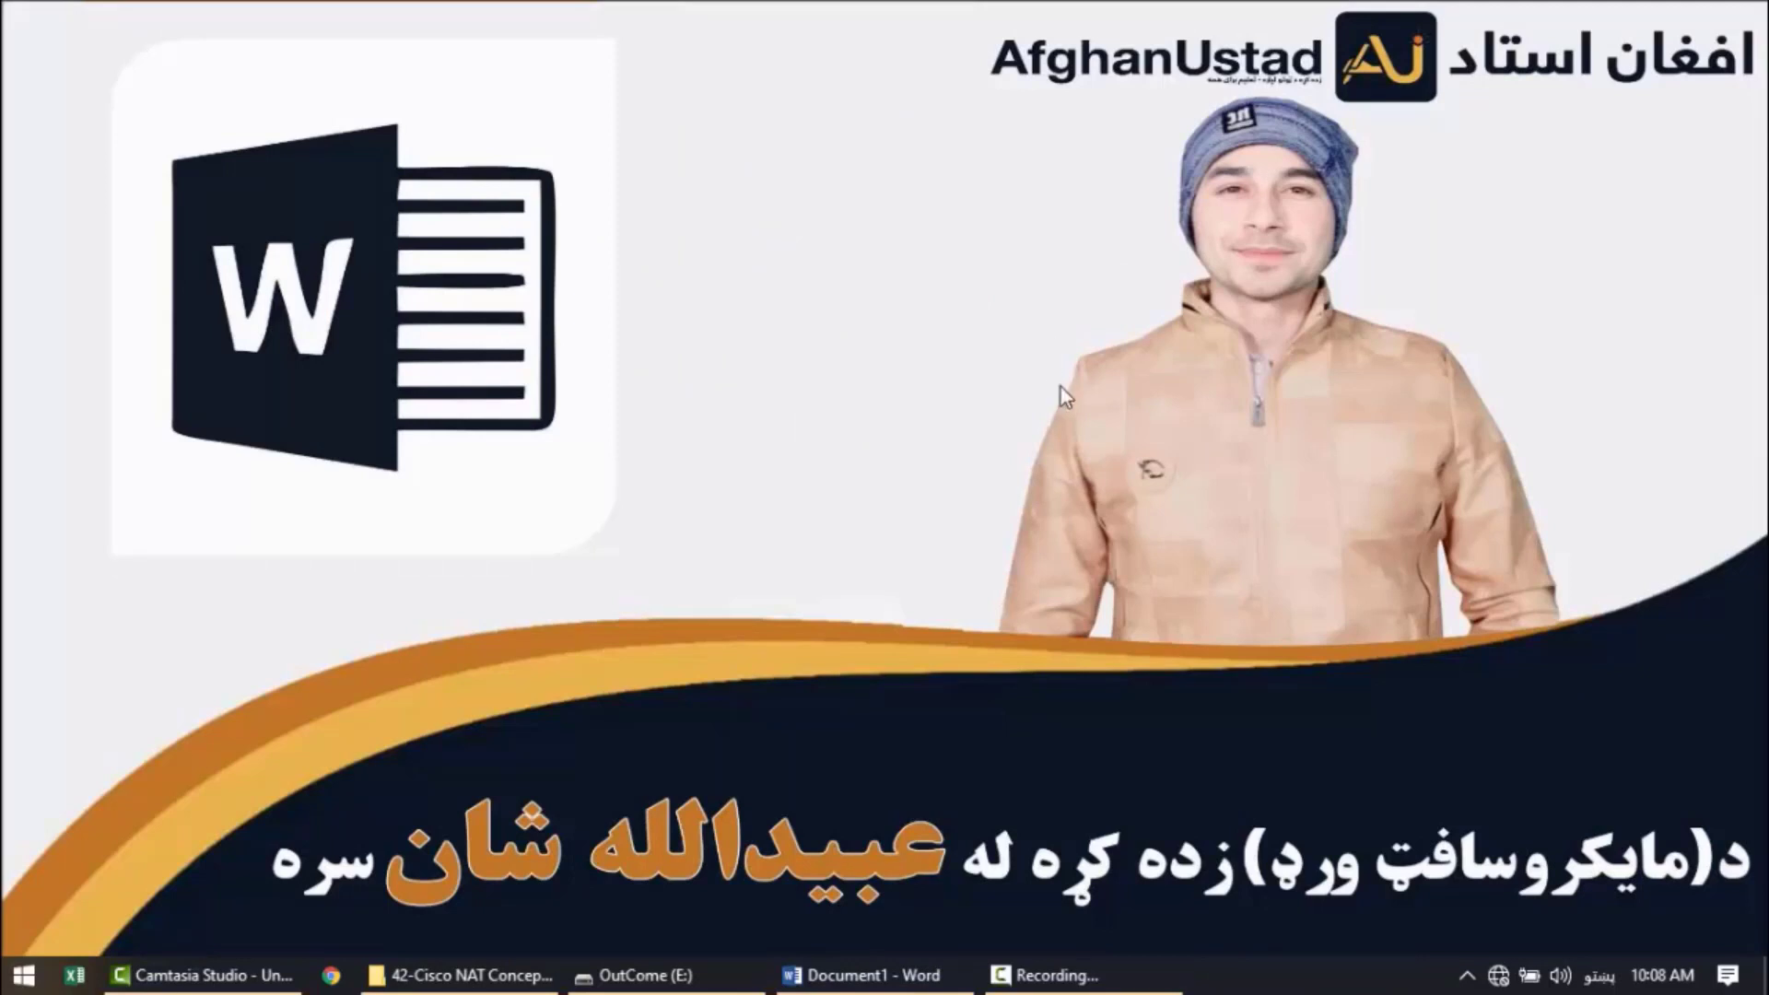
Switch back to the Word document and apply the Facet theme
left_click(842, 984)
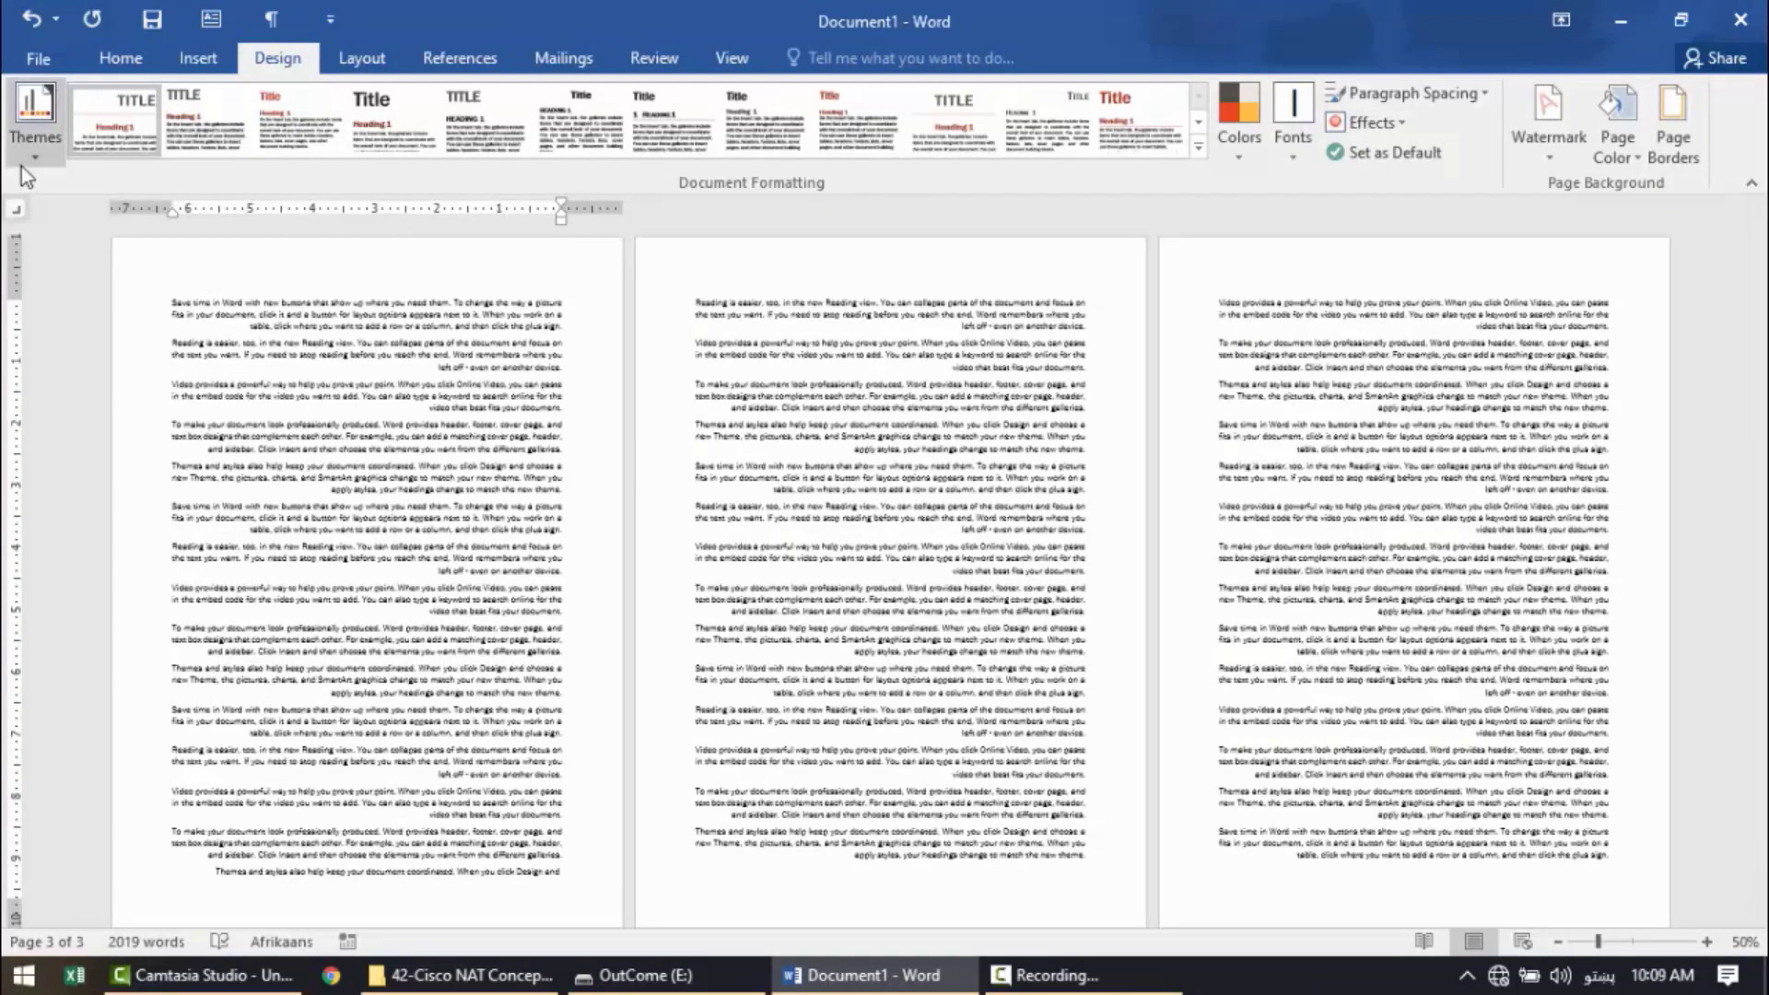
left_click(35, 120)
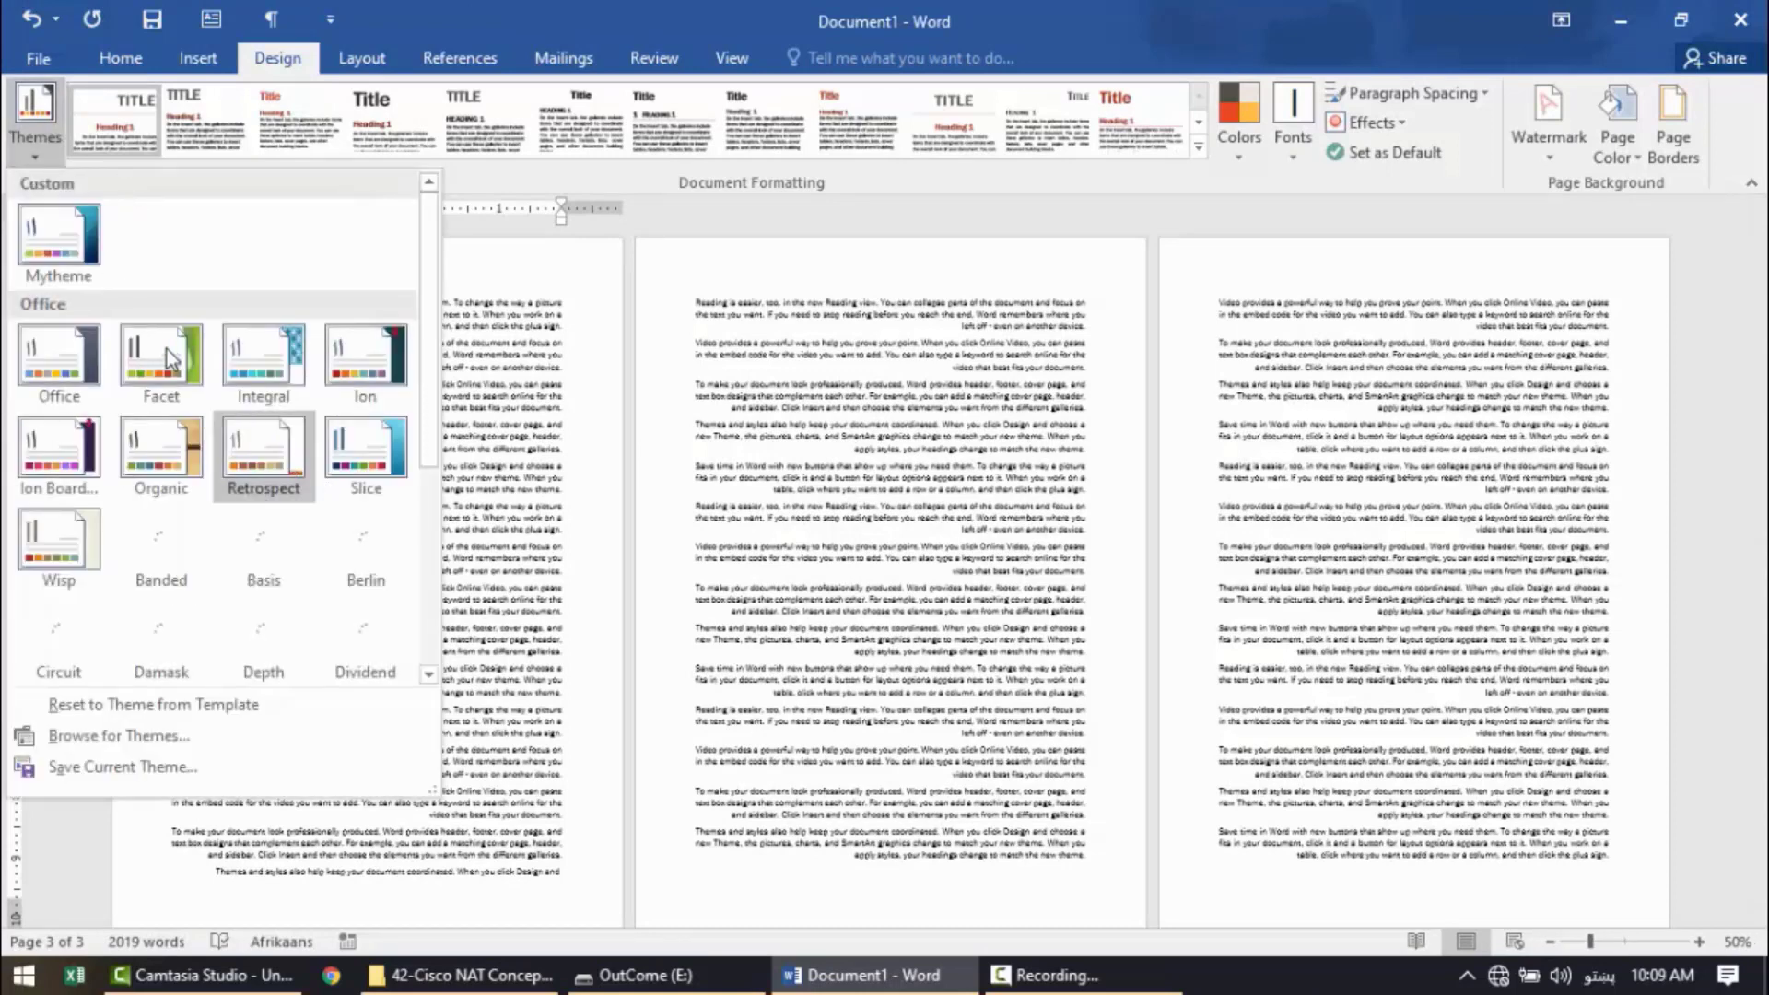
key("Escape")
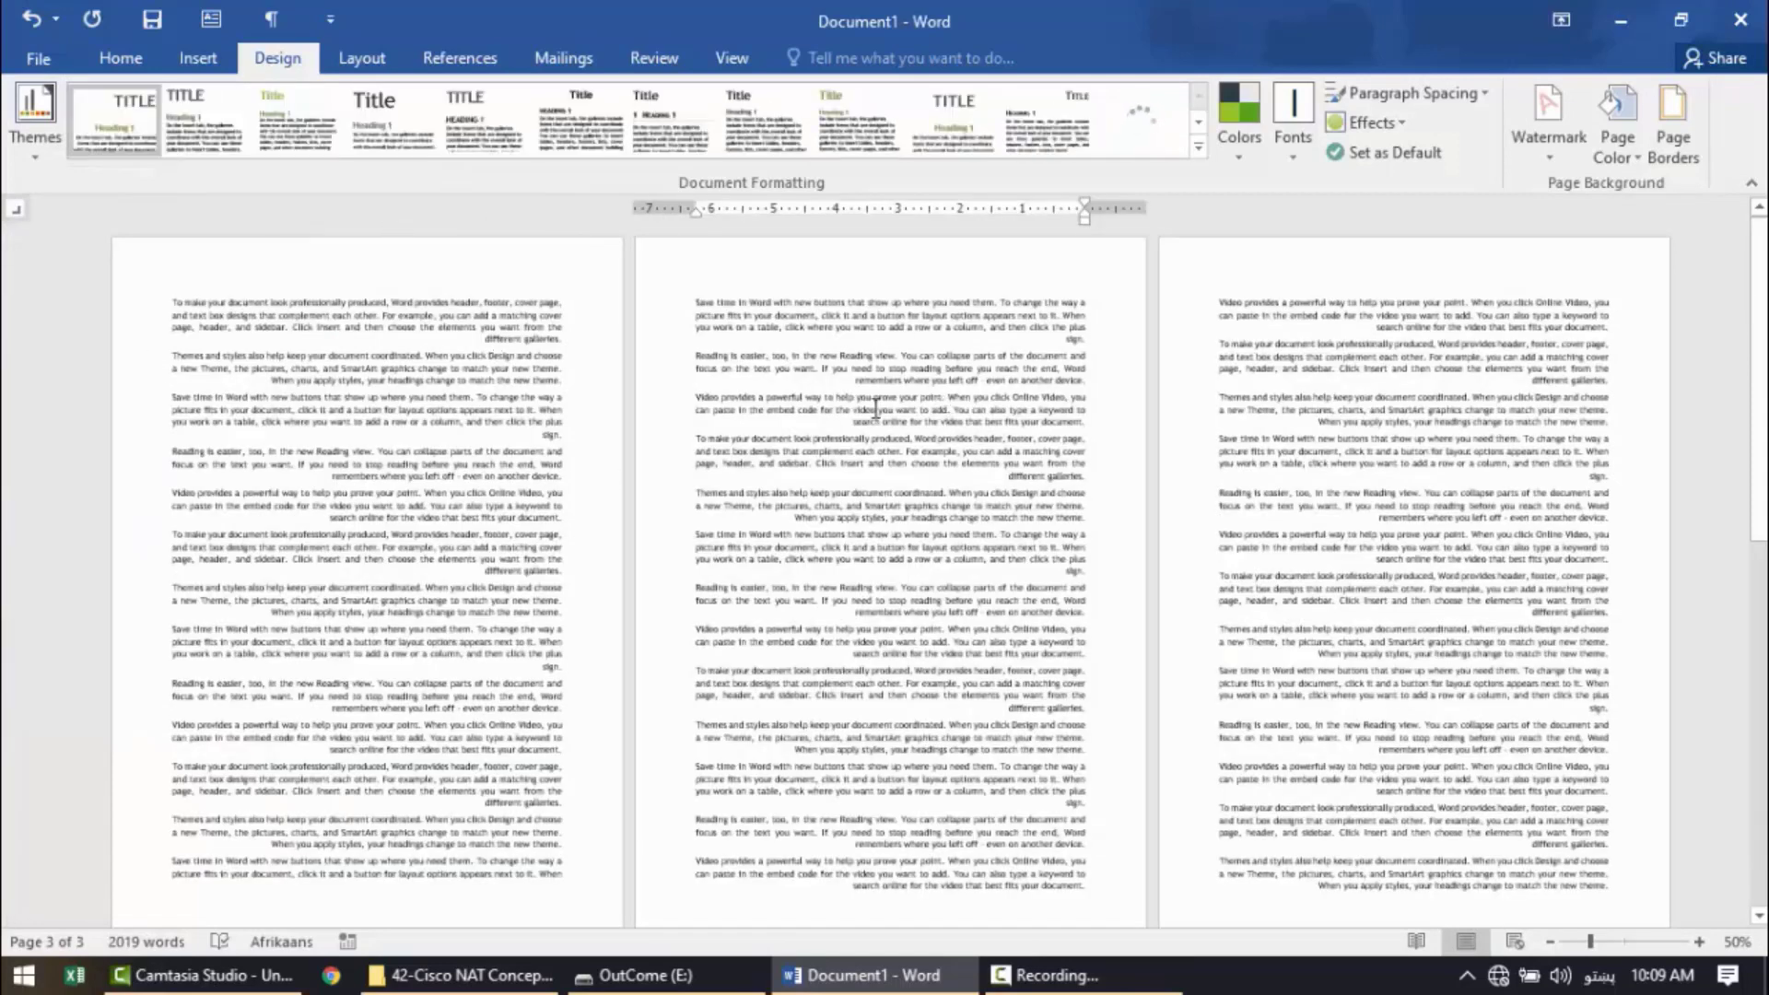
Set the text direction of the entire document to left-to-right
left_click(1354, 609)
key("ctrl+a")
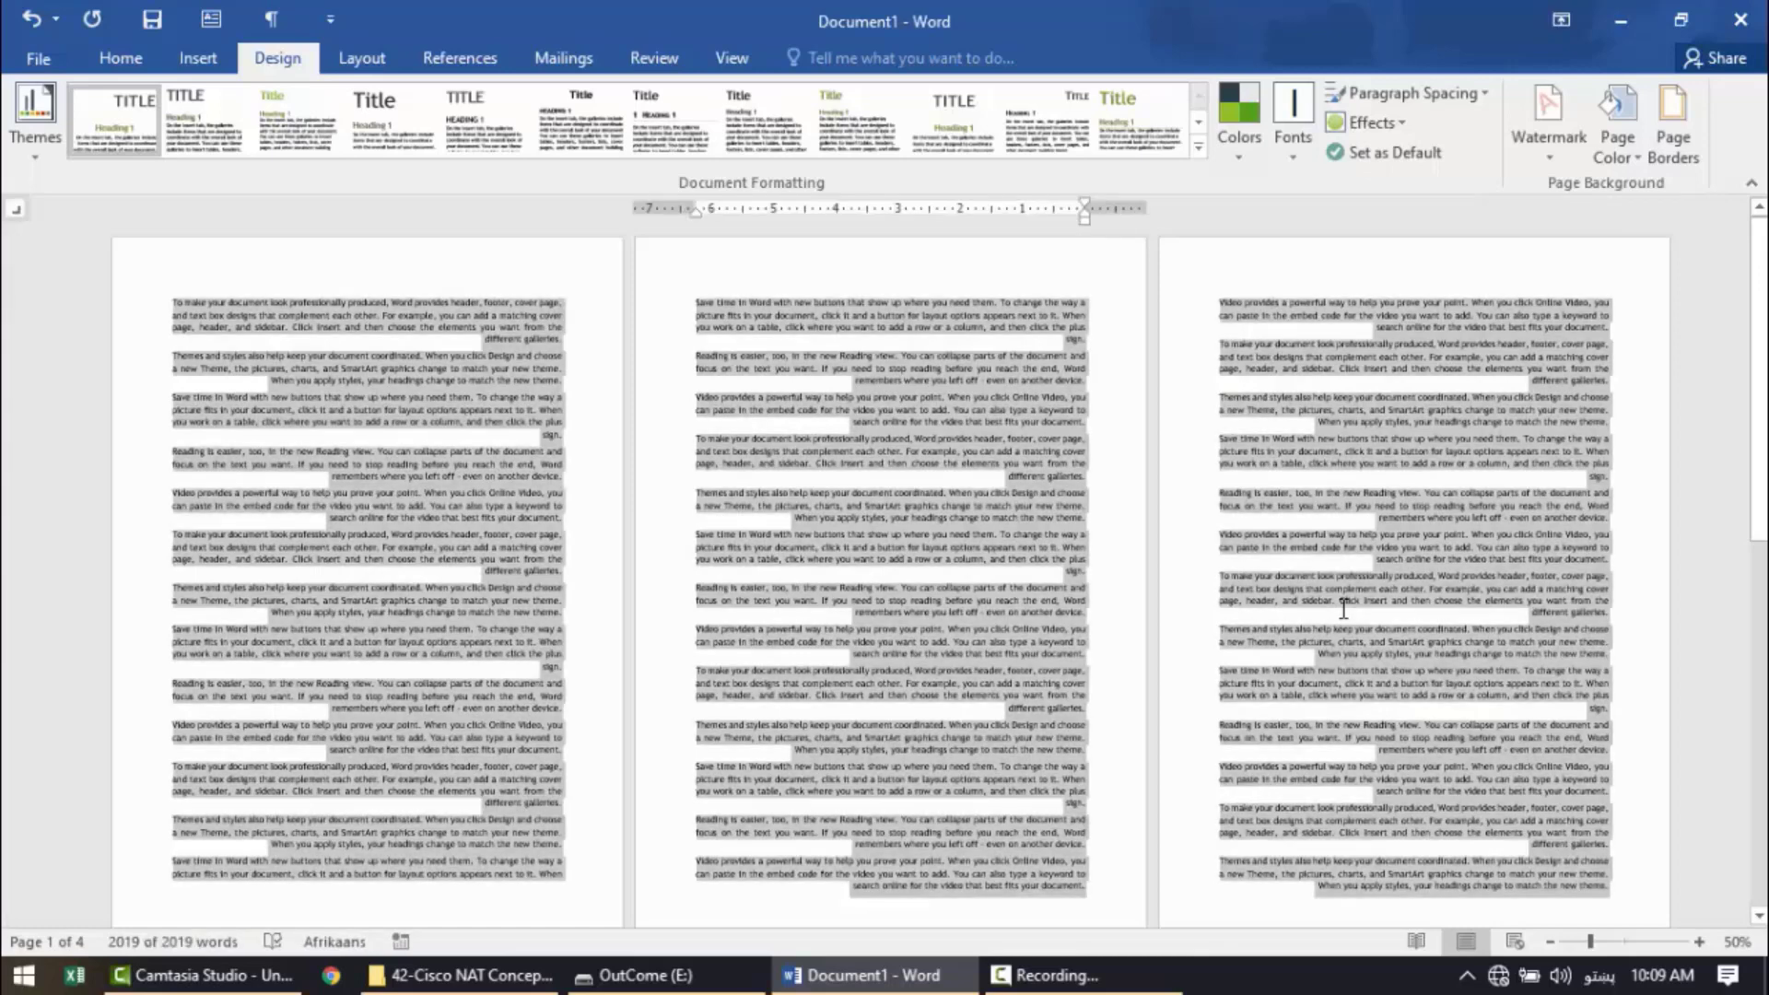
left_click(121, 57)
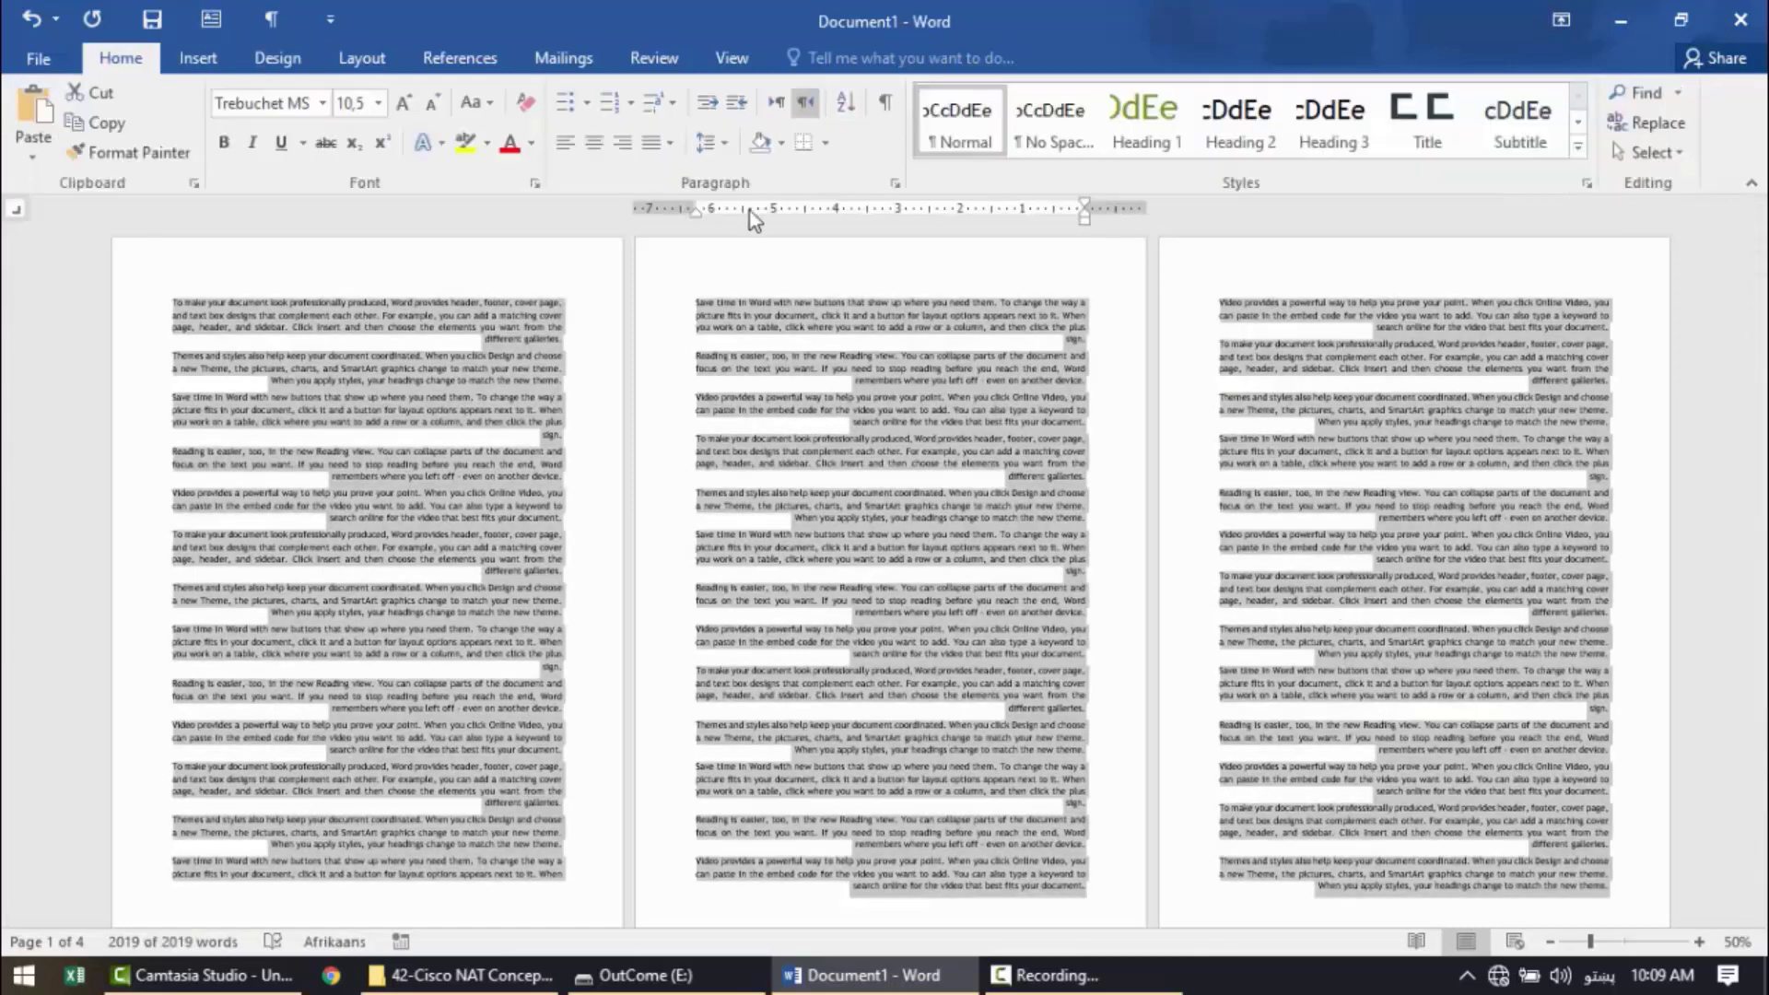
left_click(781, 103)
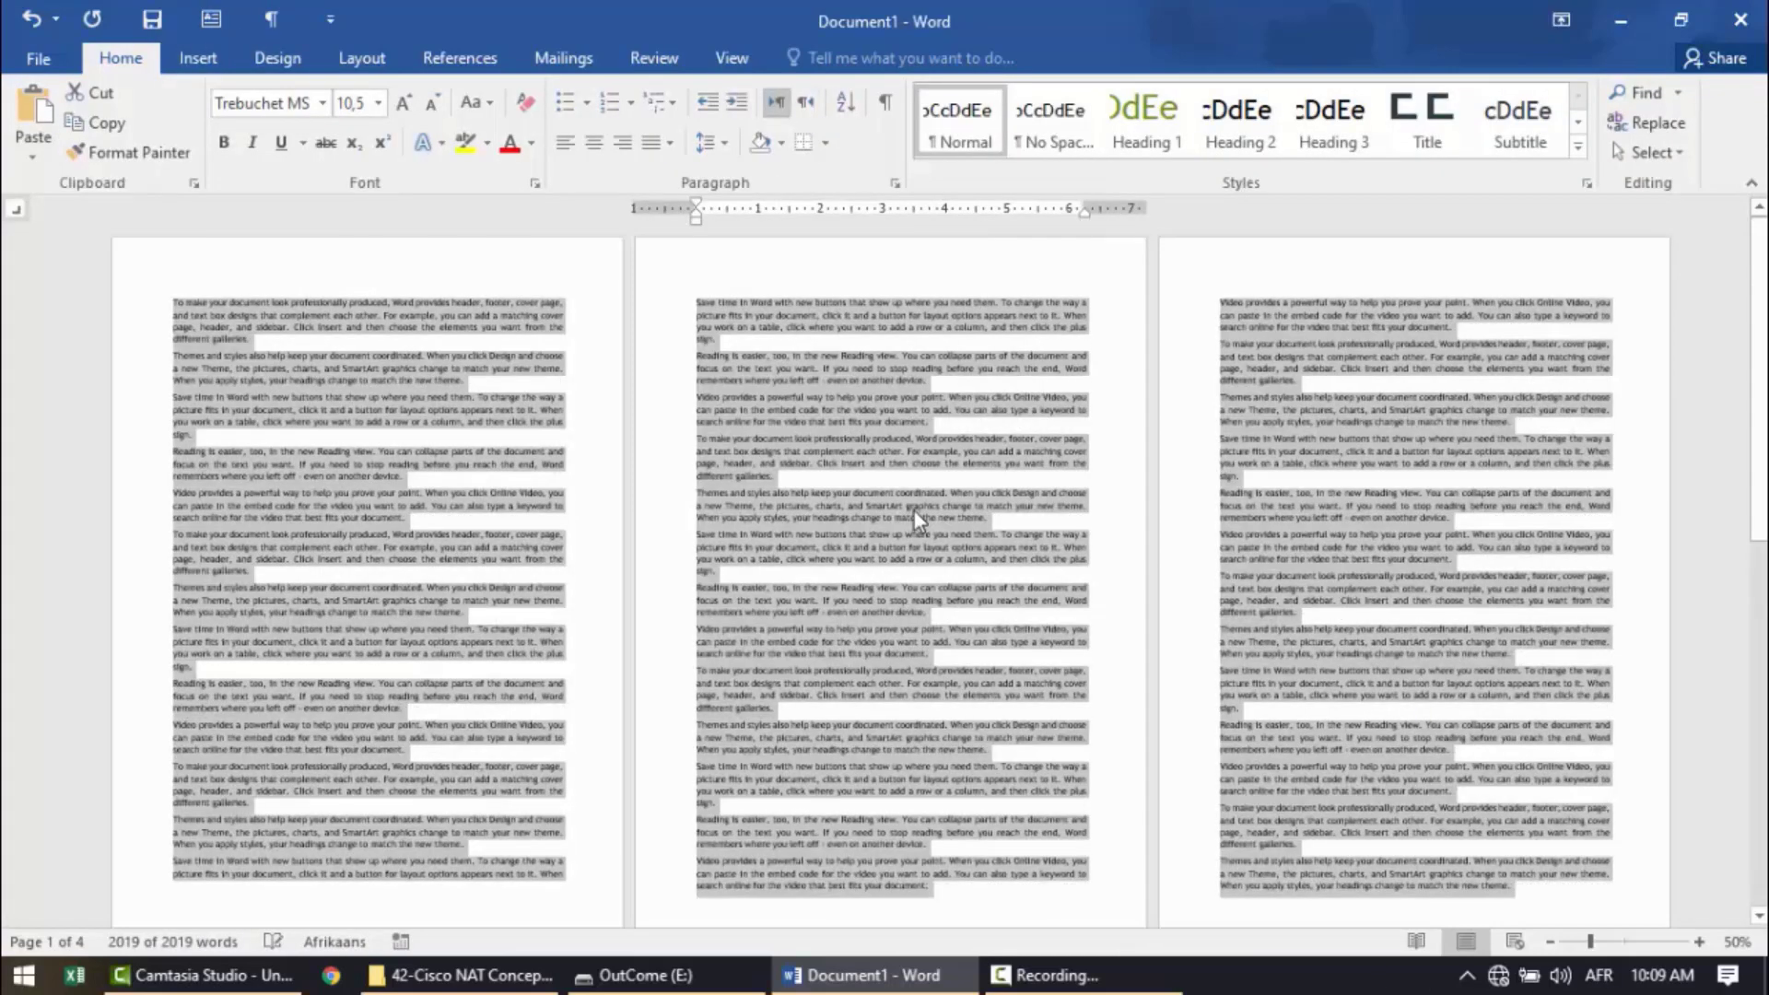
left_click(877, 425)
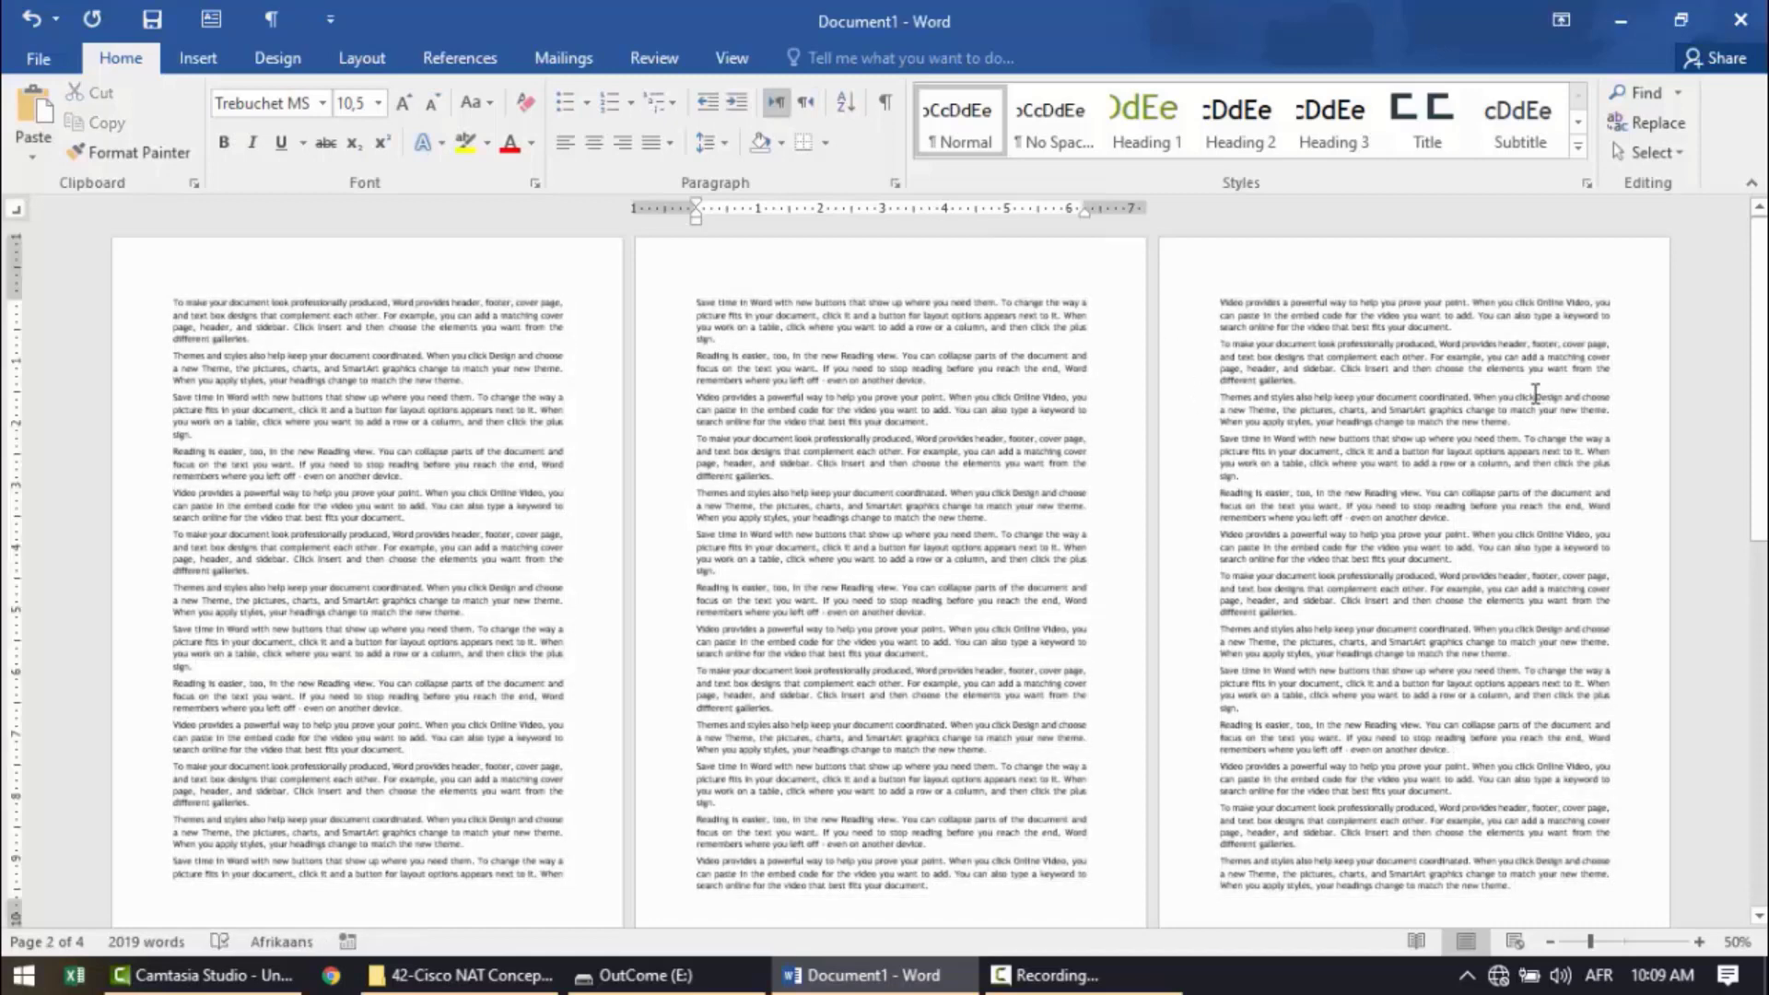
left_click(274, 63)
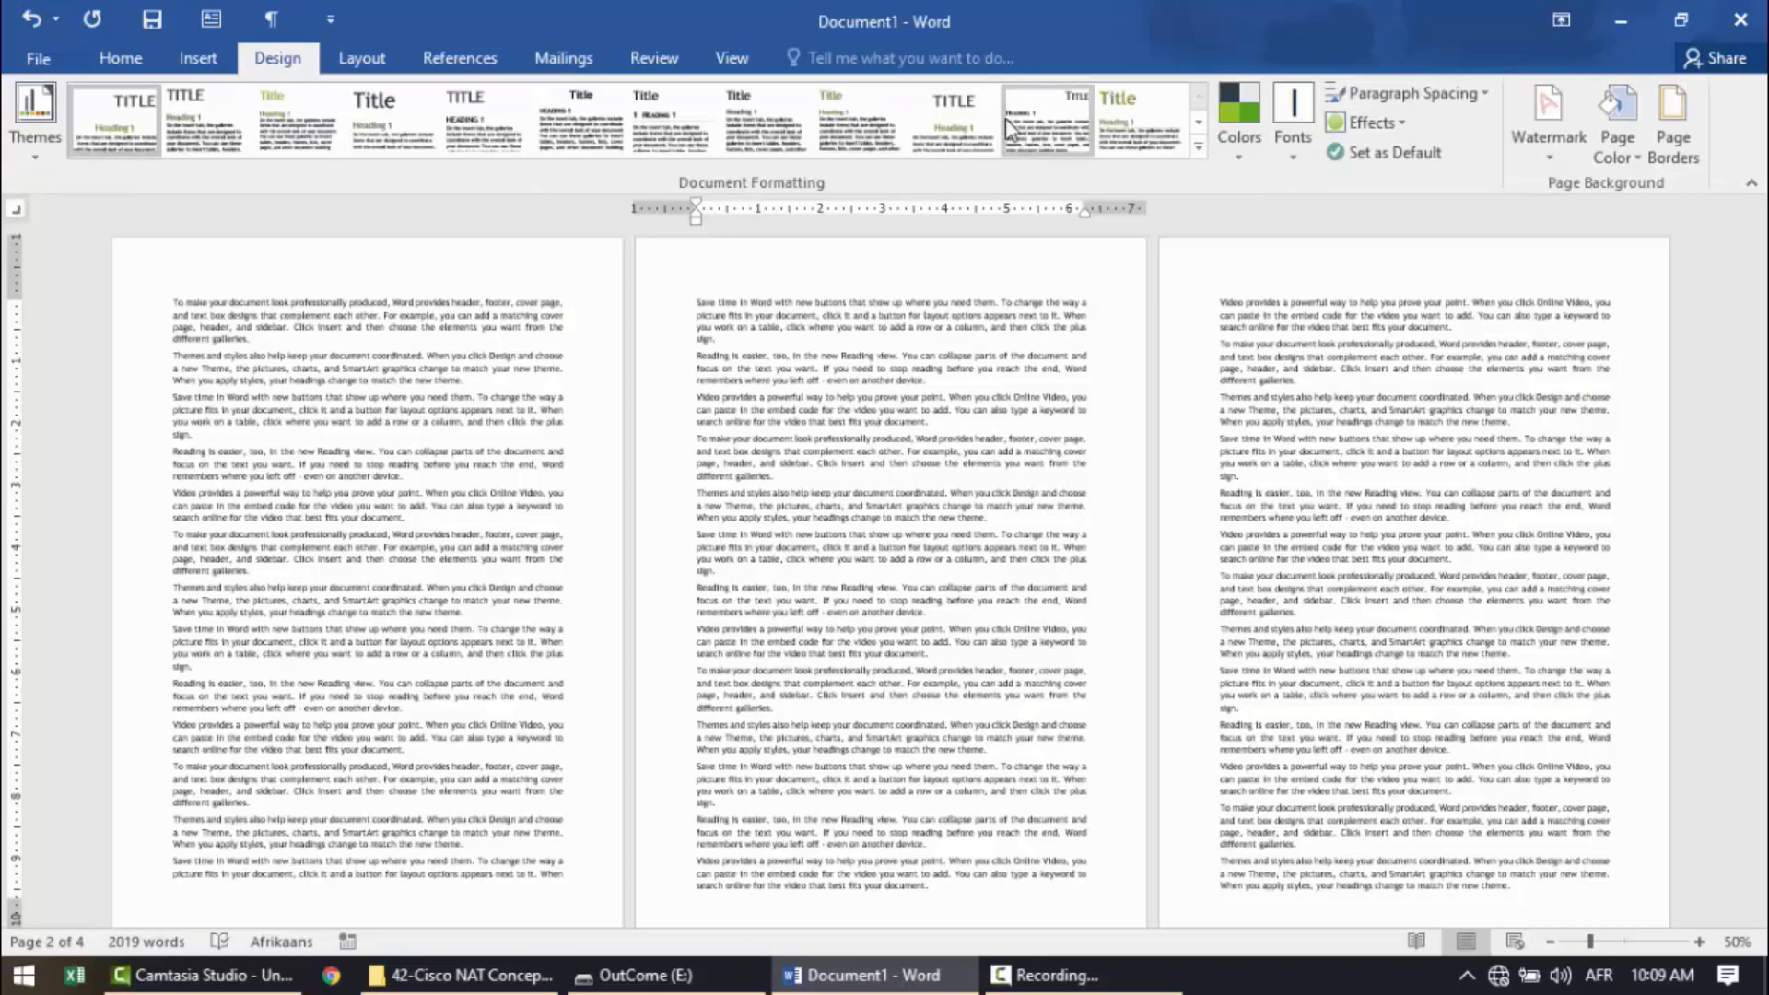
left_click(1201, 158)
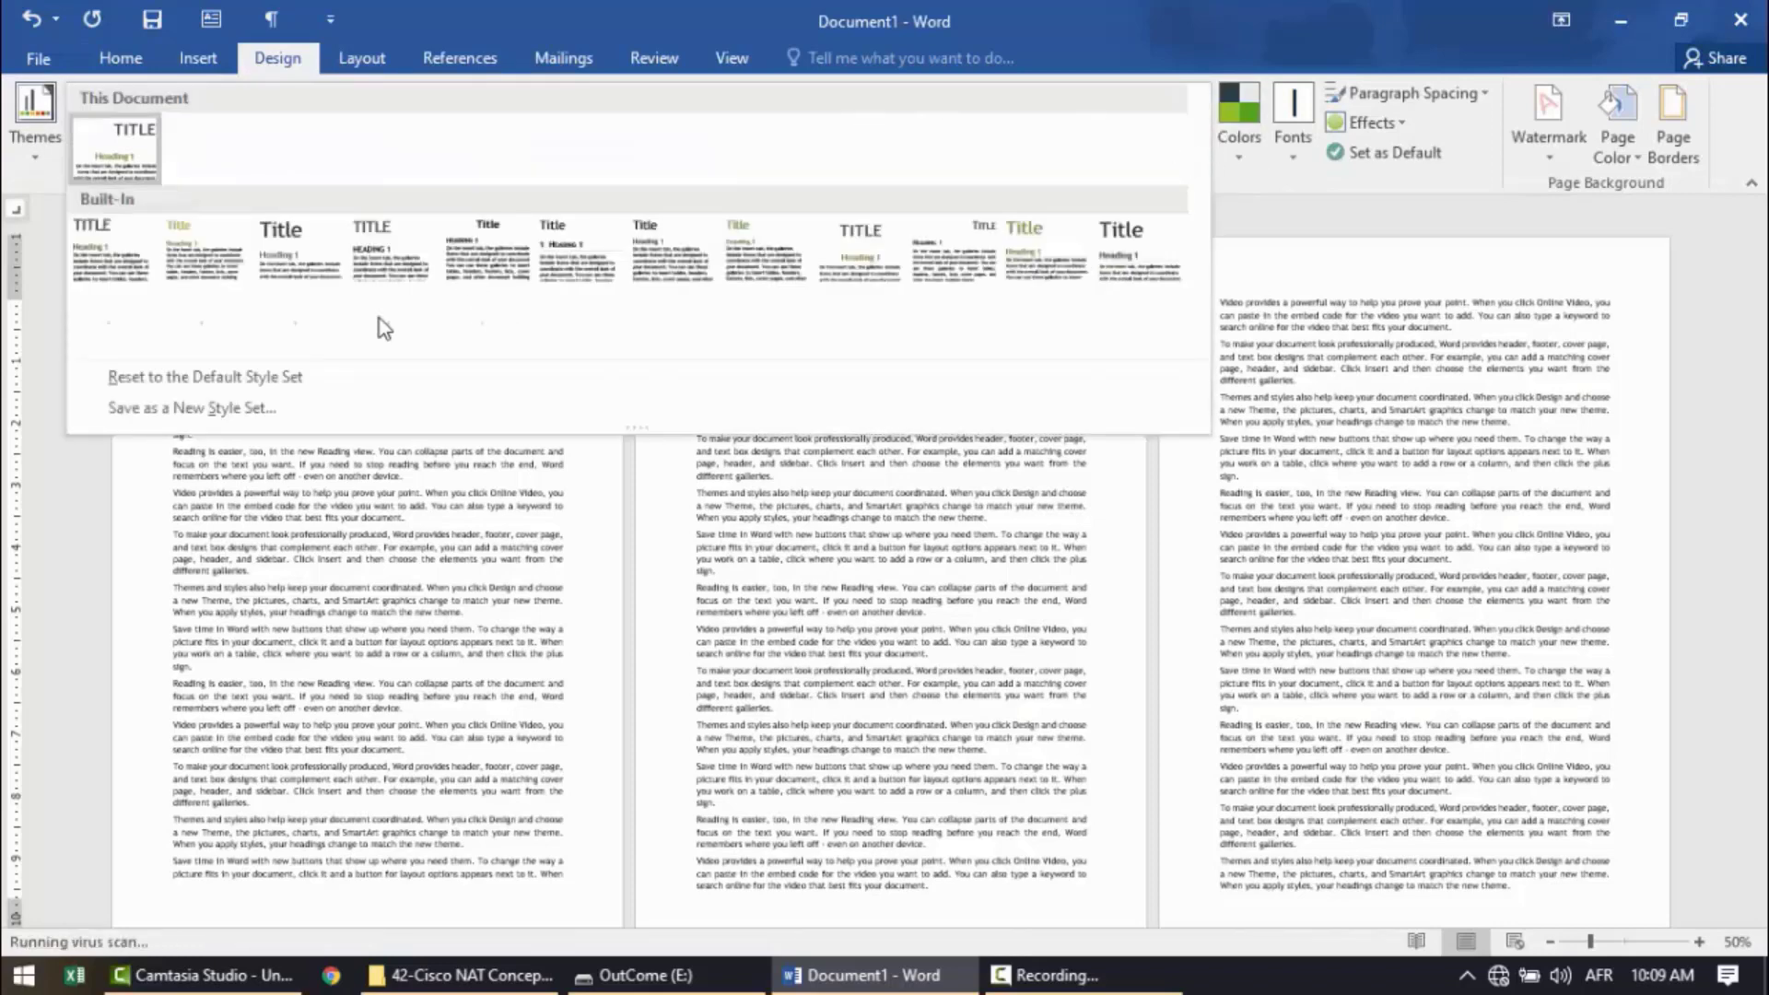
left_click(1222, 275)
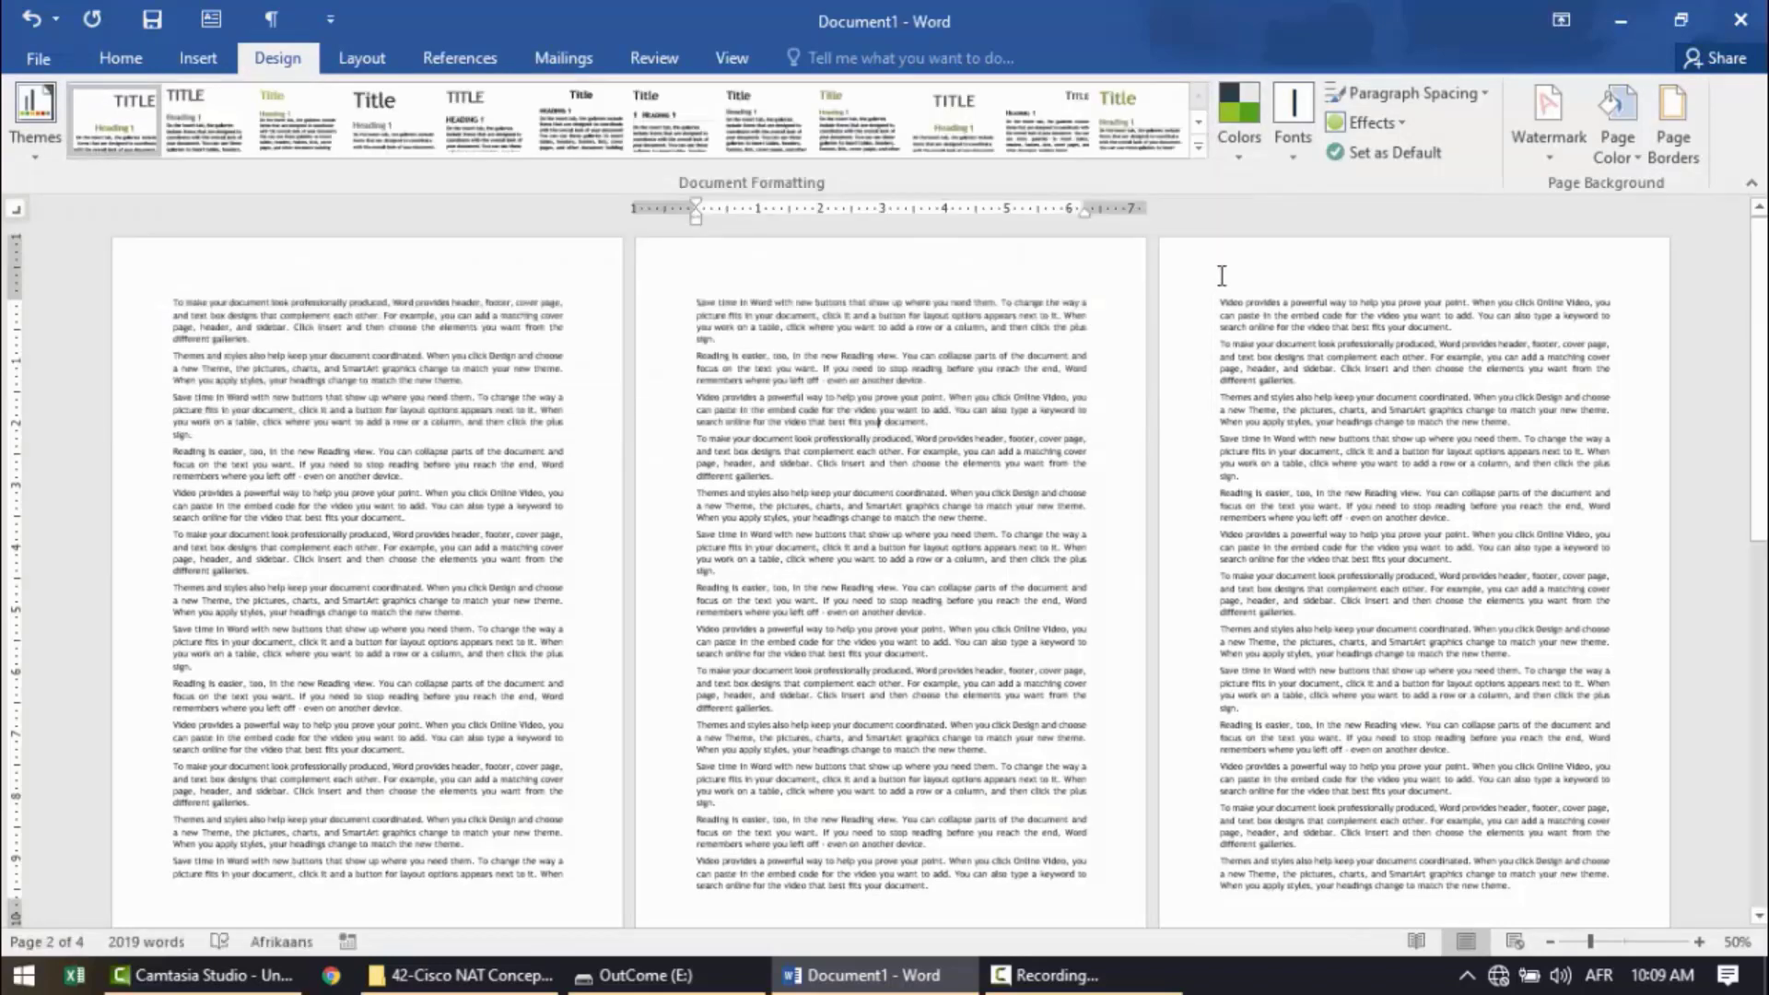
Add the line "Computer:" above the document's first paragraph and apply the Heading 1 style to it
left_click(1222, 305)
key("Return")
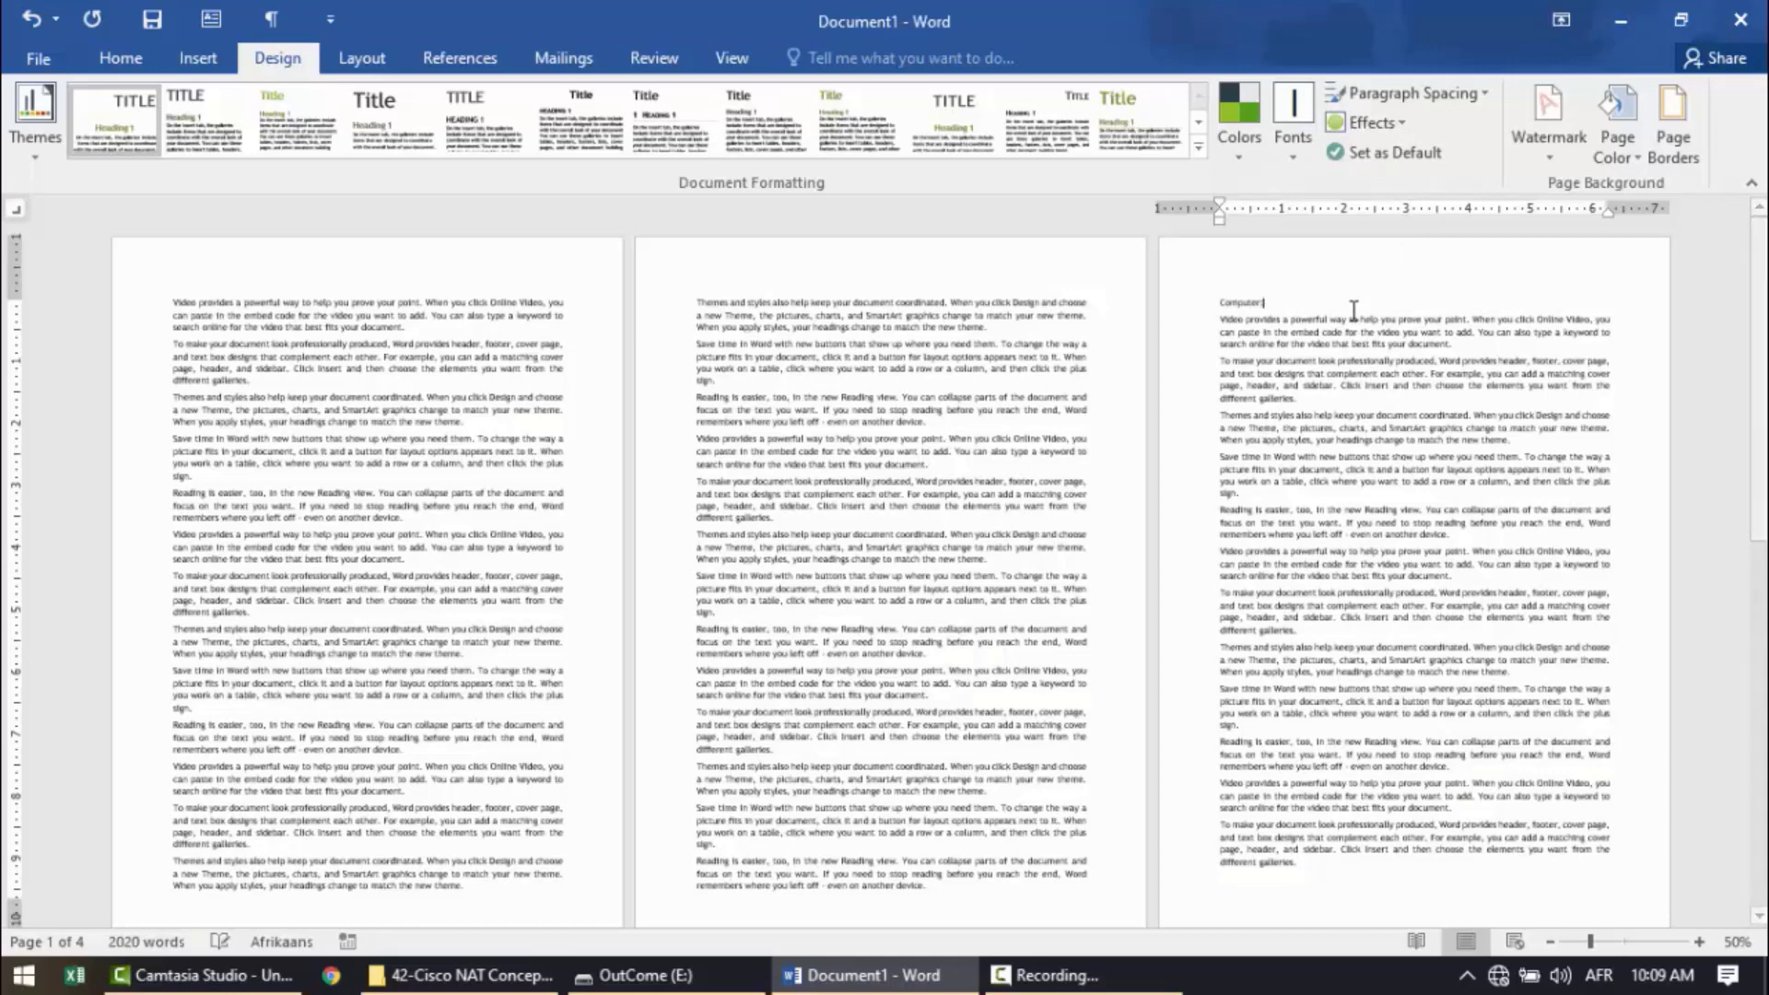
left_click(700, 61)
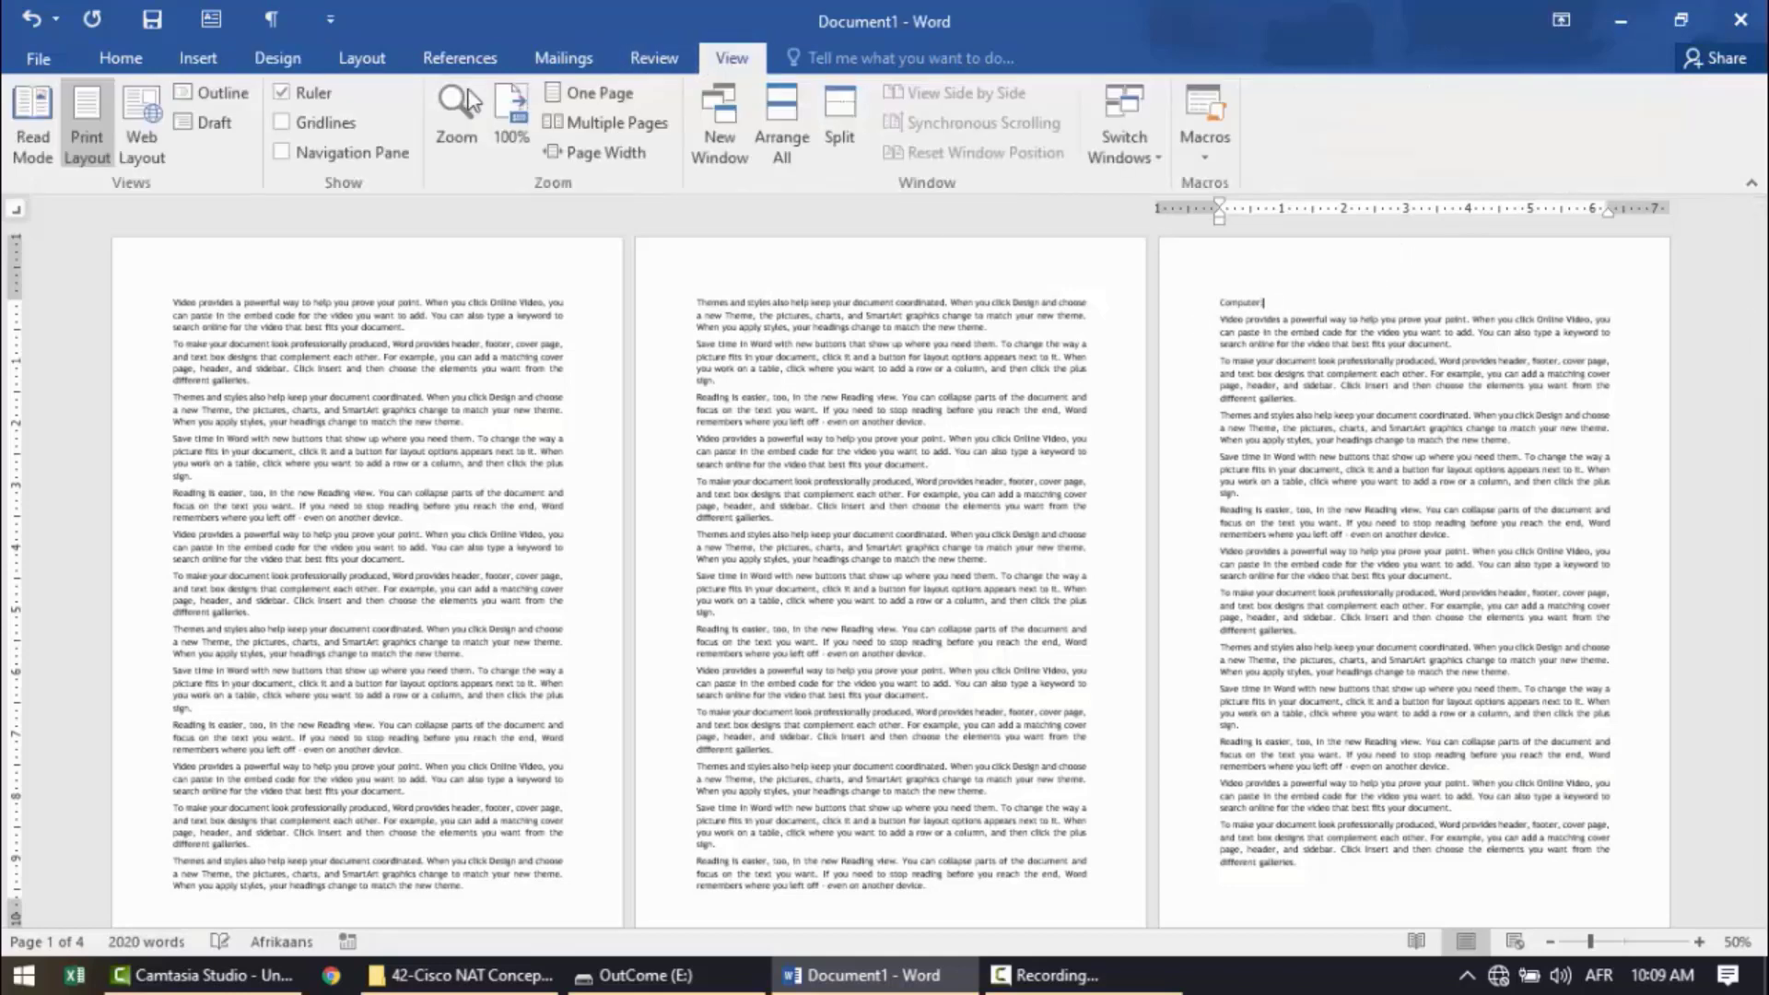
left_click(511, 119)
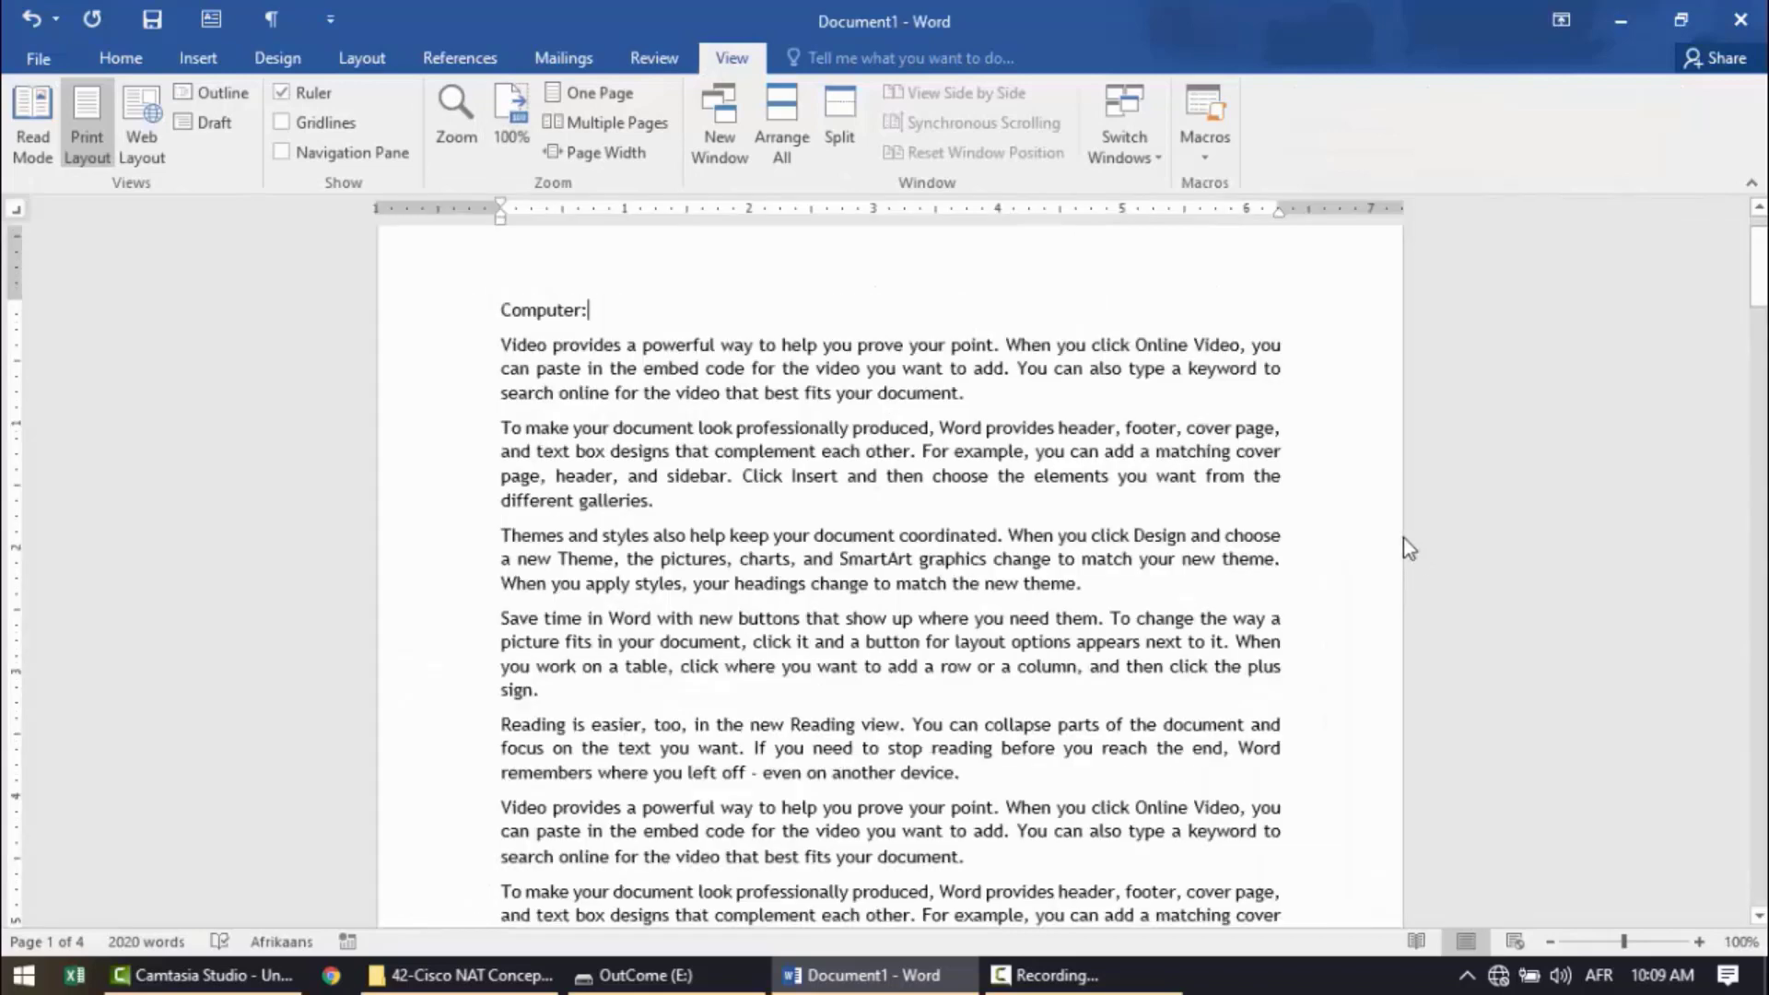
left_click(451, 318)
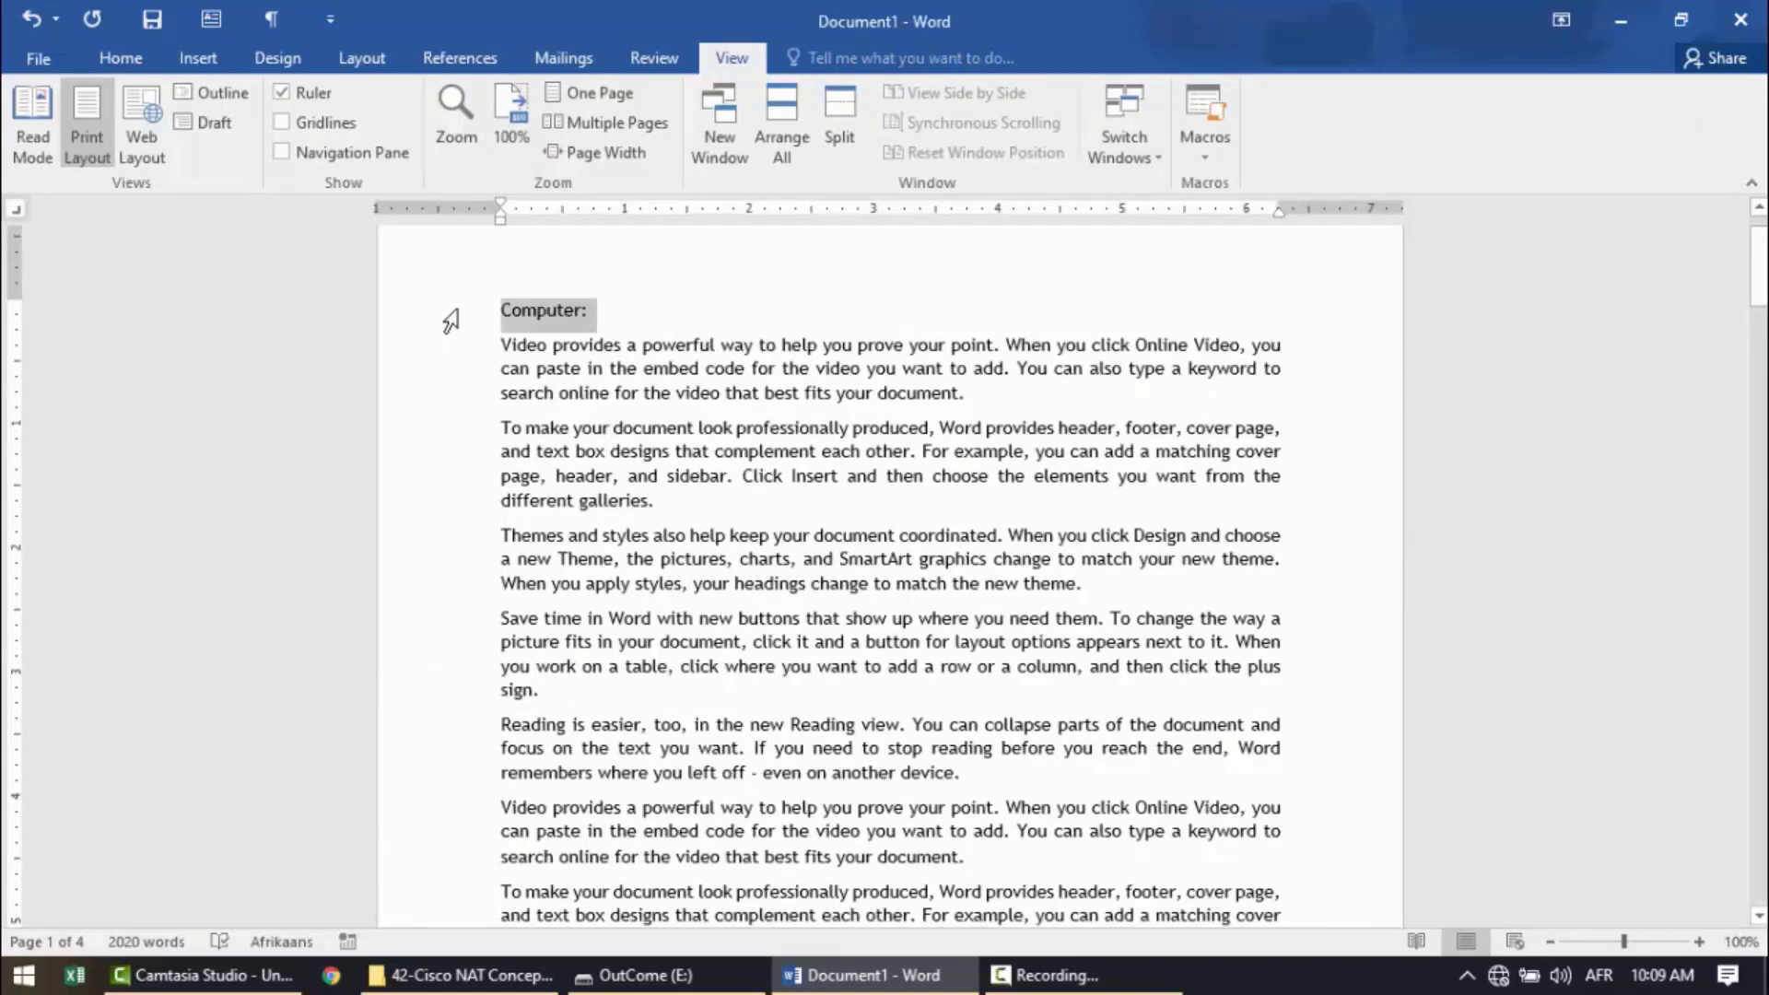
left_click(121, 58)
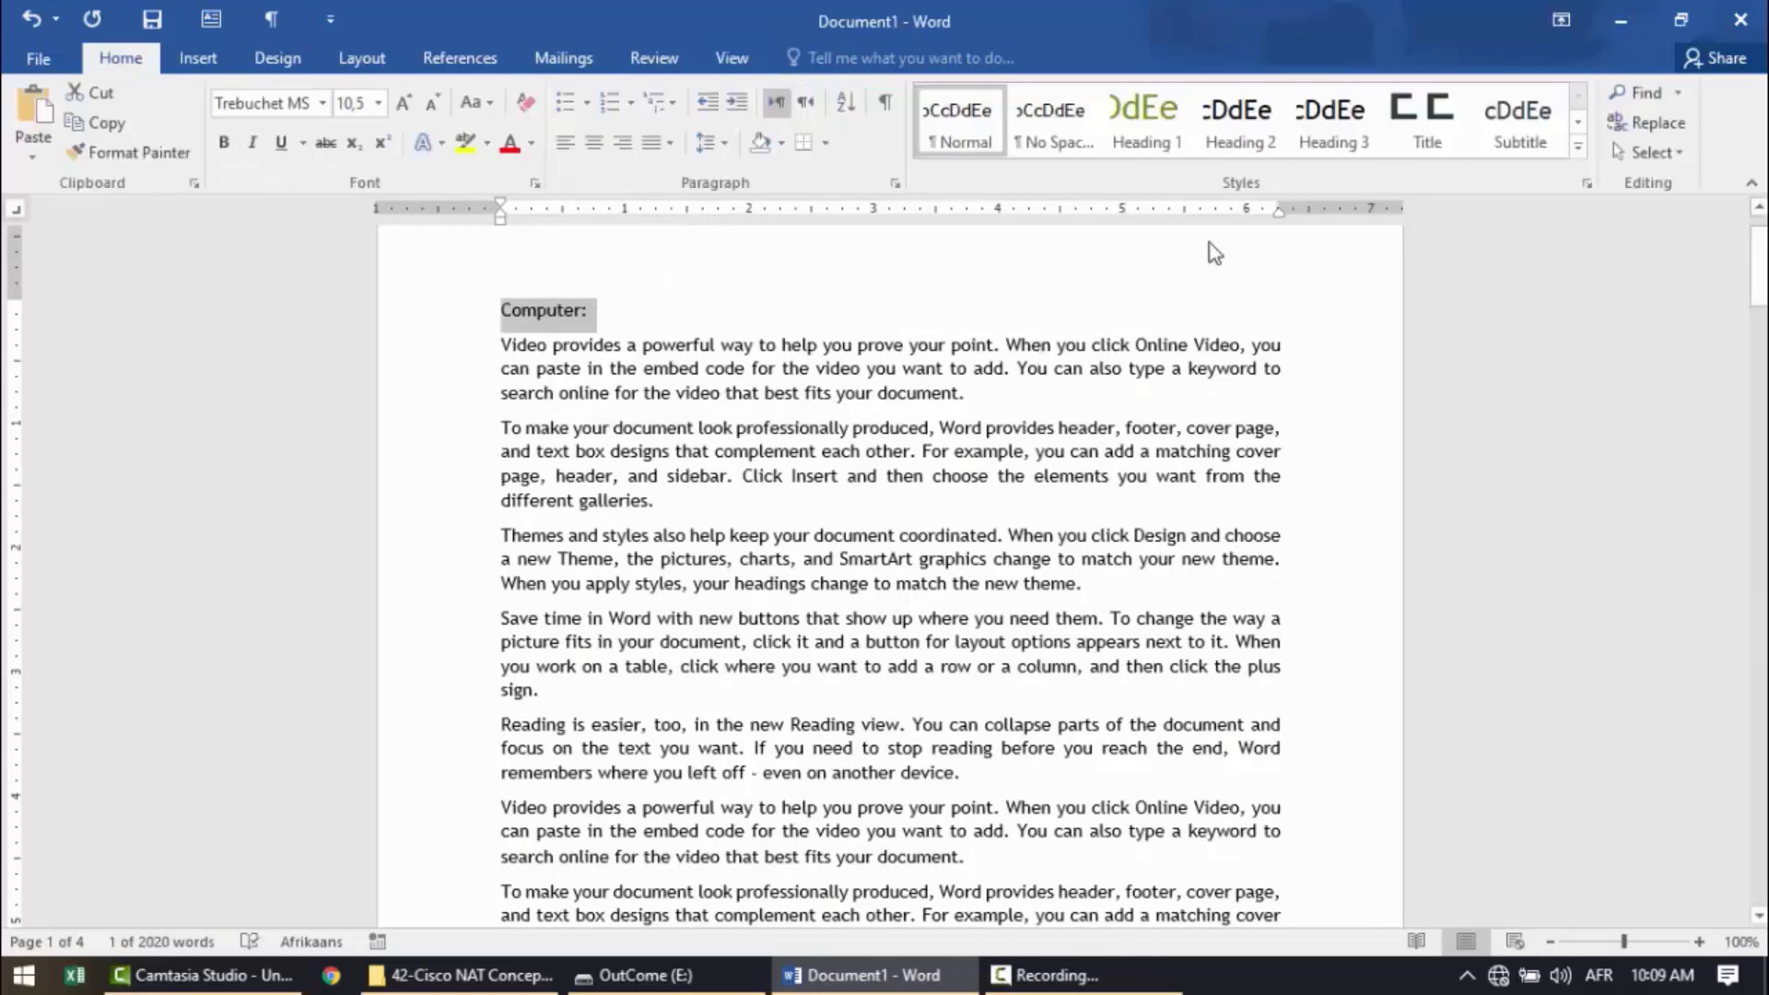
left_click(1147, 145)
left_click(587, 475)
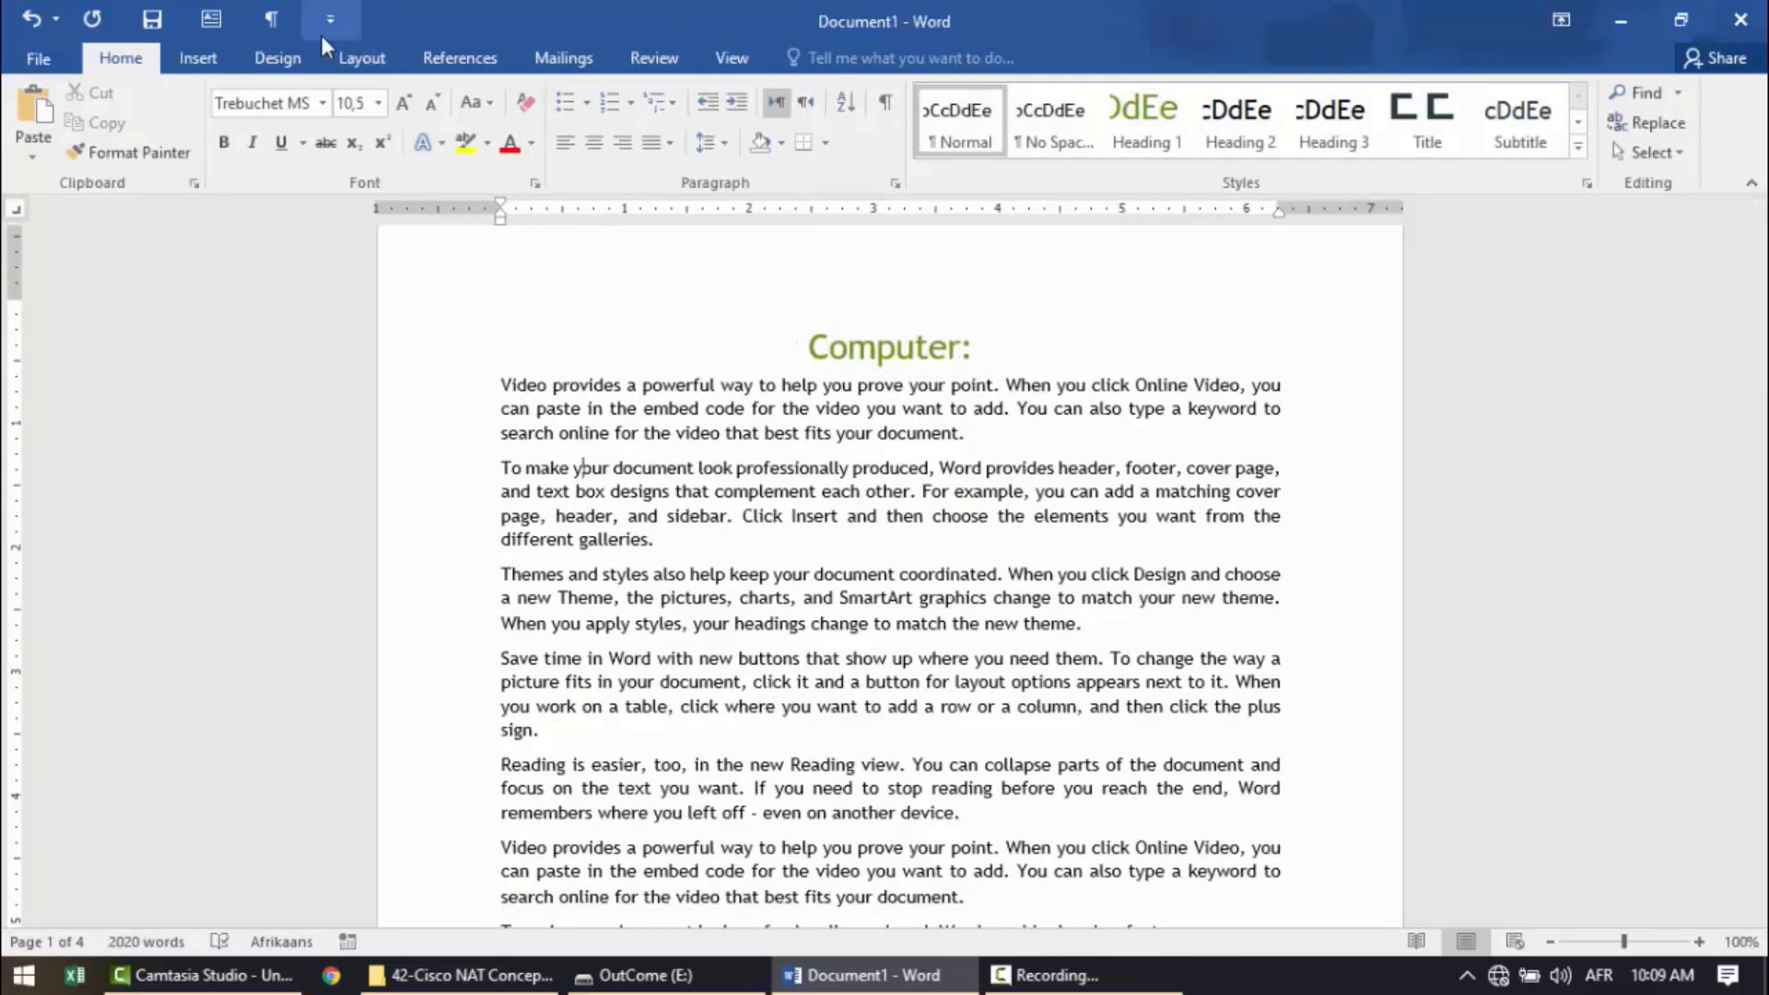
Try several of the built-in style sets on the document
left_click(278, 58)
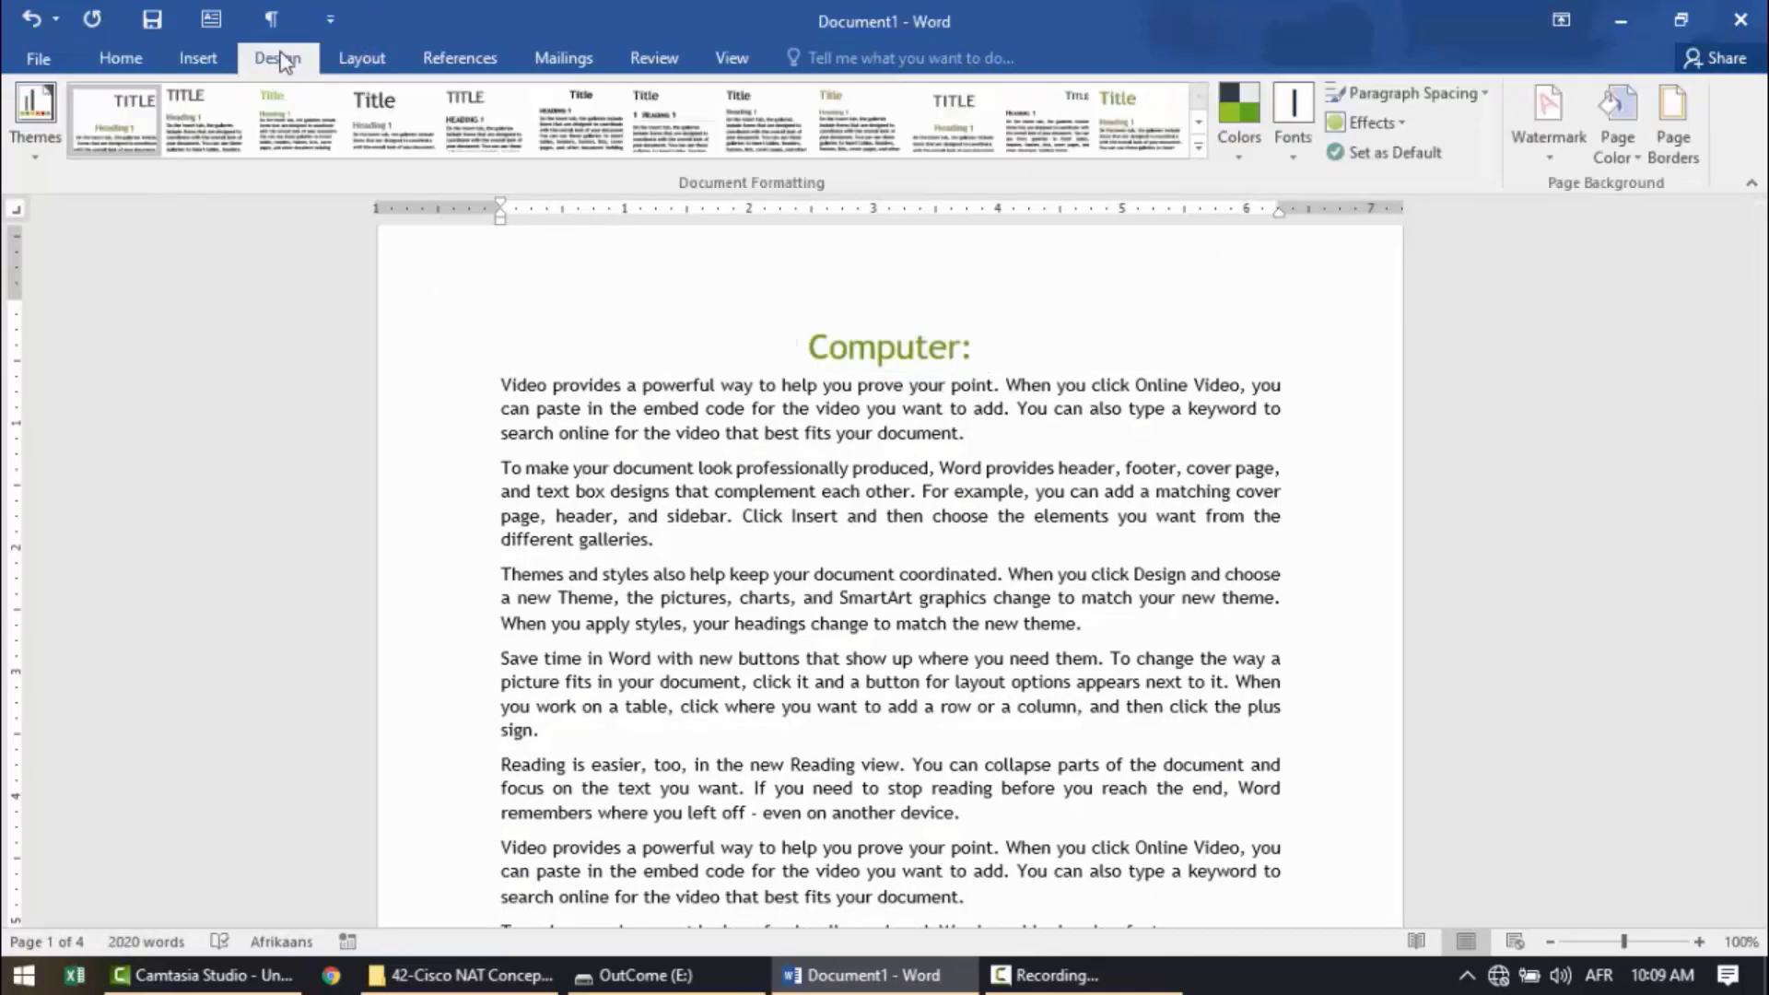
left_click(275, 120)
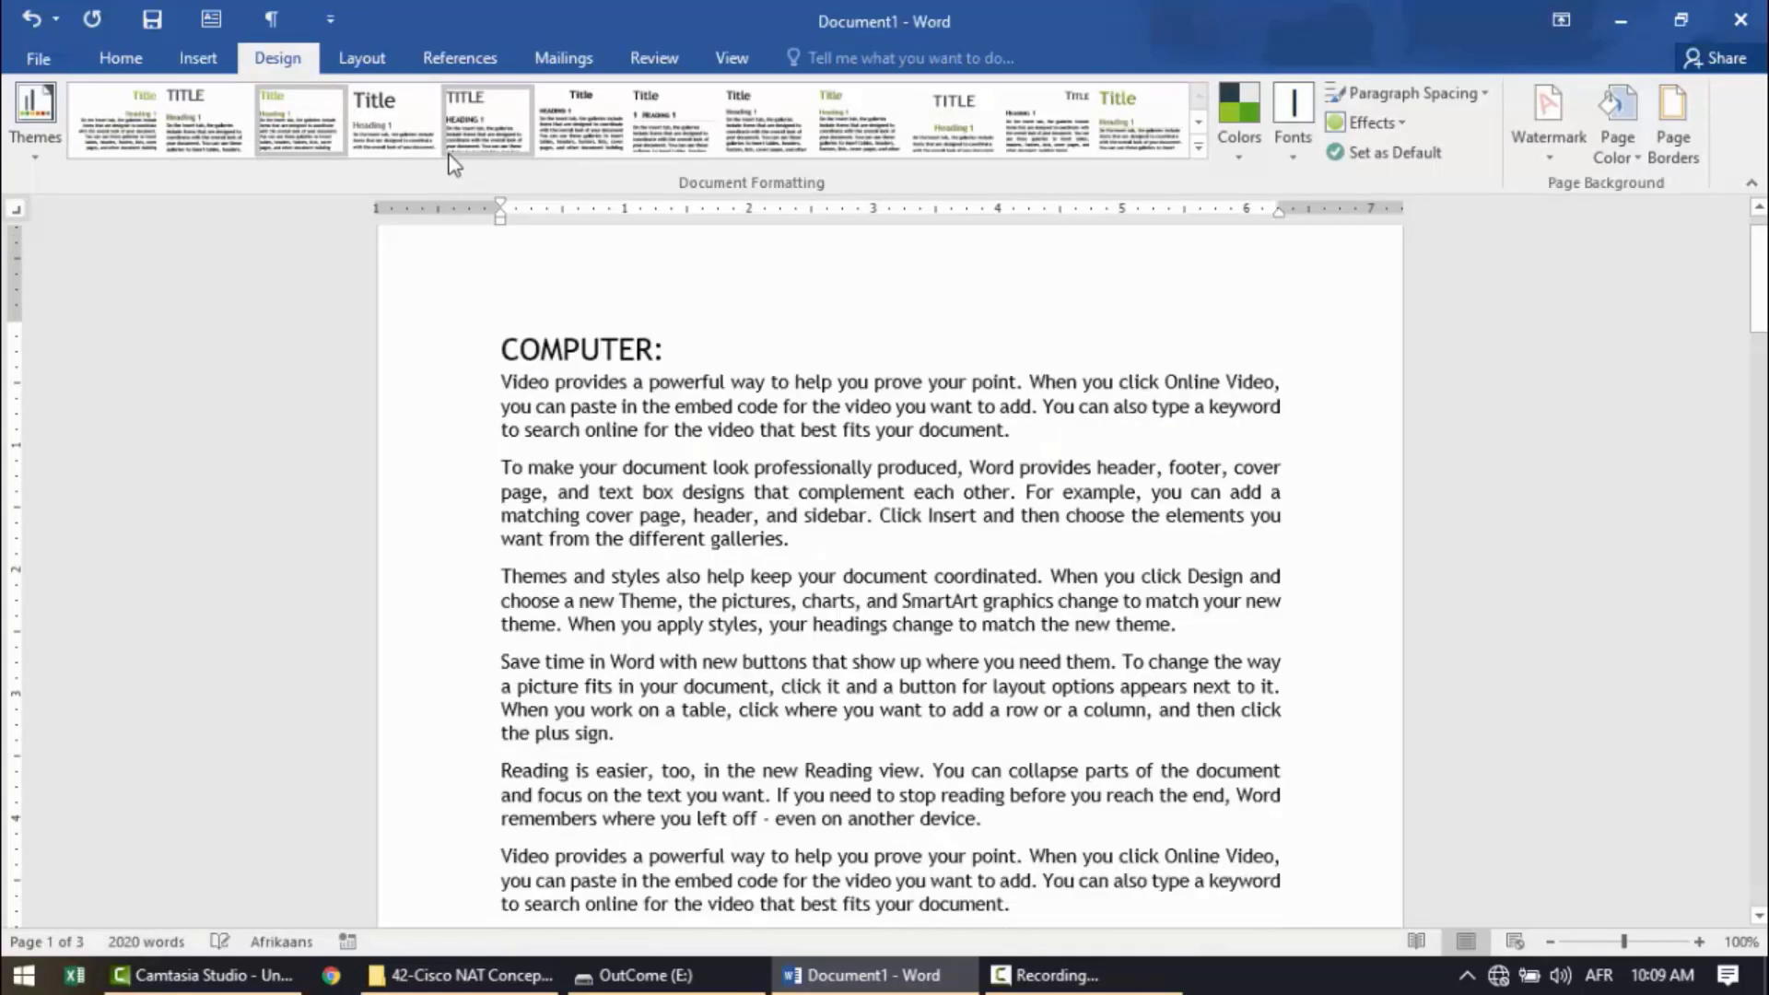
left_click(383, 108)
left_click(542, 120)
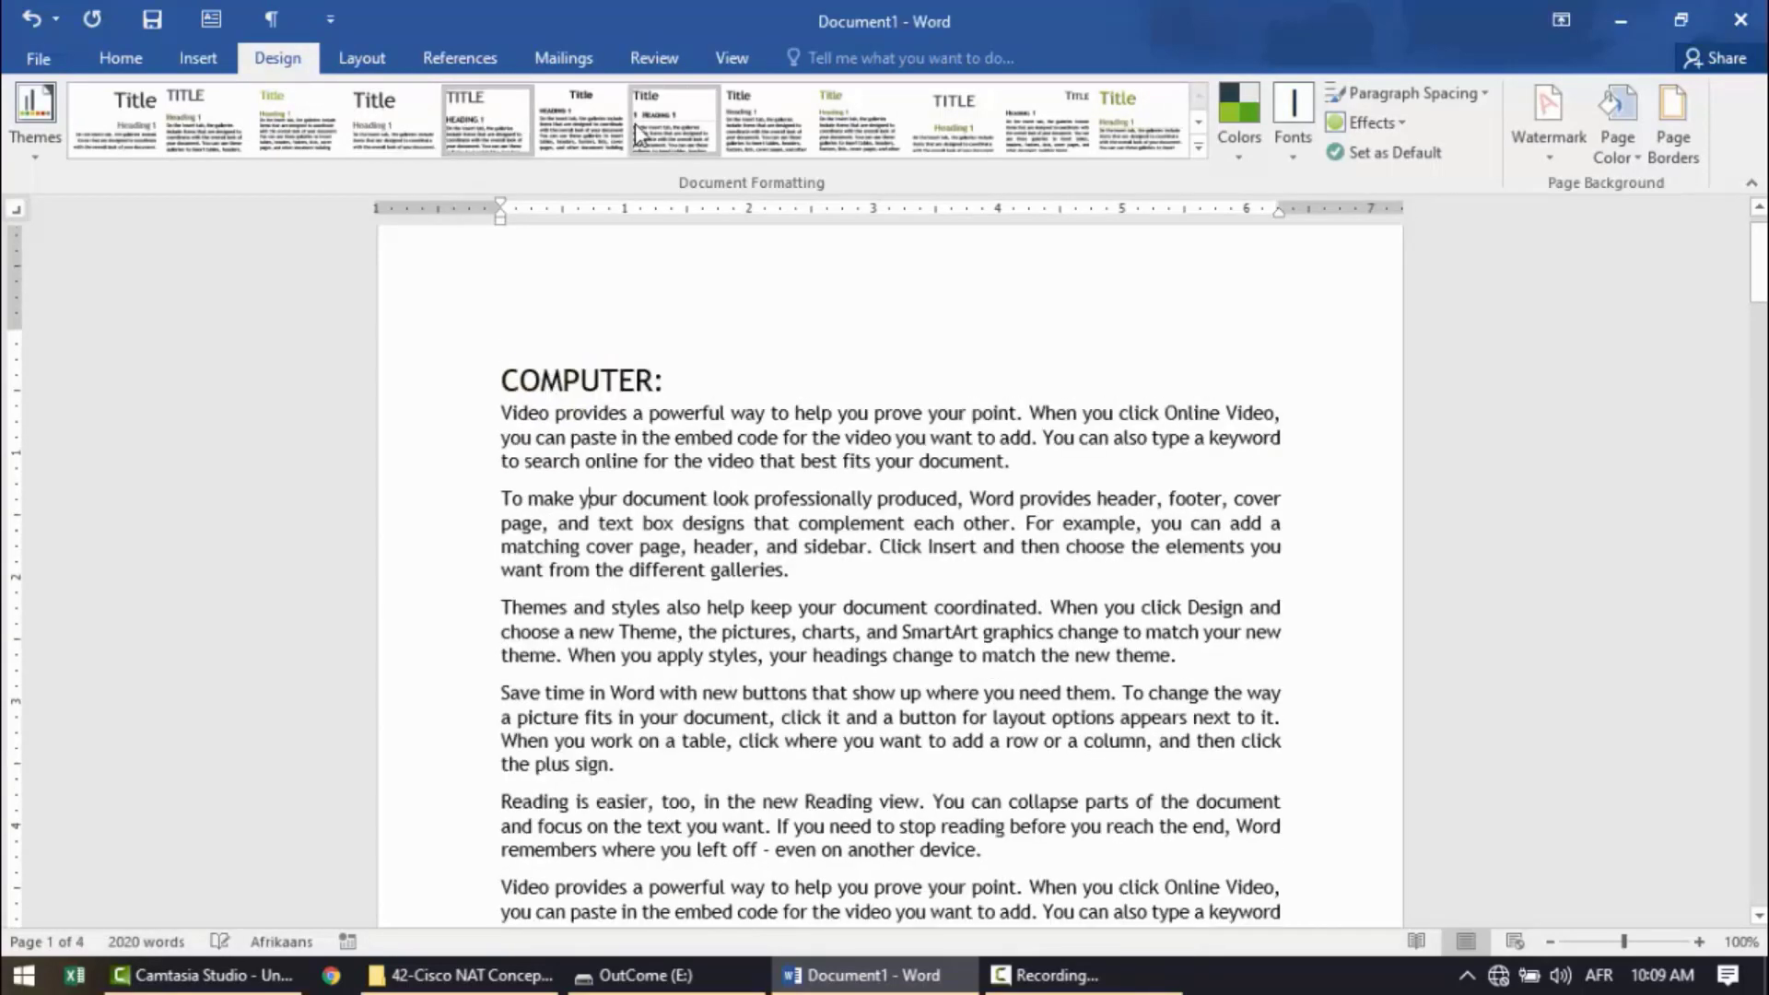
Apply the built-in style set that puts Heading 1 on a solid green band
left_click(1198, 147)
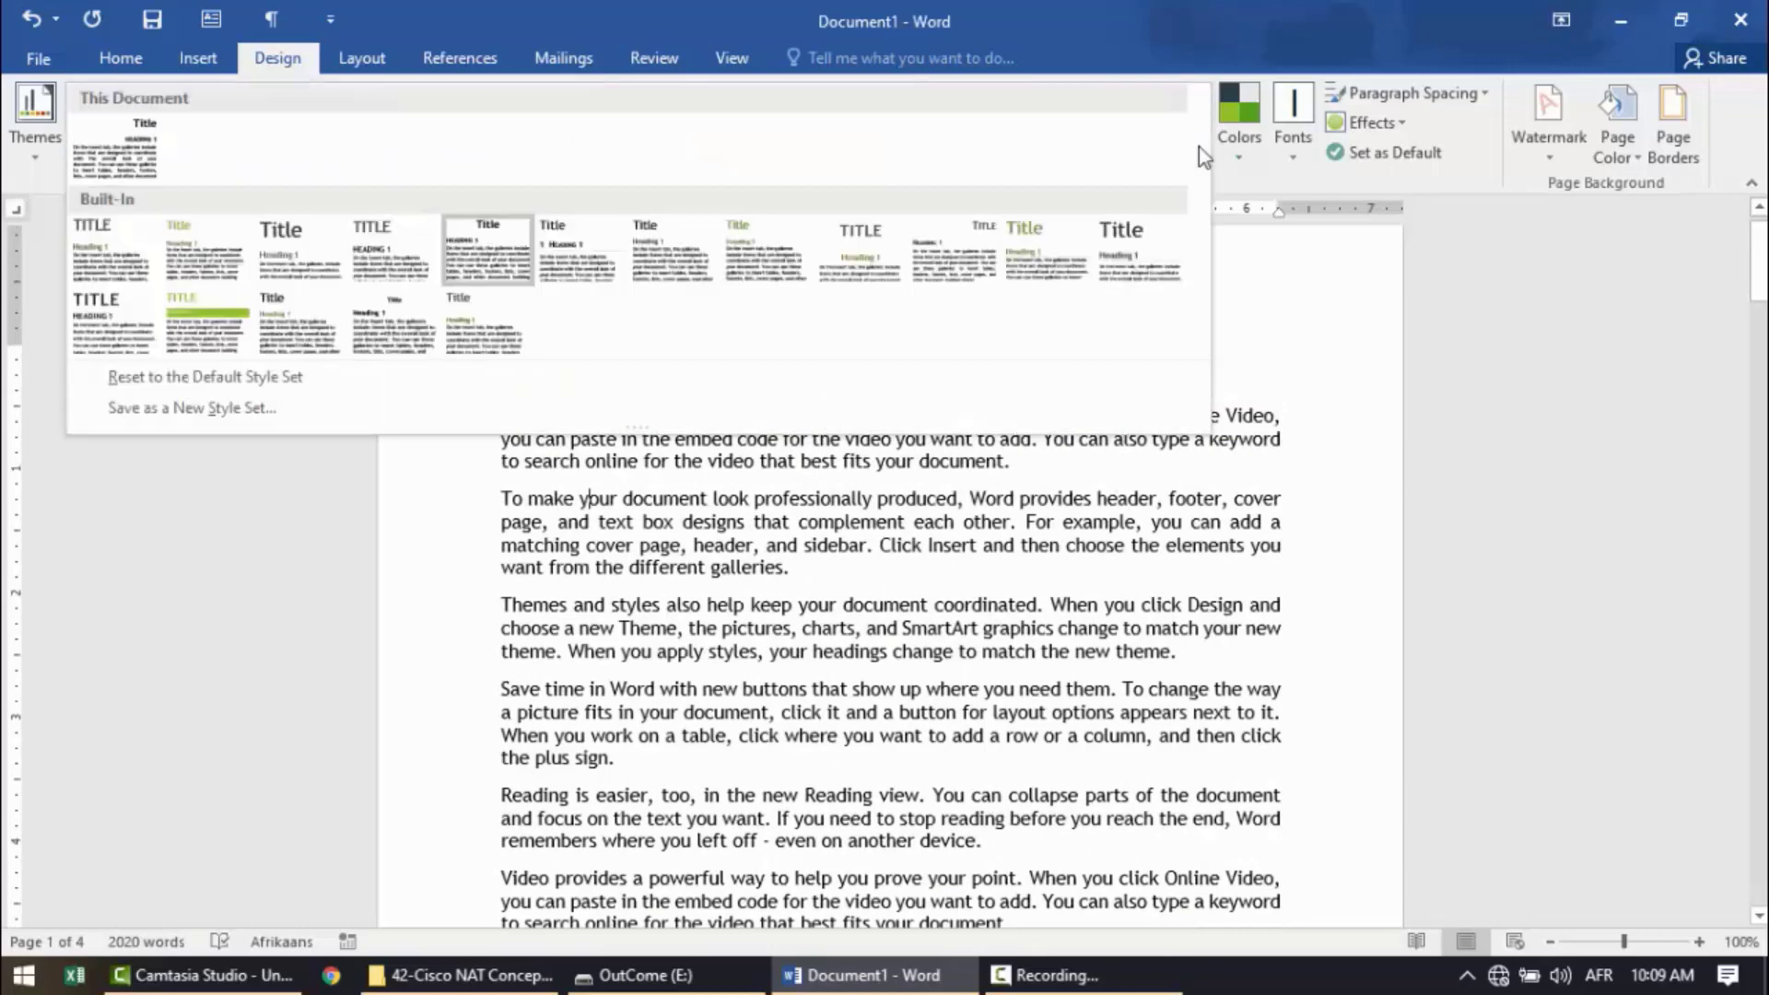
left_click(189, 243)
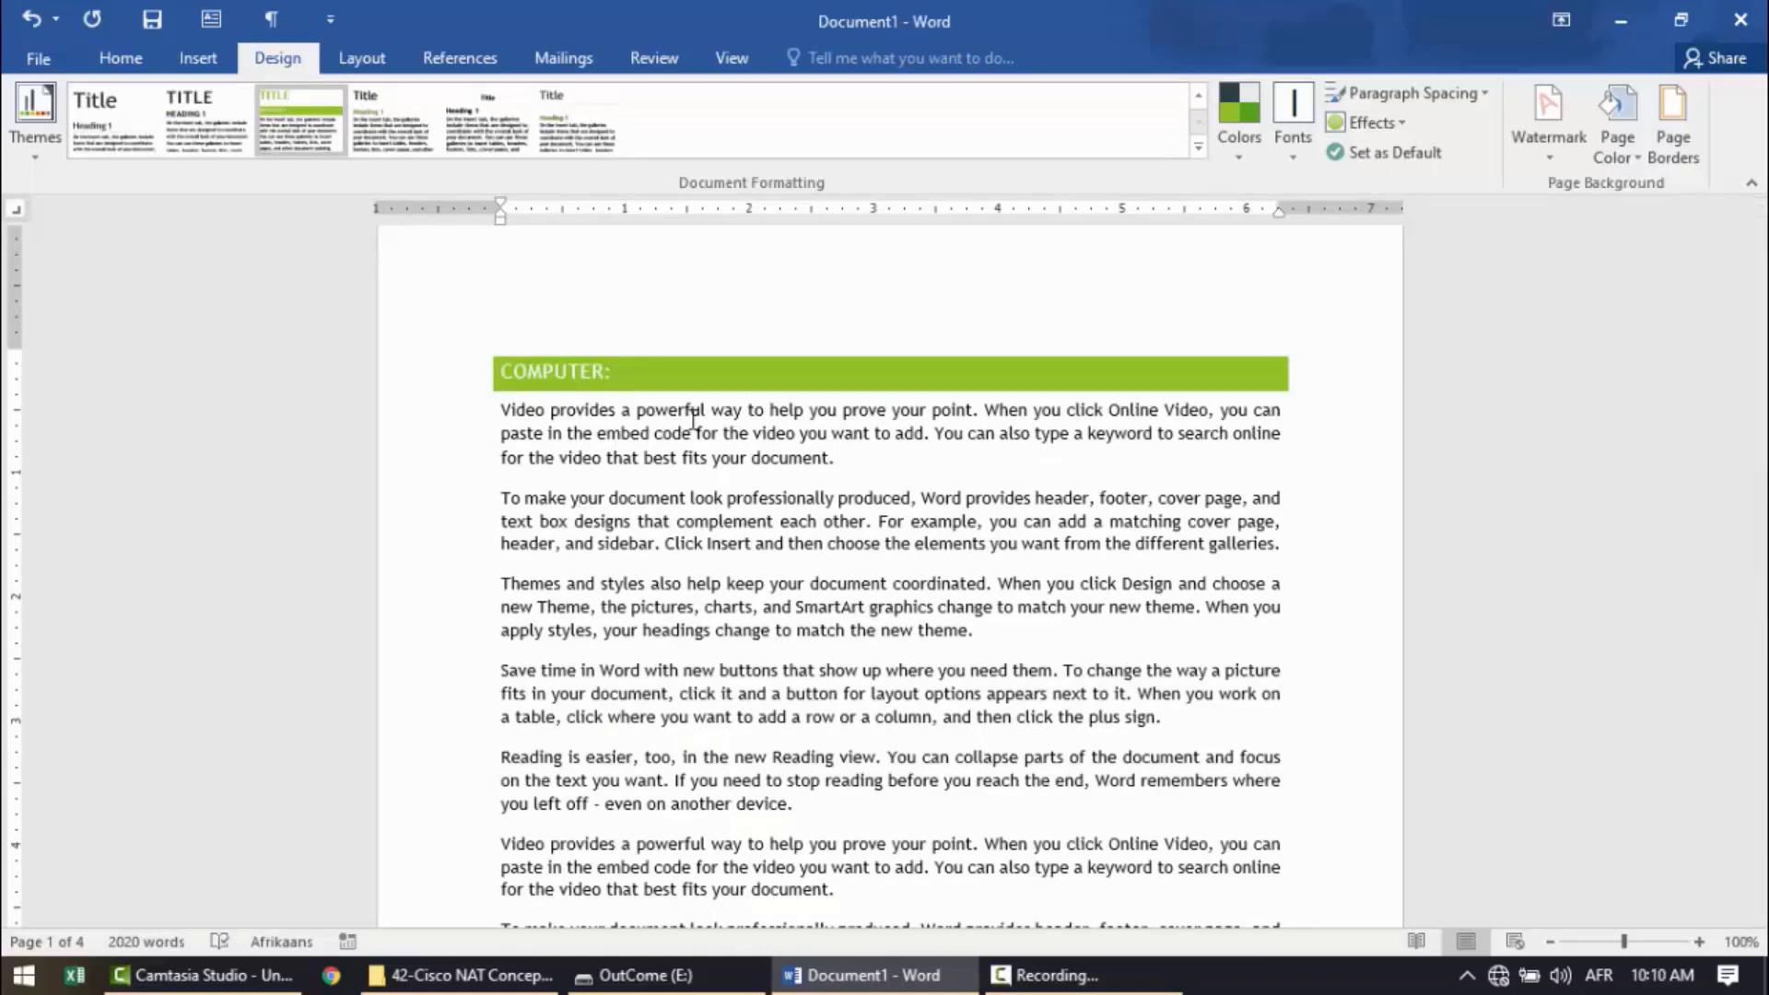
left_click(207, 119)
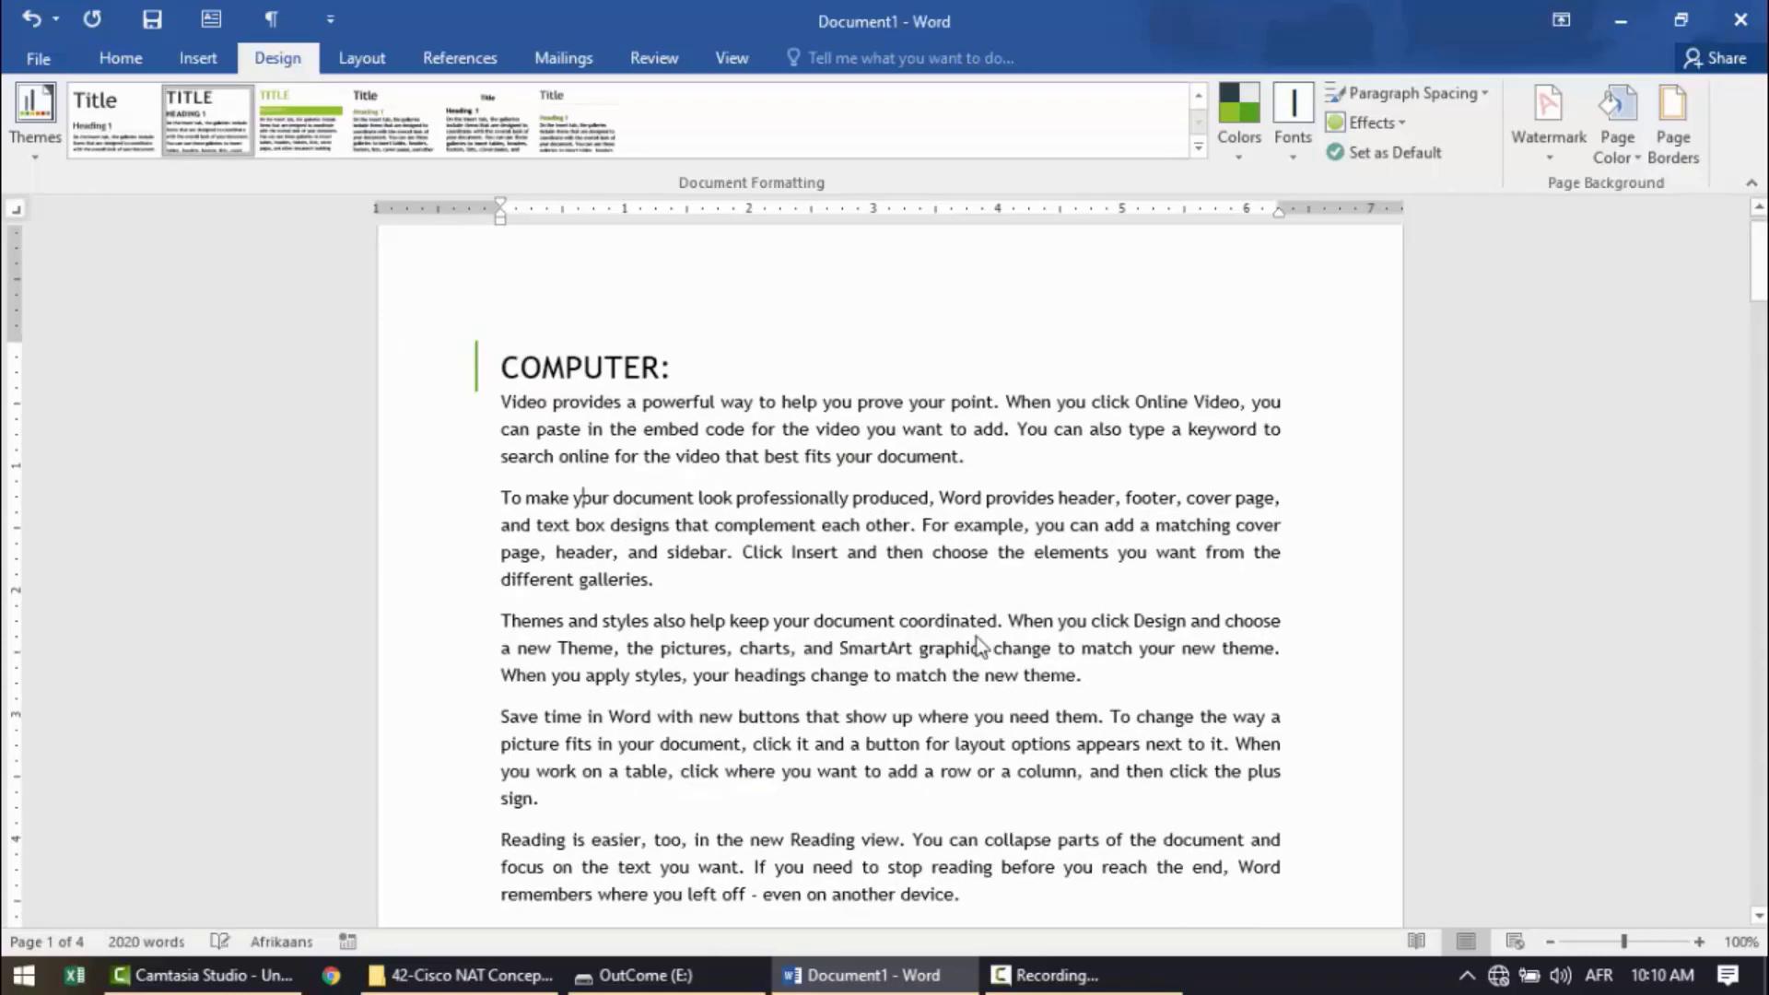
left_click(318, 129)
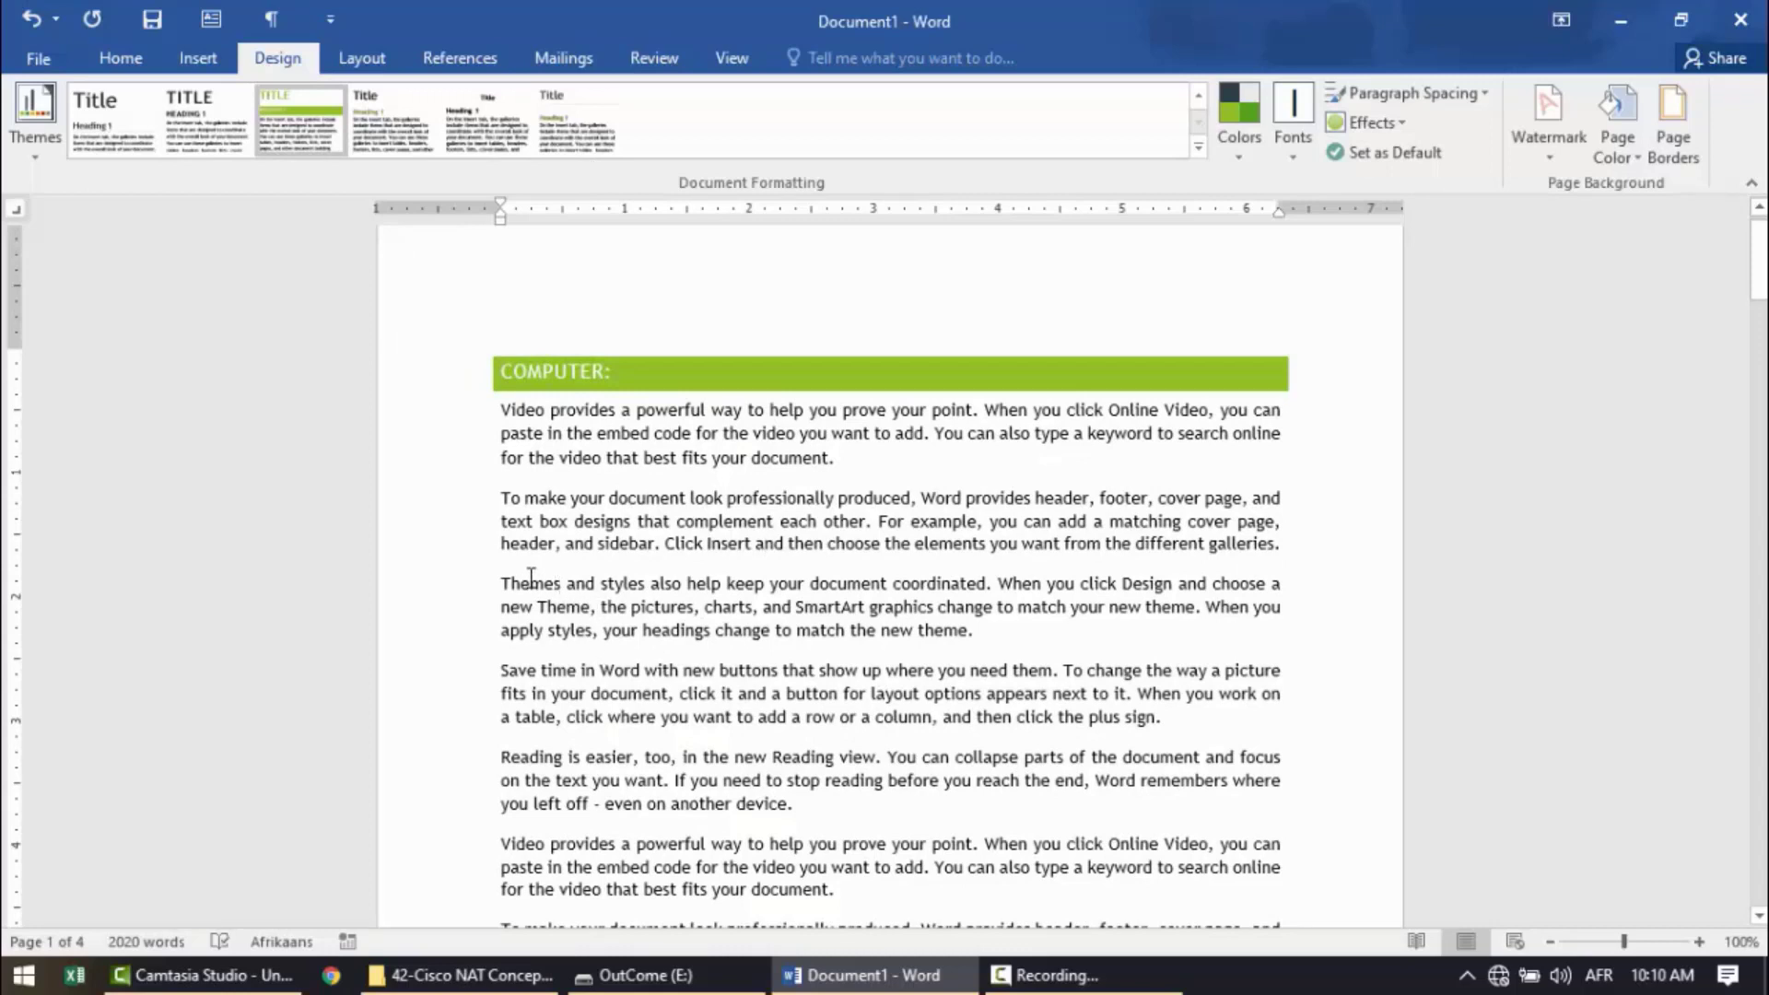
Put "Themes:" on its own line above the third body paragraph, try Heading 2 on it and apply Heading 3
type(":")
key("Return")
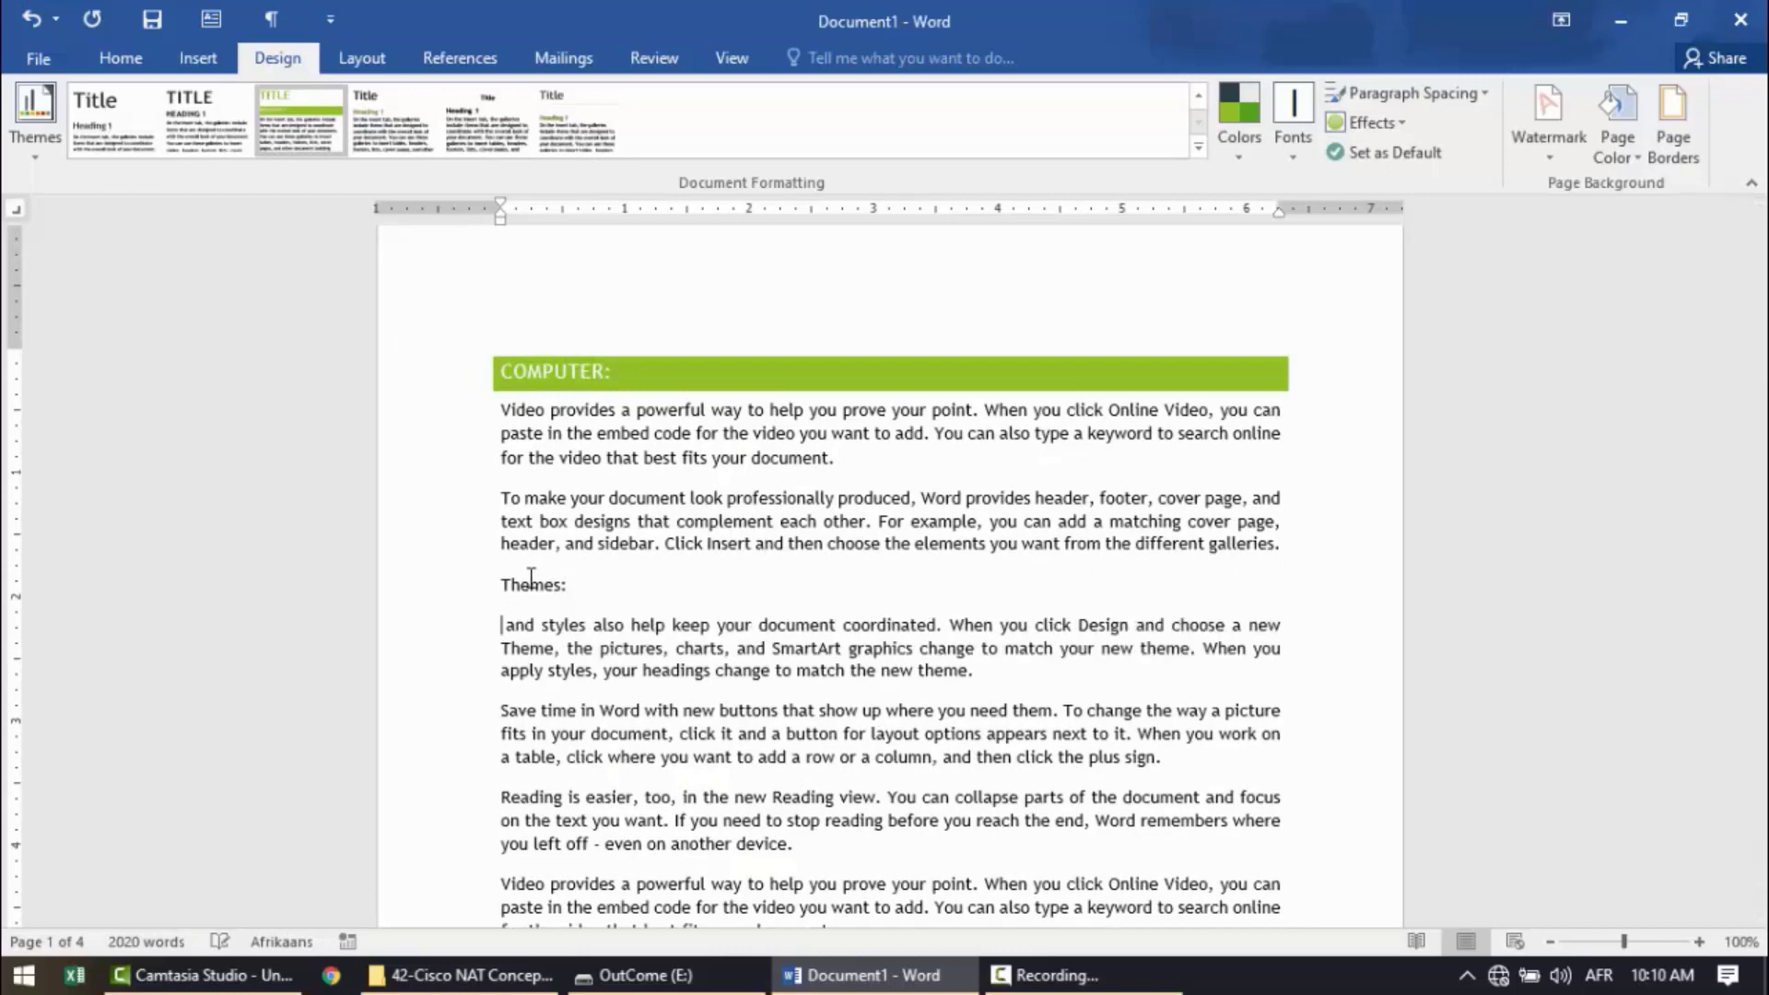
left_click(438, 594)
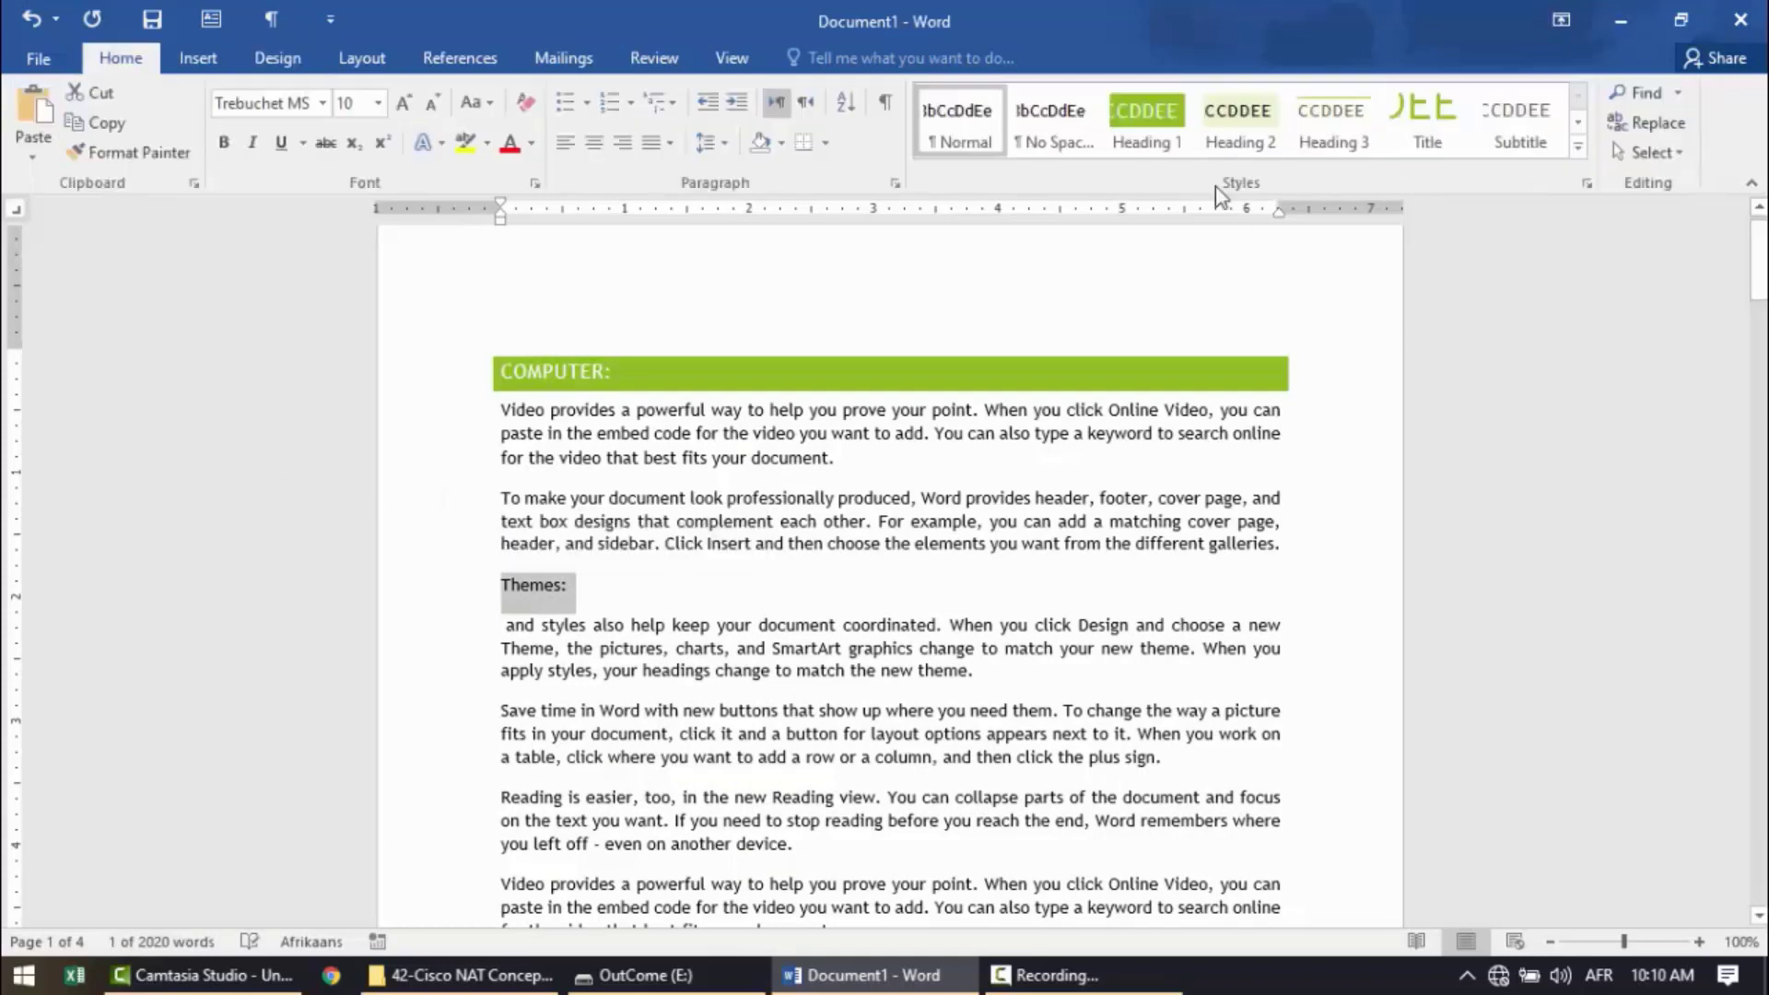
left_click(1239, 125)
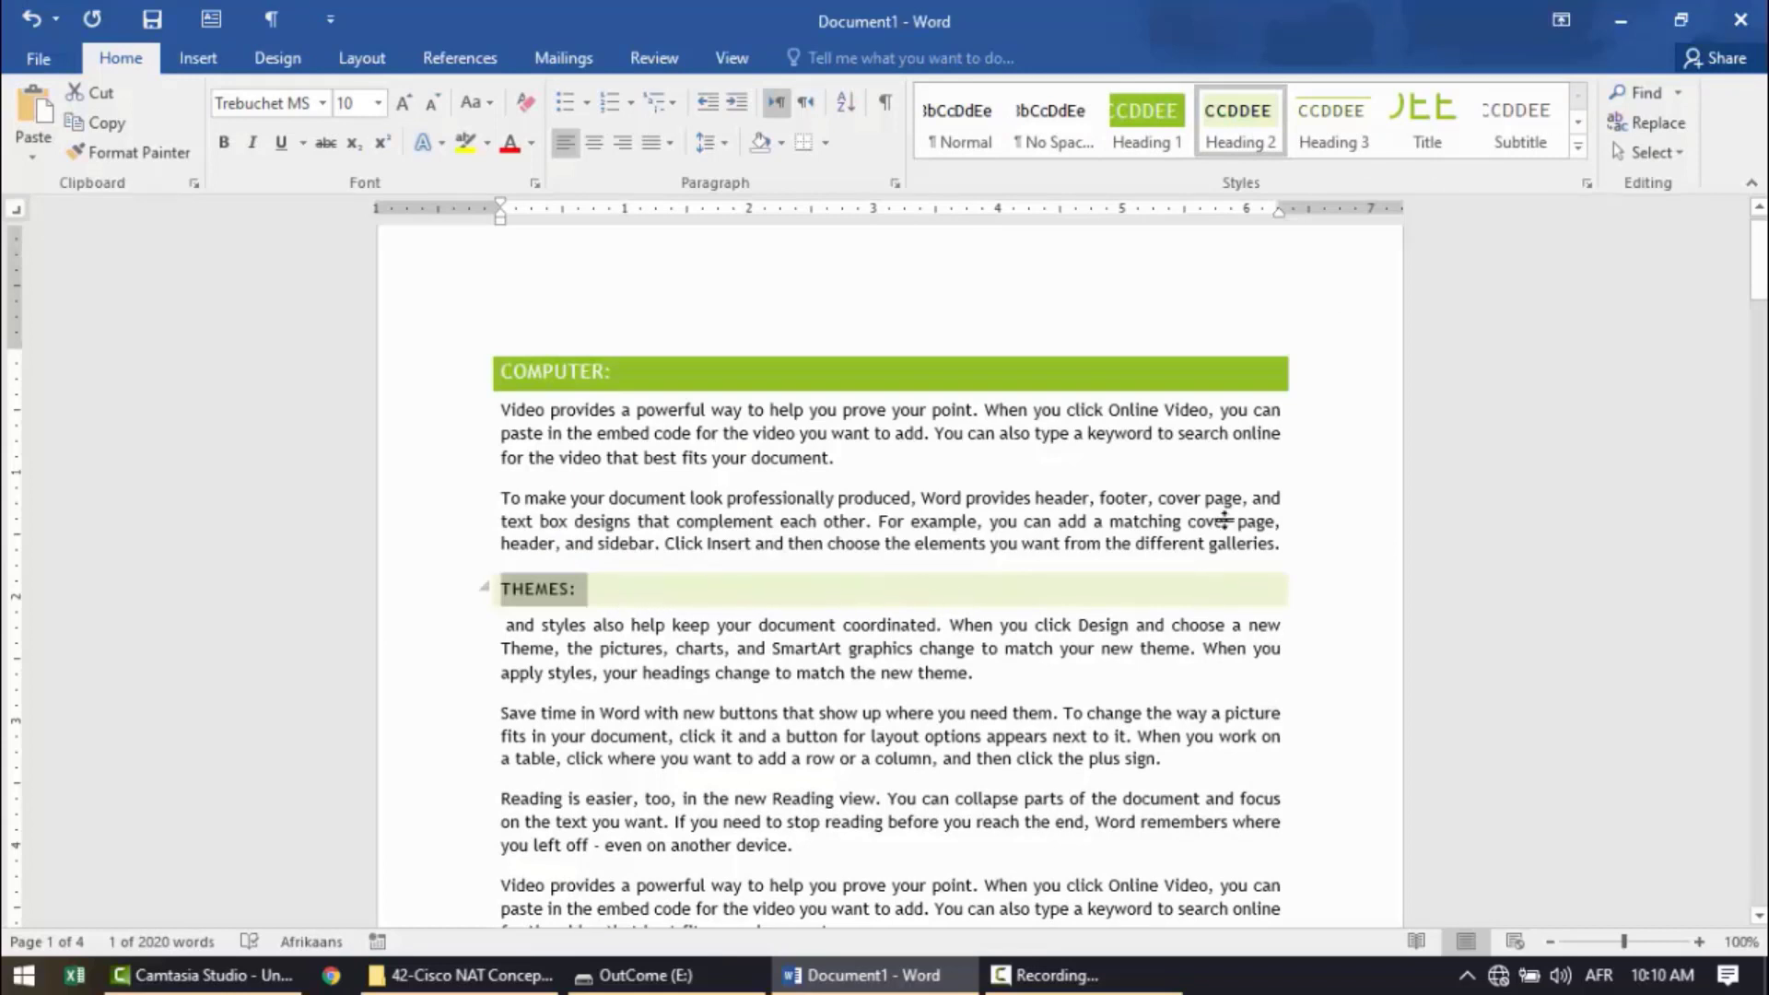
left_click(1320, 143)
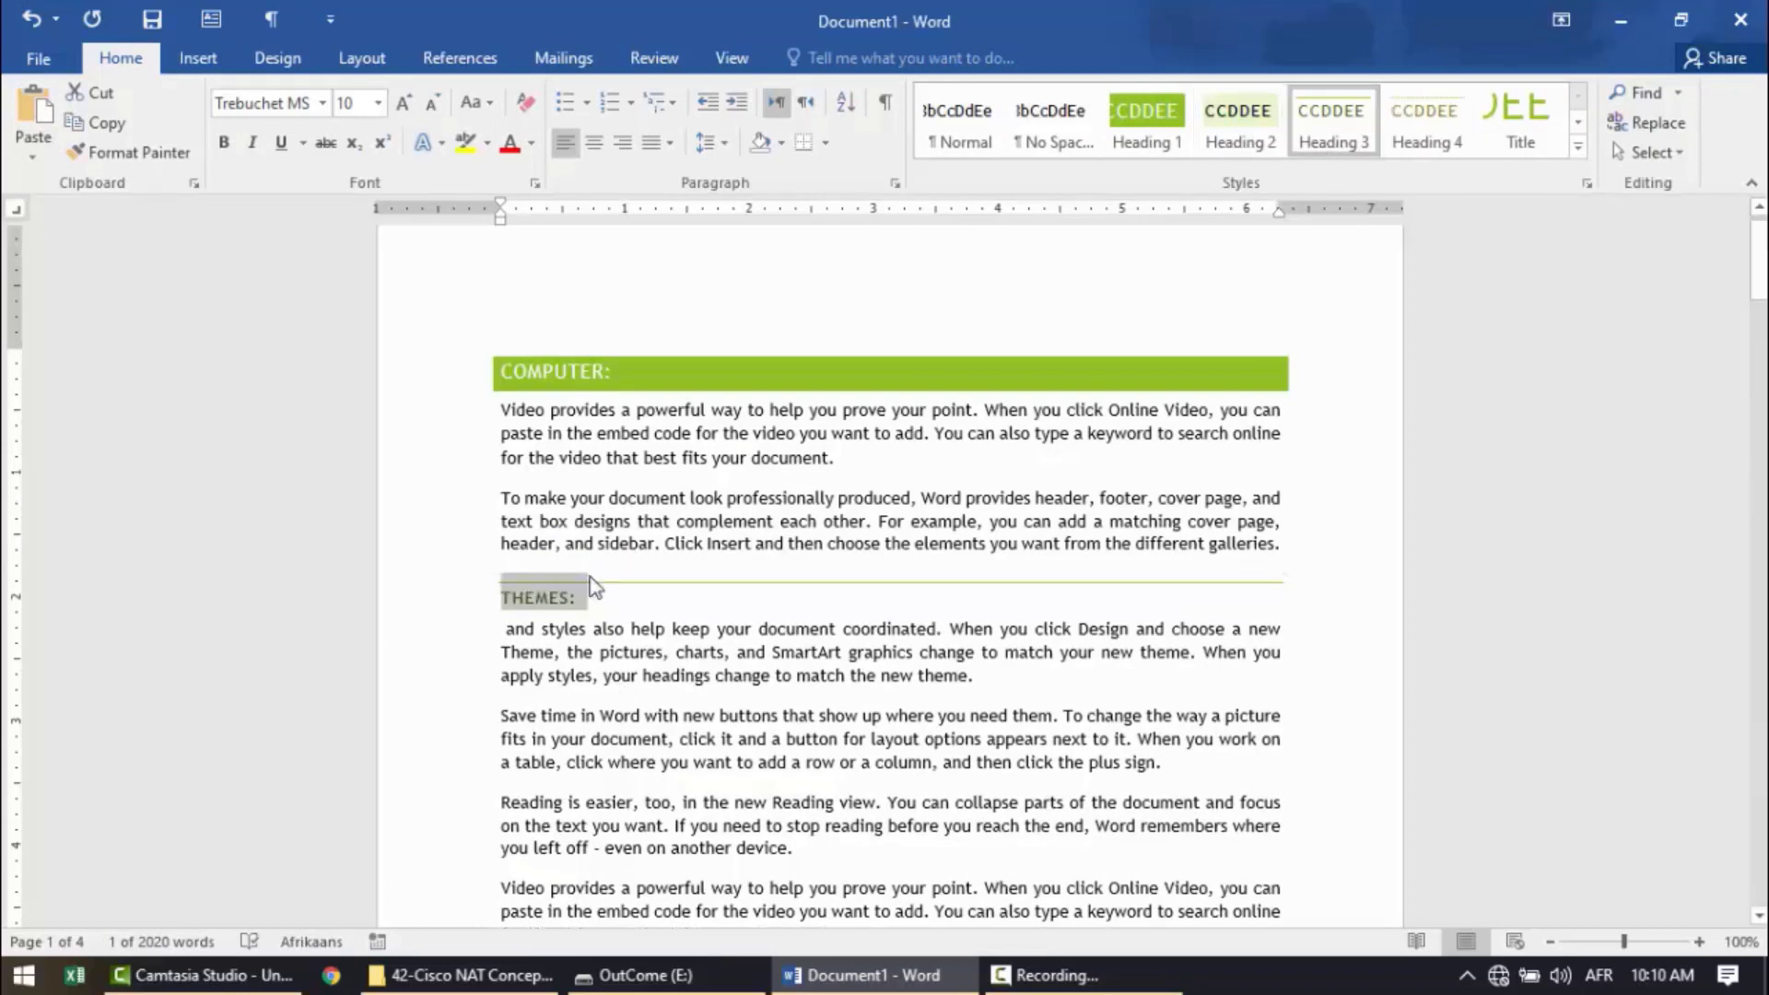
left_click(623, 656)
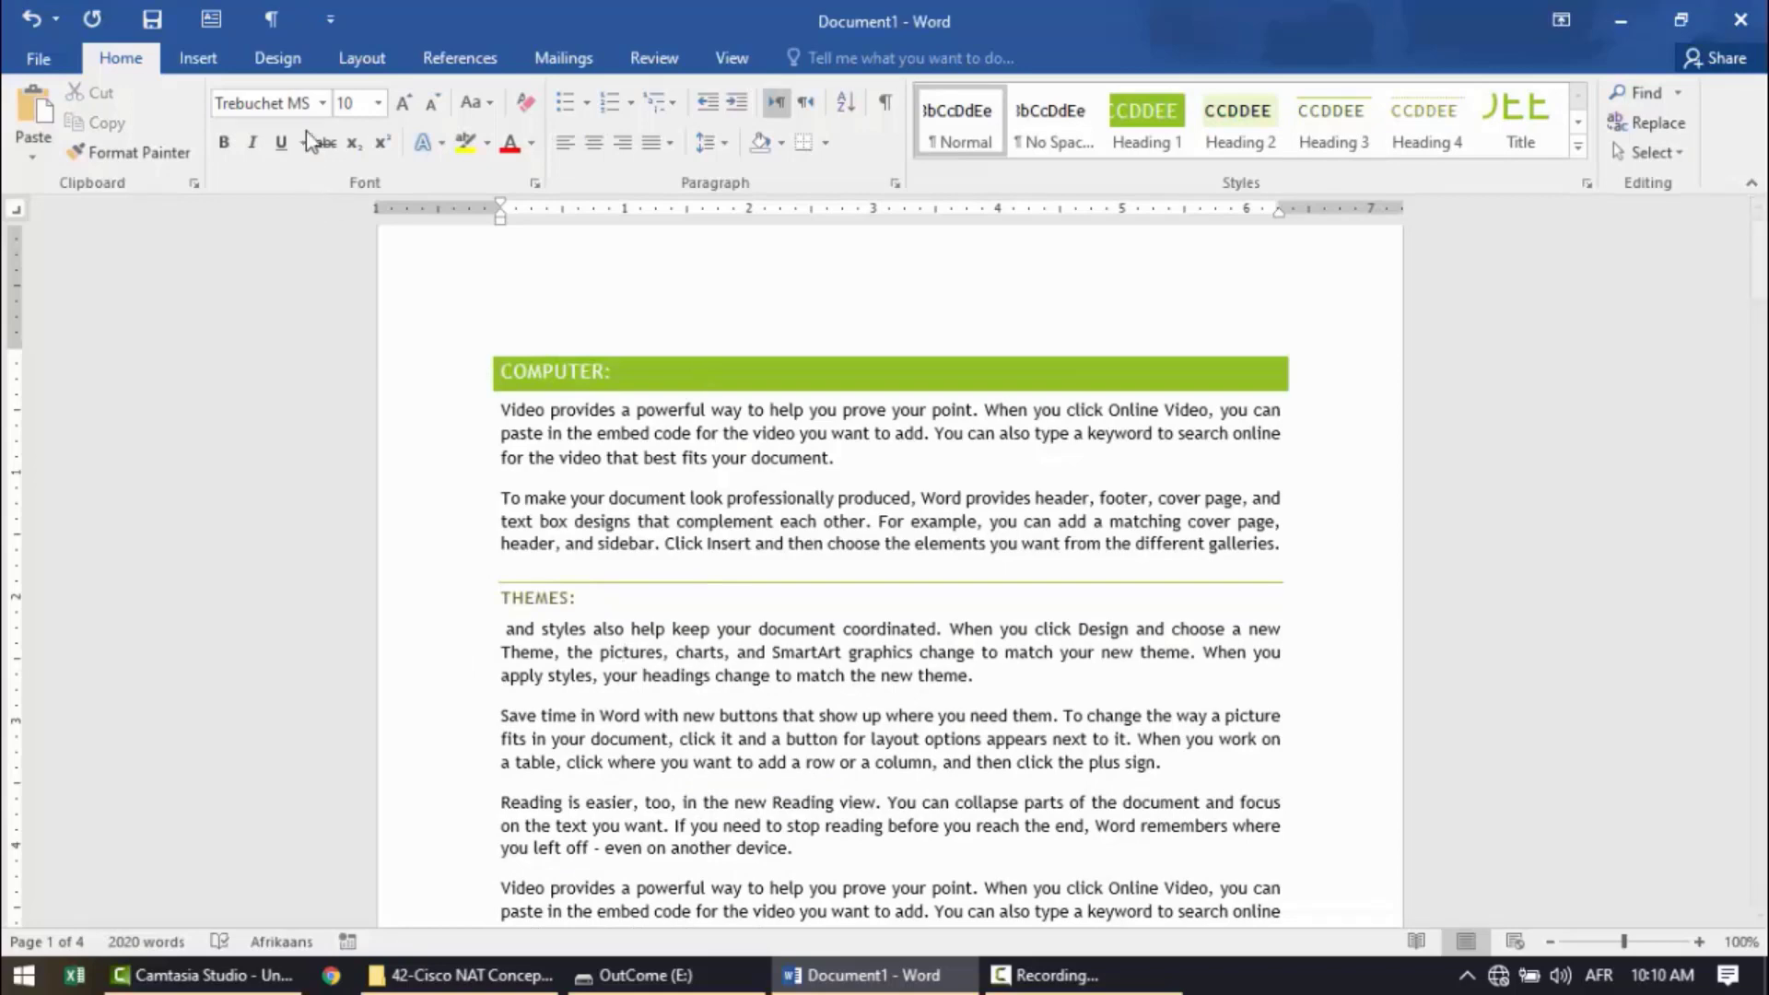
Try a built-in style set with large, plain coloured headings and no band on the document
left_click(277, 57)
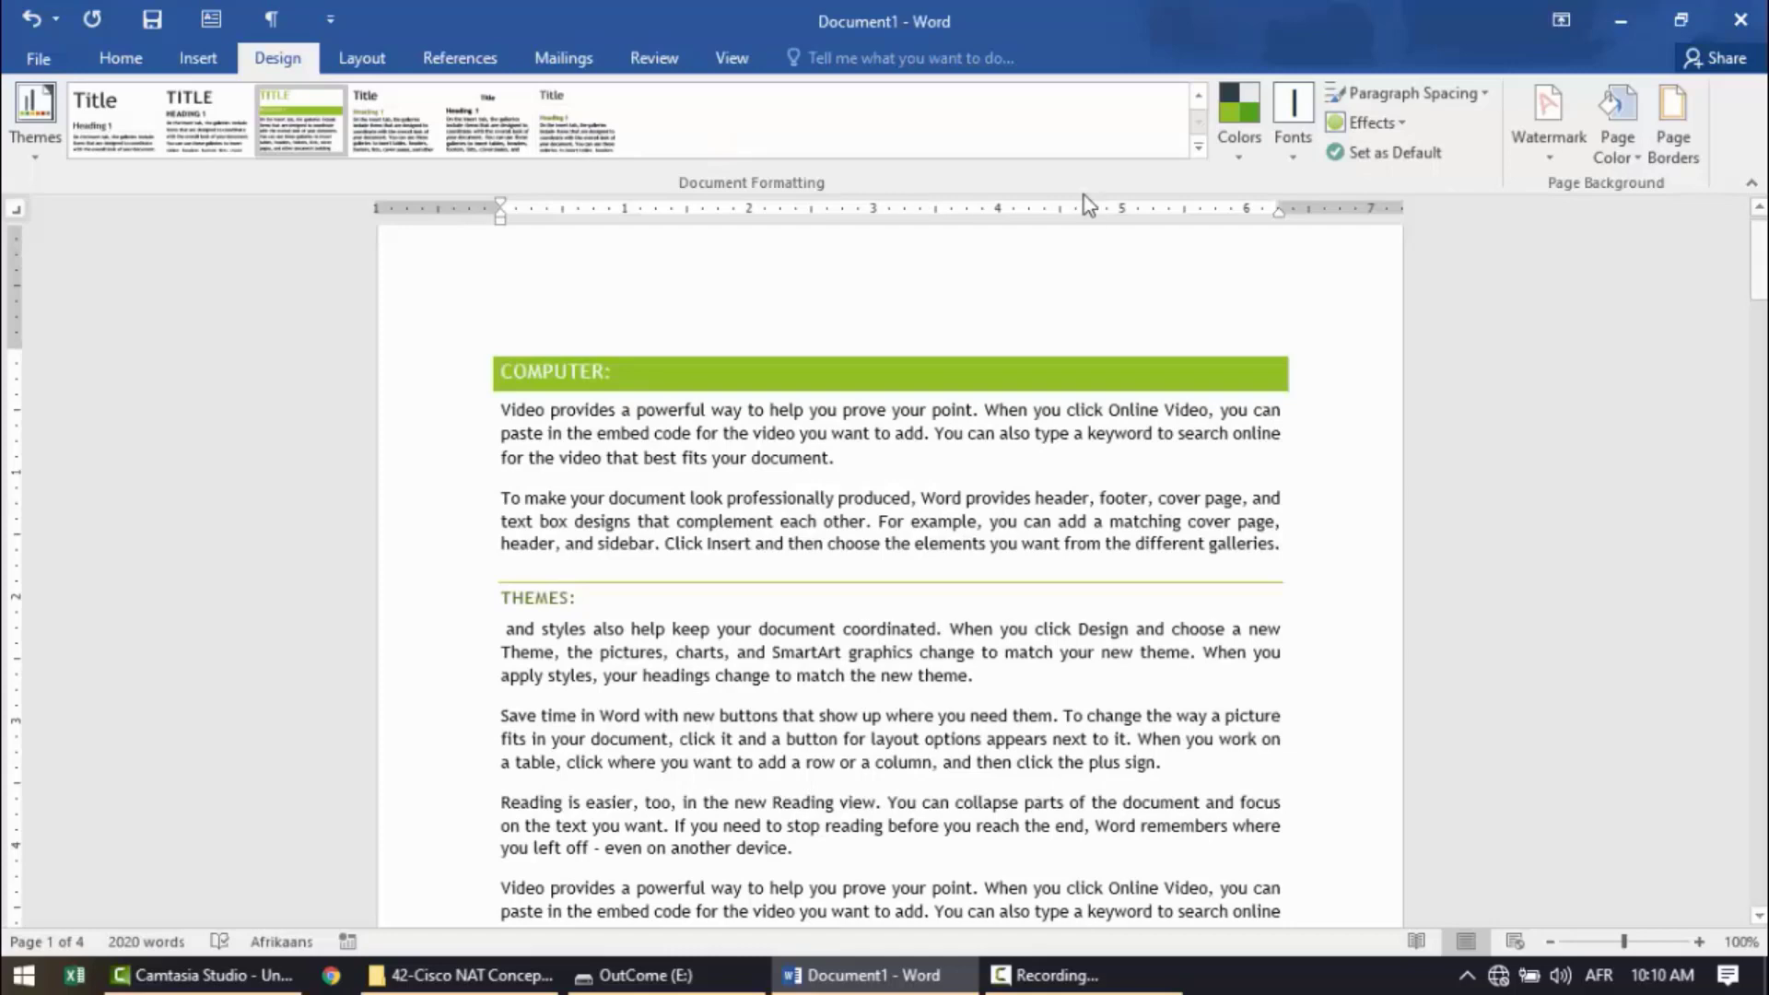
left_click(1198, 147)
left_click(278, 256)
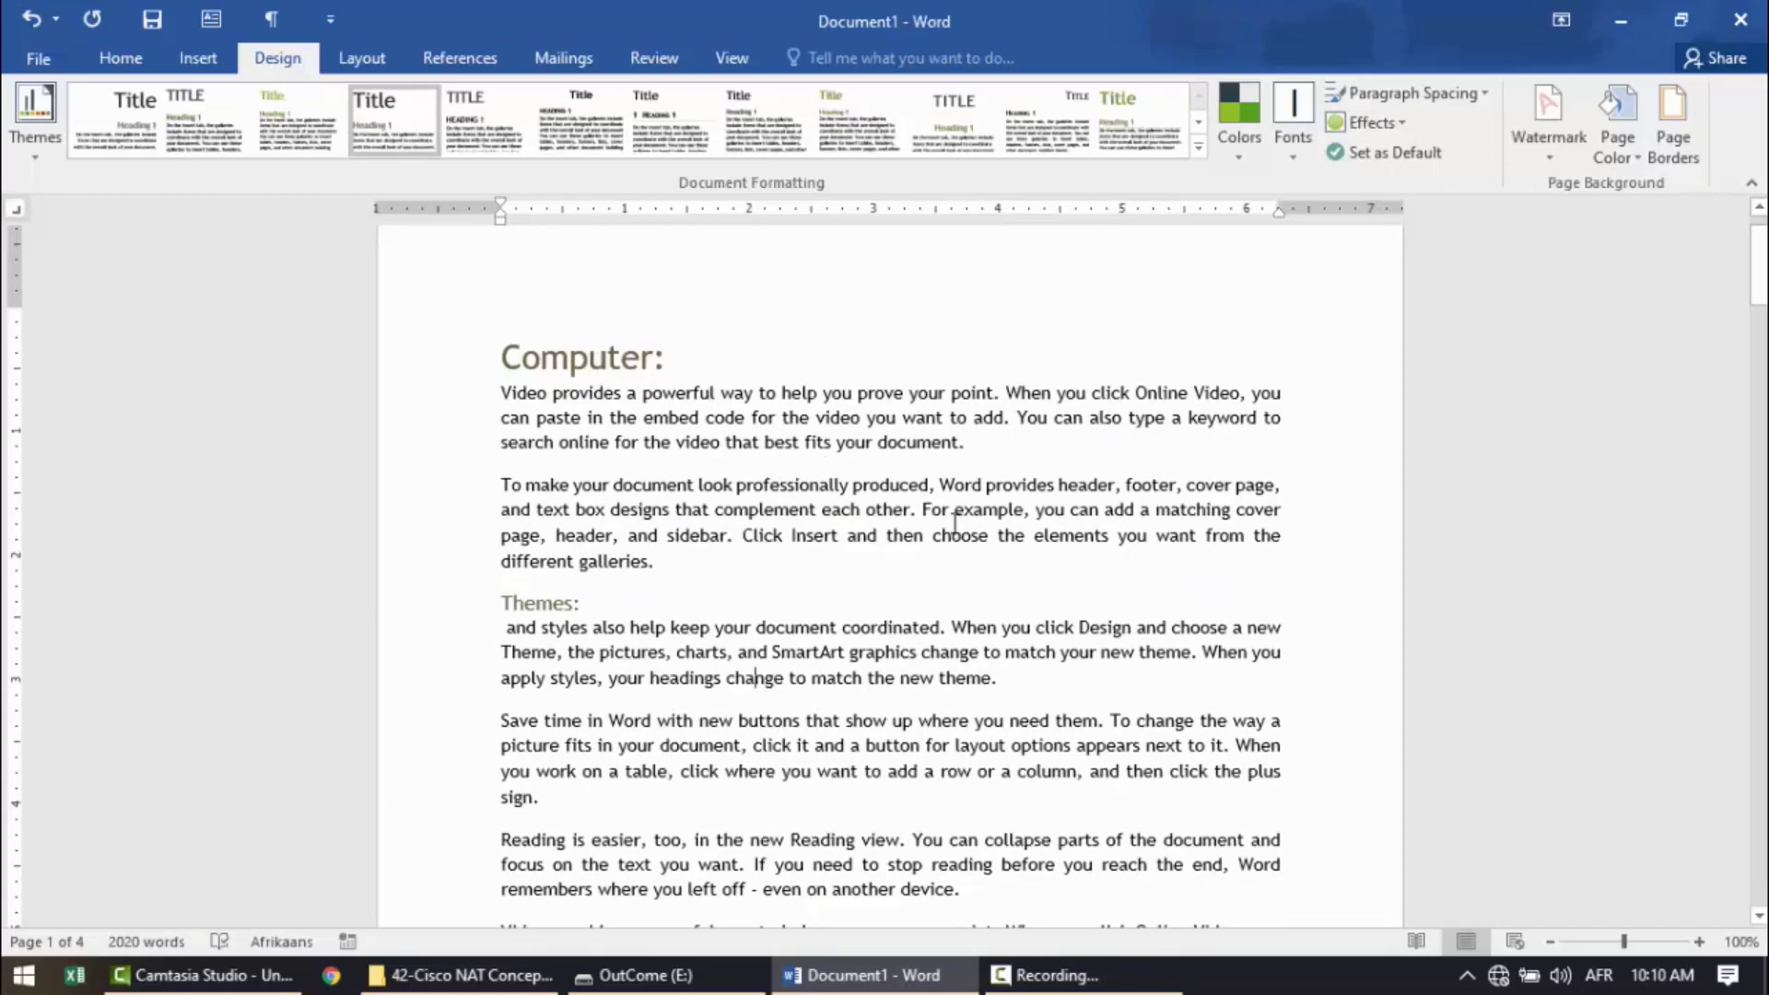
Change the document's theme colors to Red Violet
left_click(1240, 143)
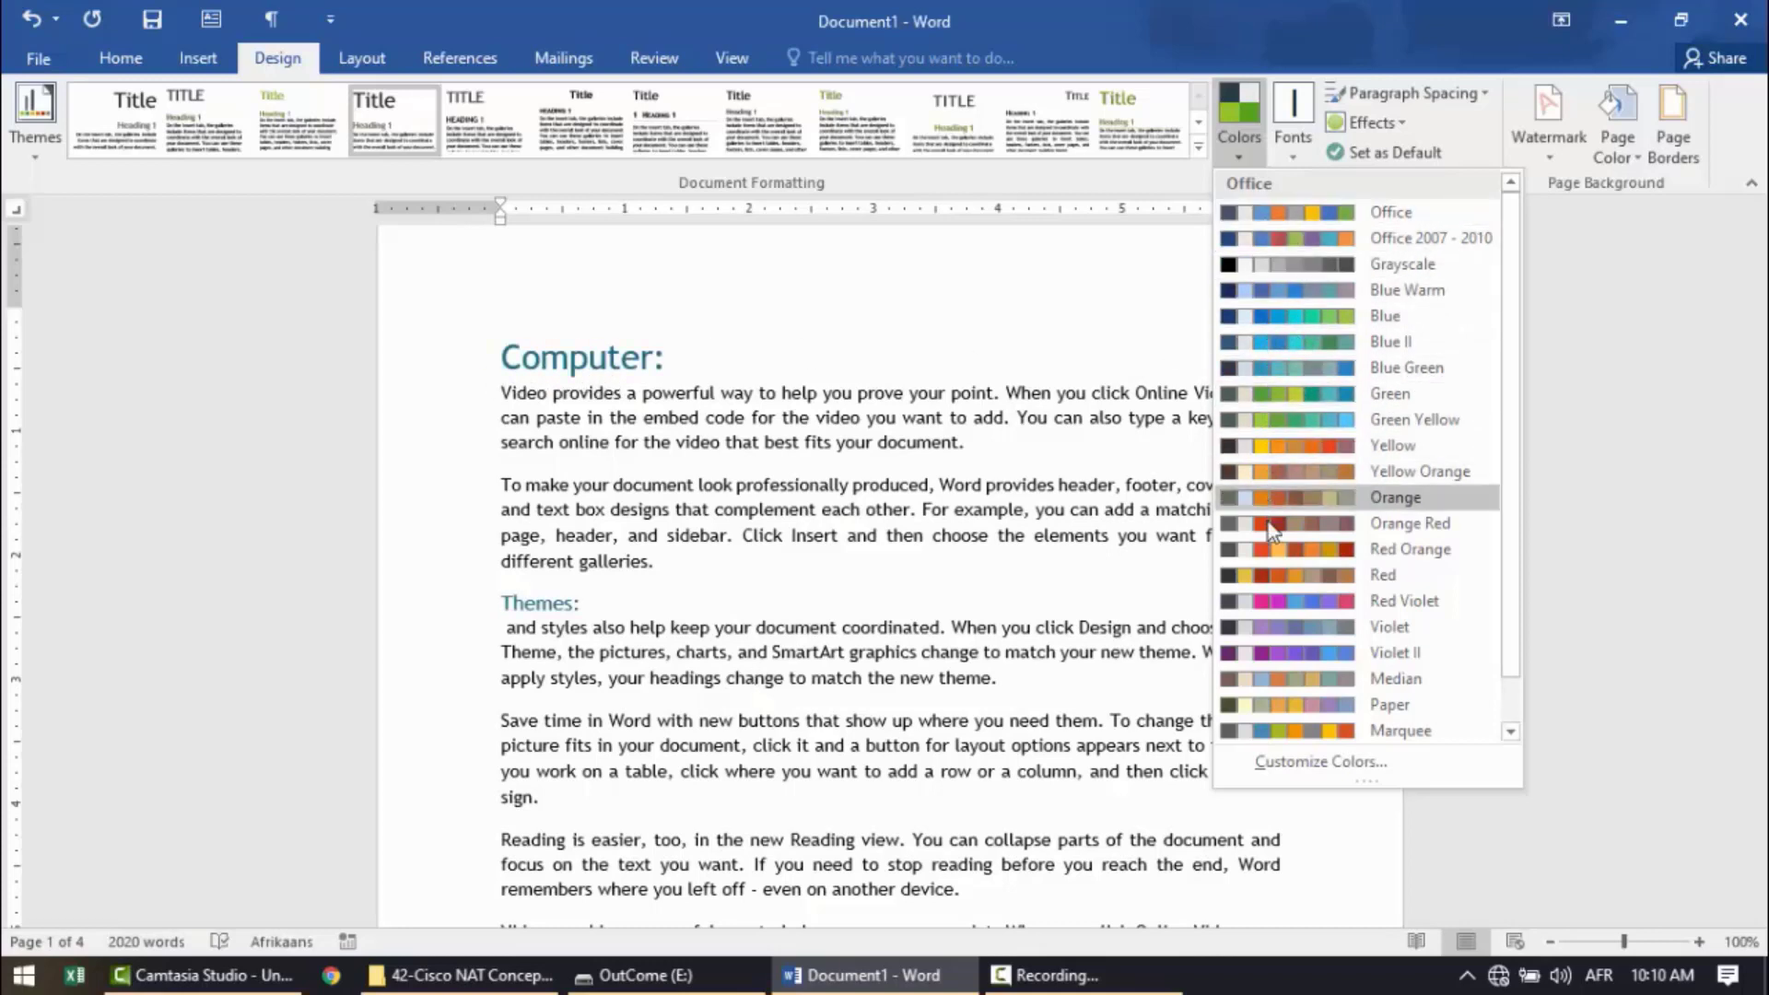
left_click(1255, 610)
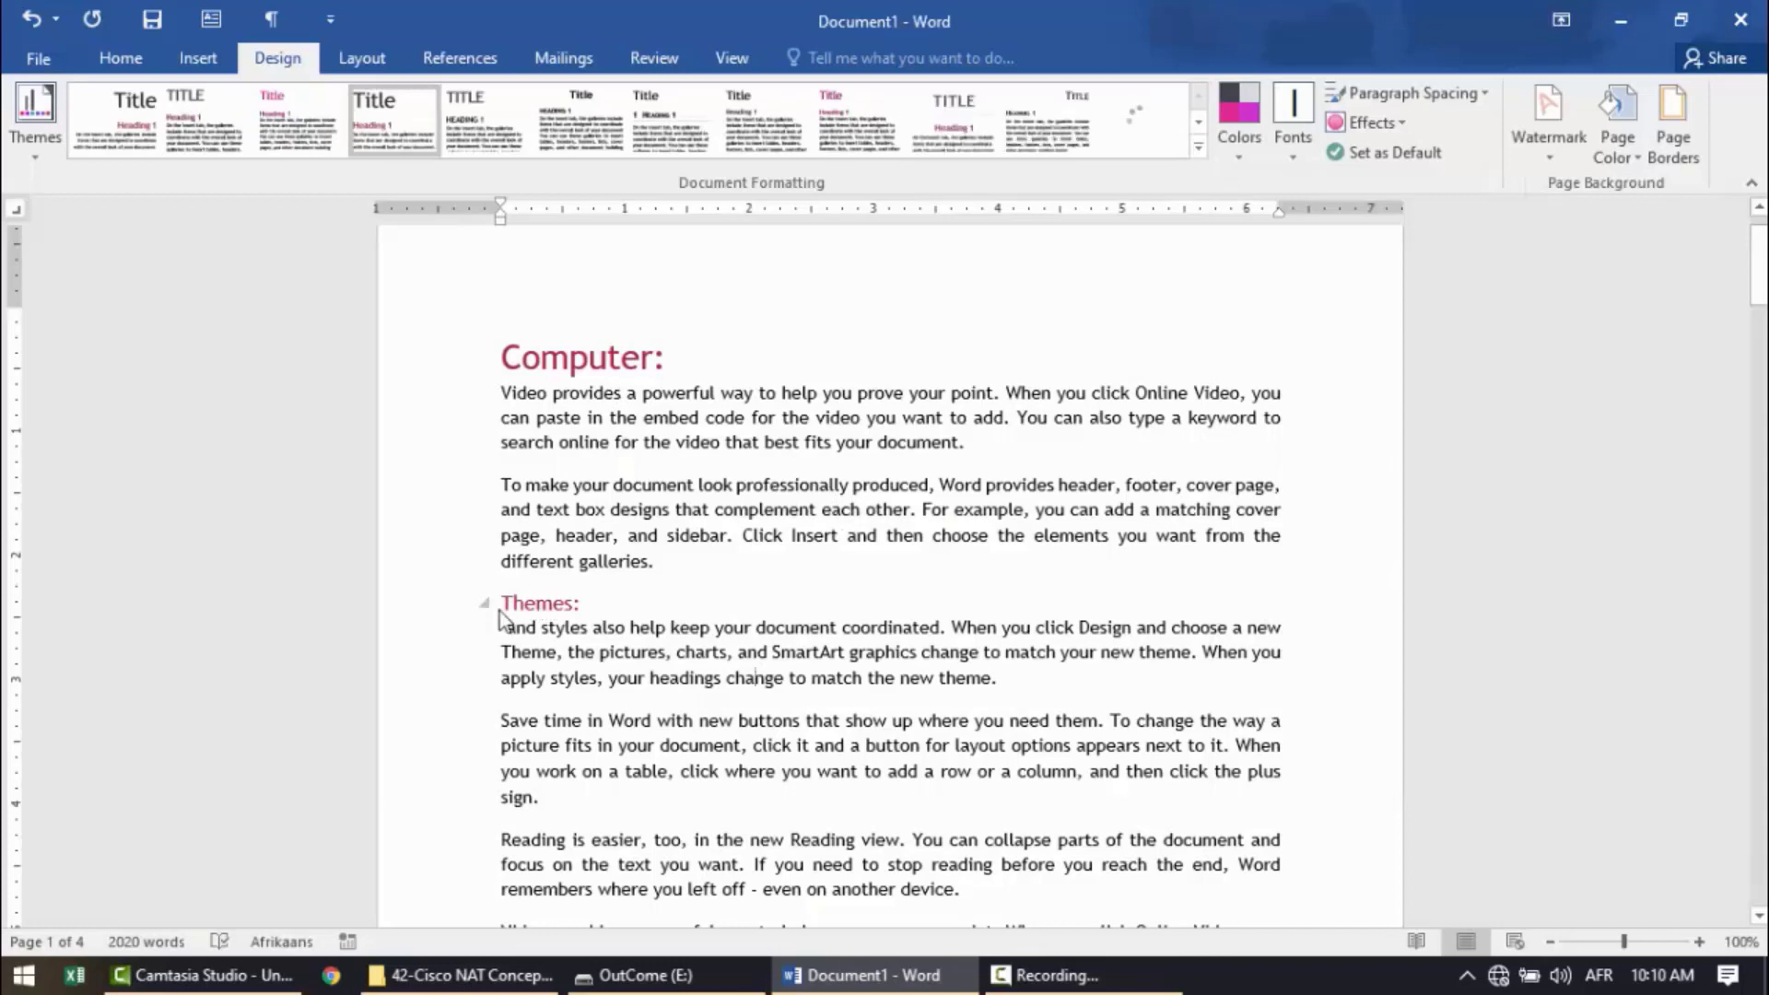
left_click_drag(501, 605, 533, 611)
left_click(541, 361)
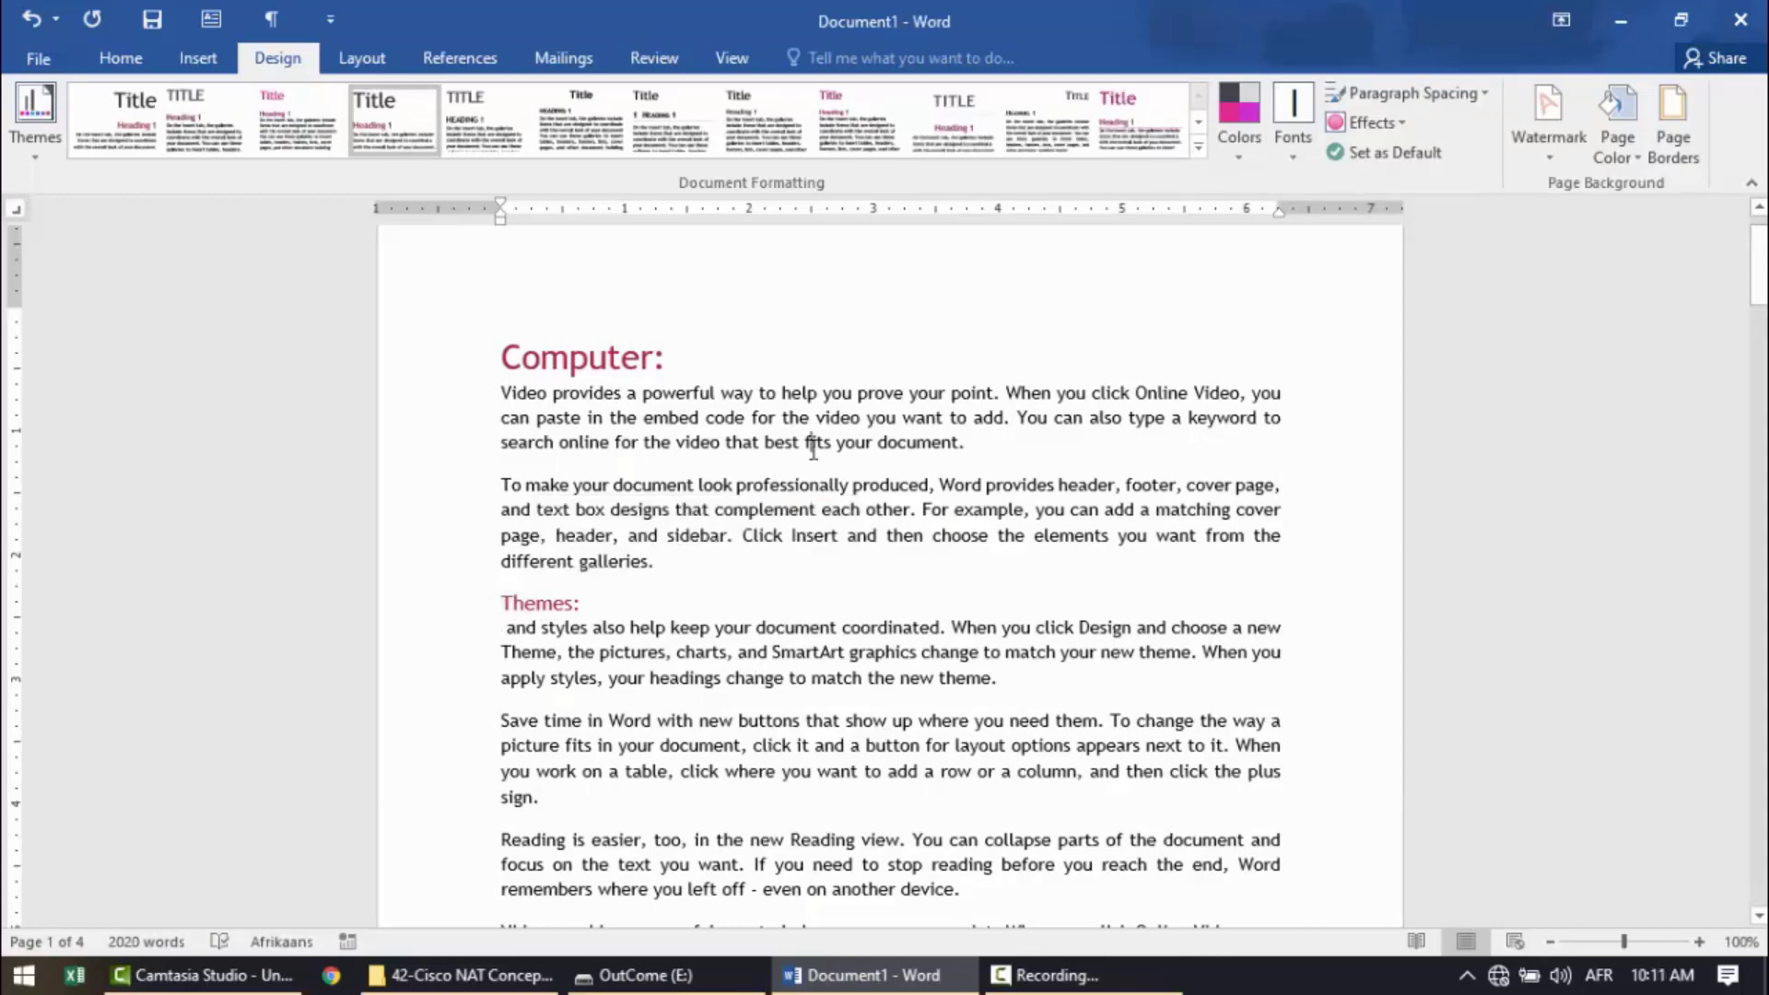
Try the built-in style set with a solid Heading 1 band and apply the Word style set to the document
left_click(1200, 146)
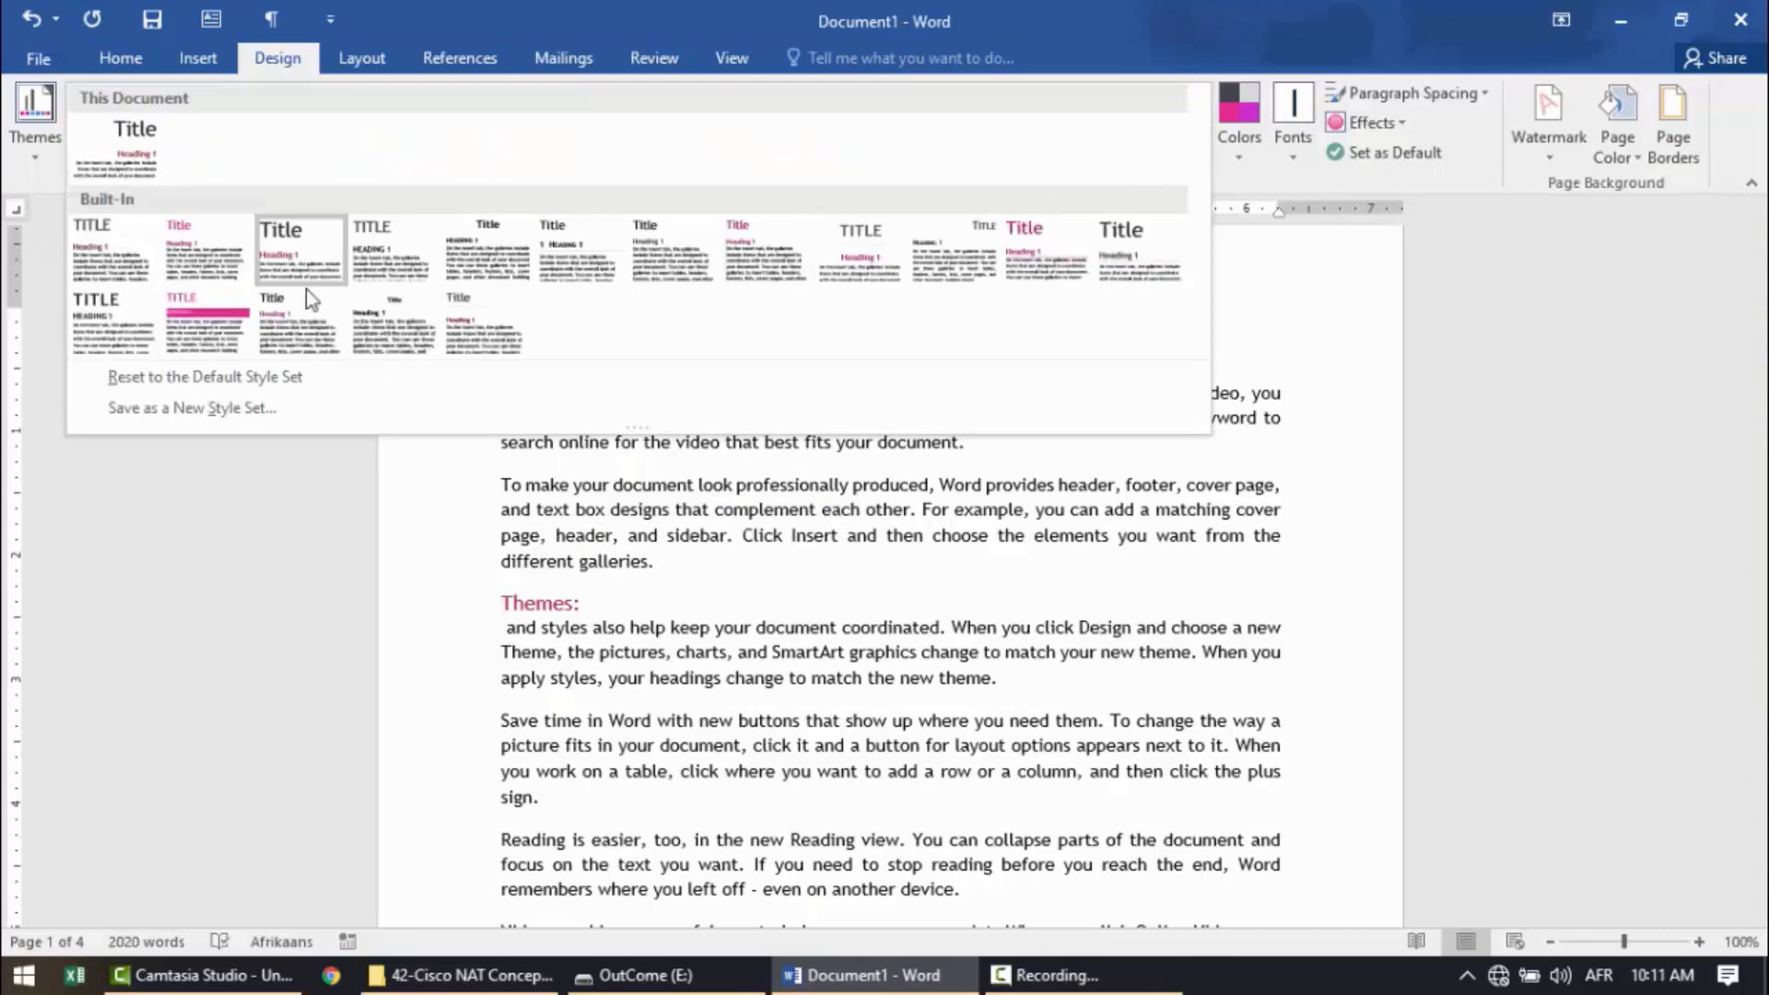
left_click(226, 327)
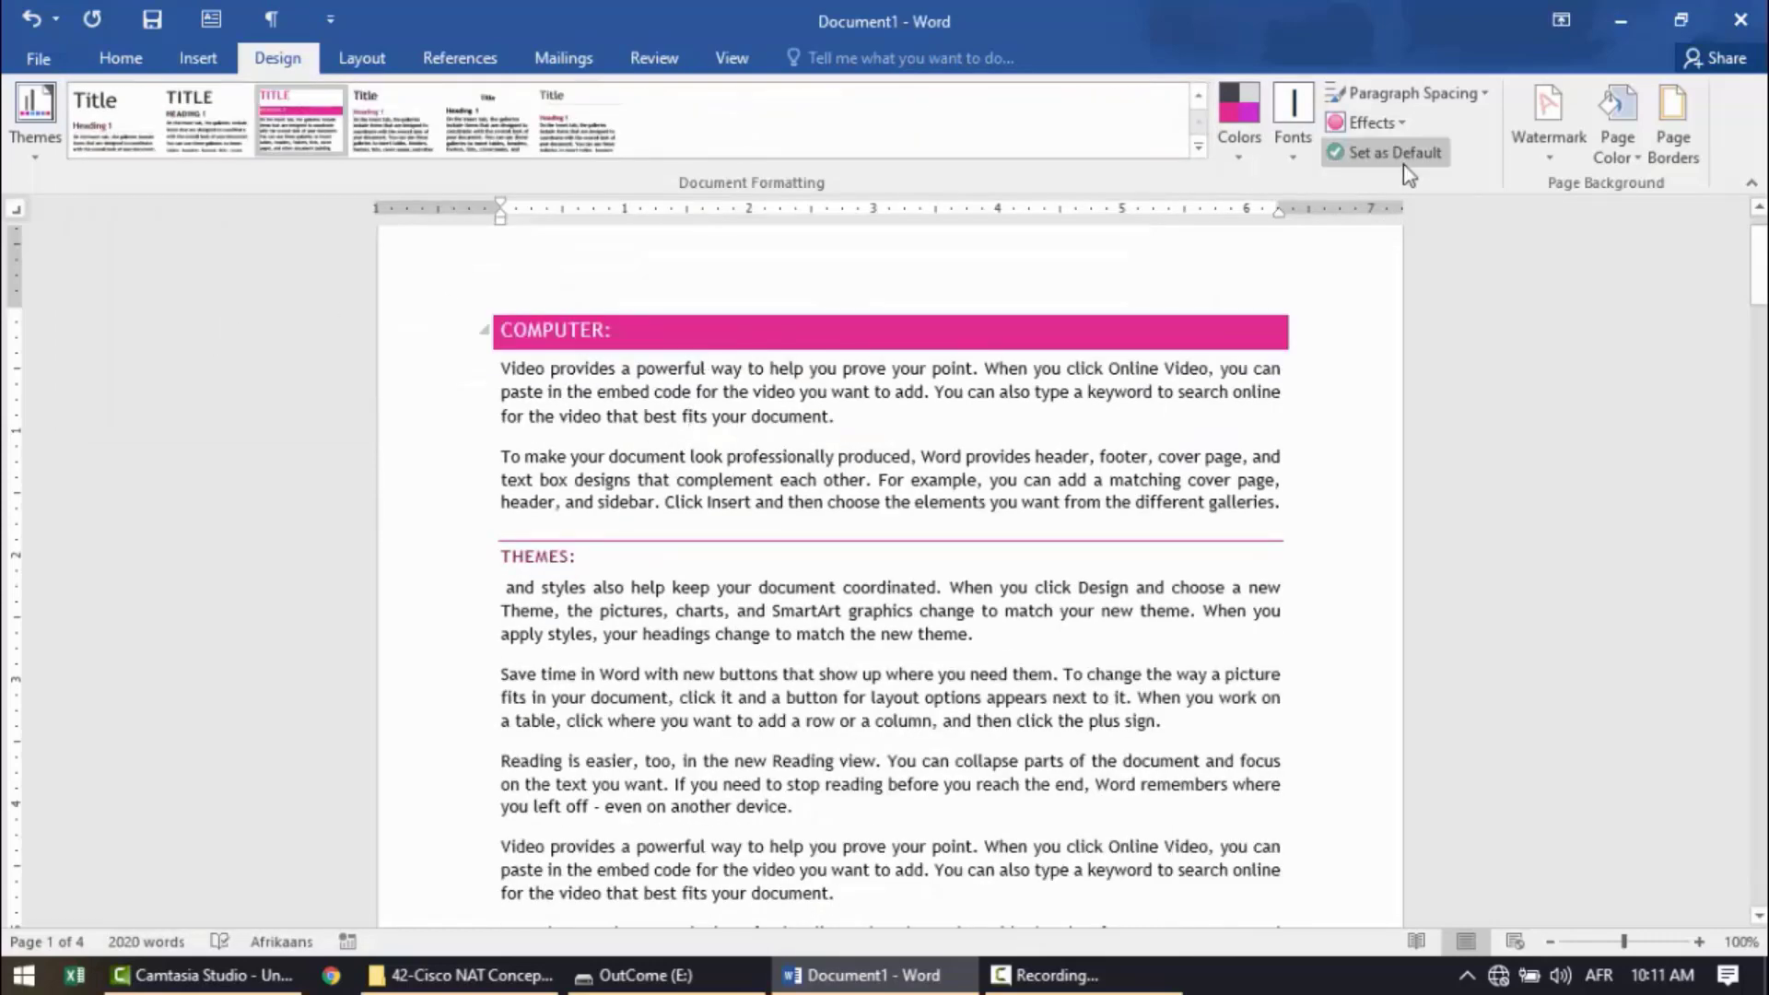
left_click(1246, 151)
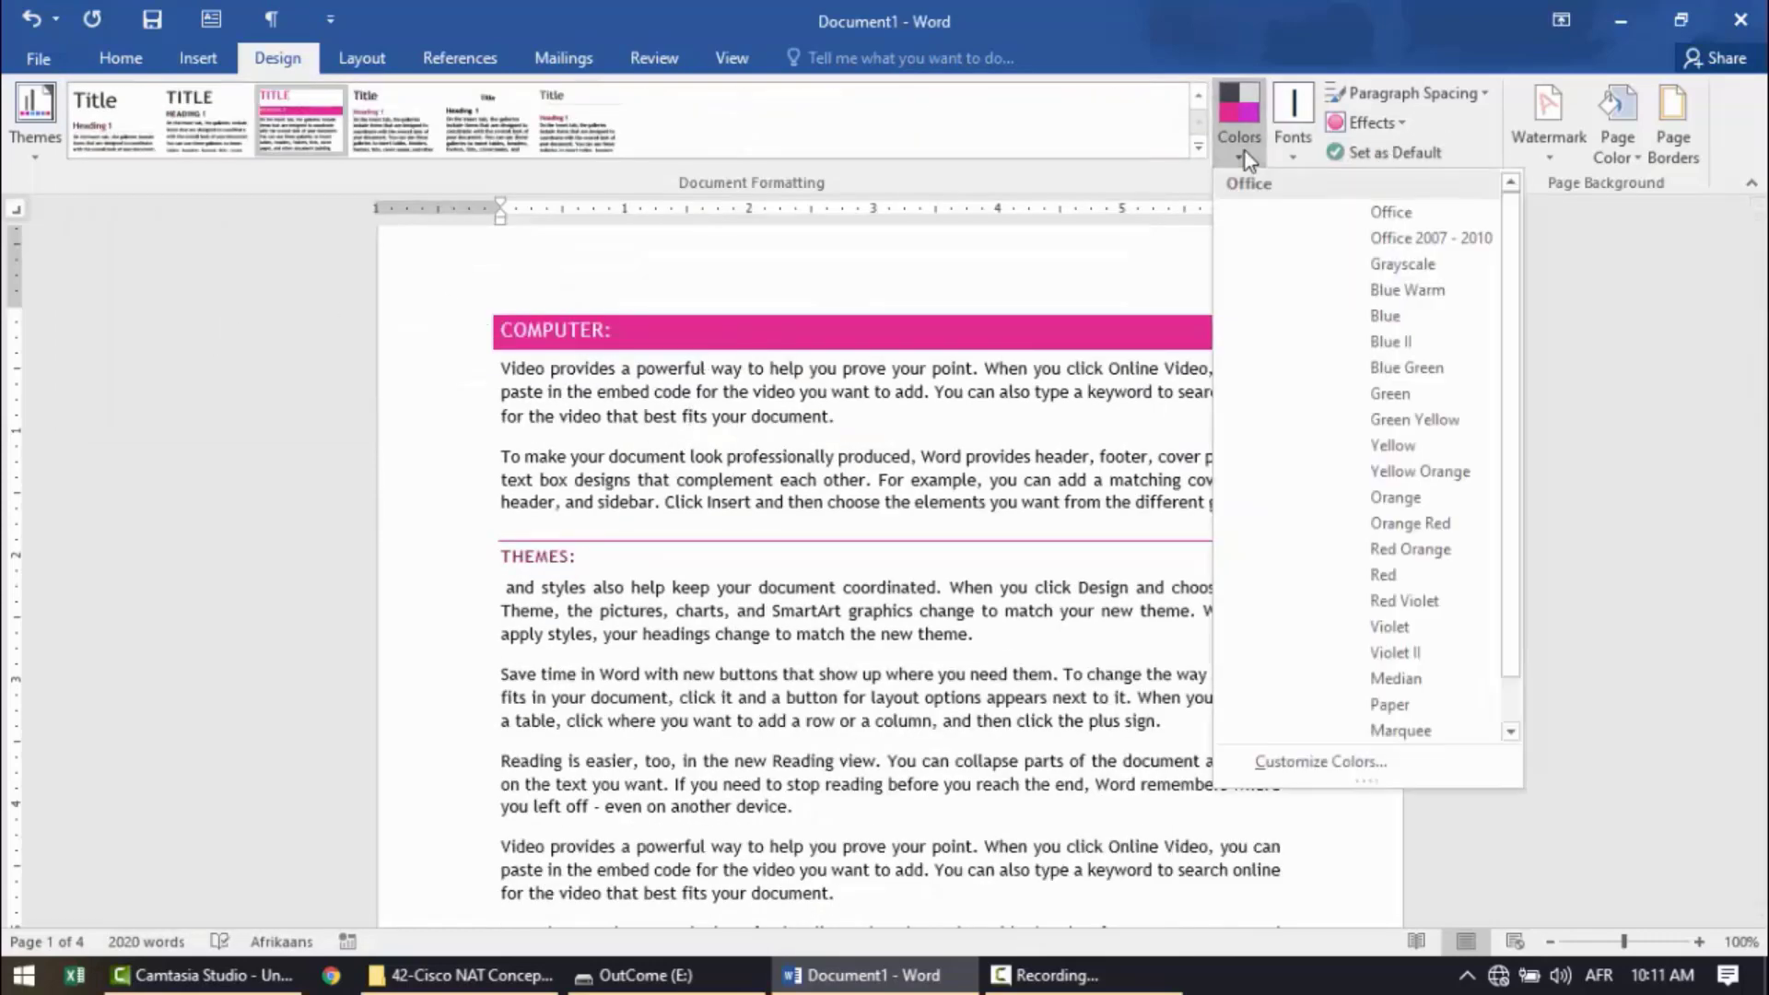
left_click(386, 143)
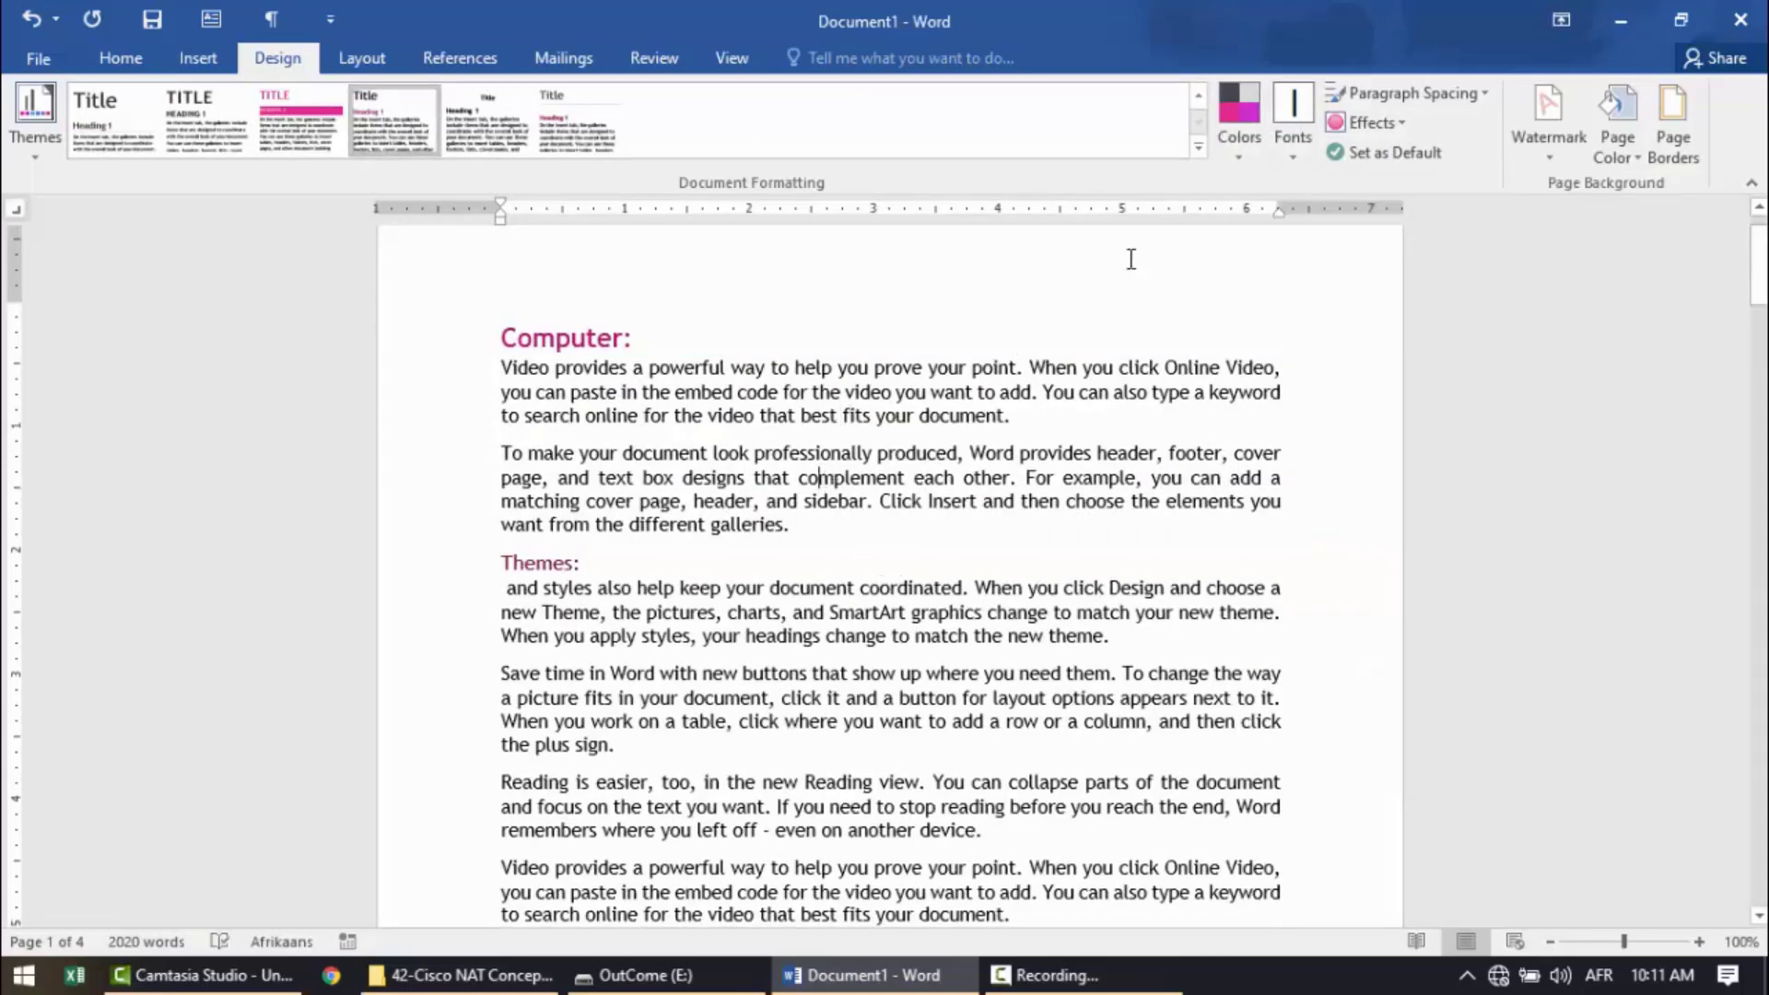
Set the document's theme fonts to Arial and check the theme fonts offered for the first body paragraph
left_click(1301, 157)
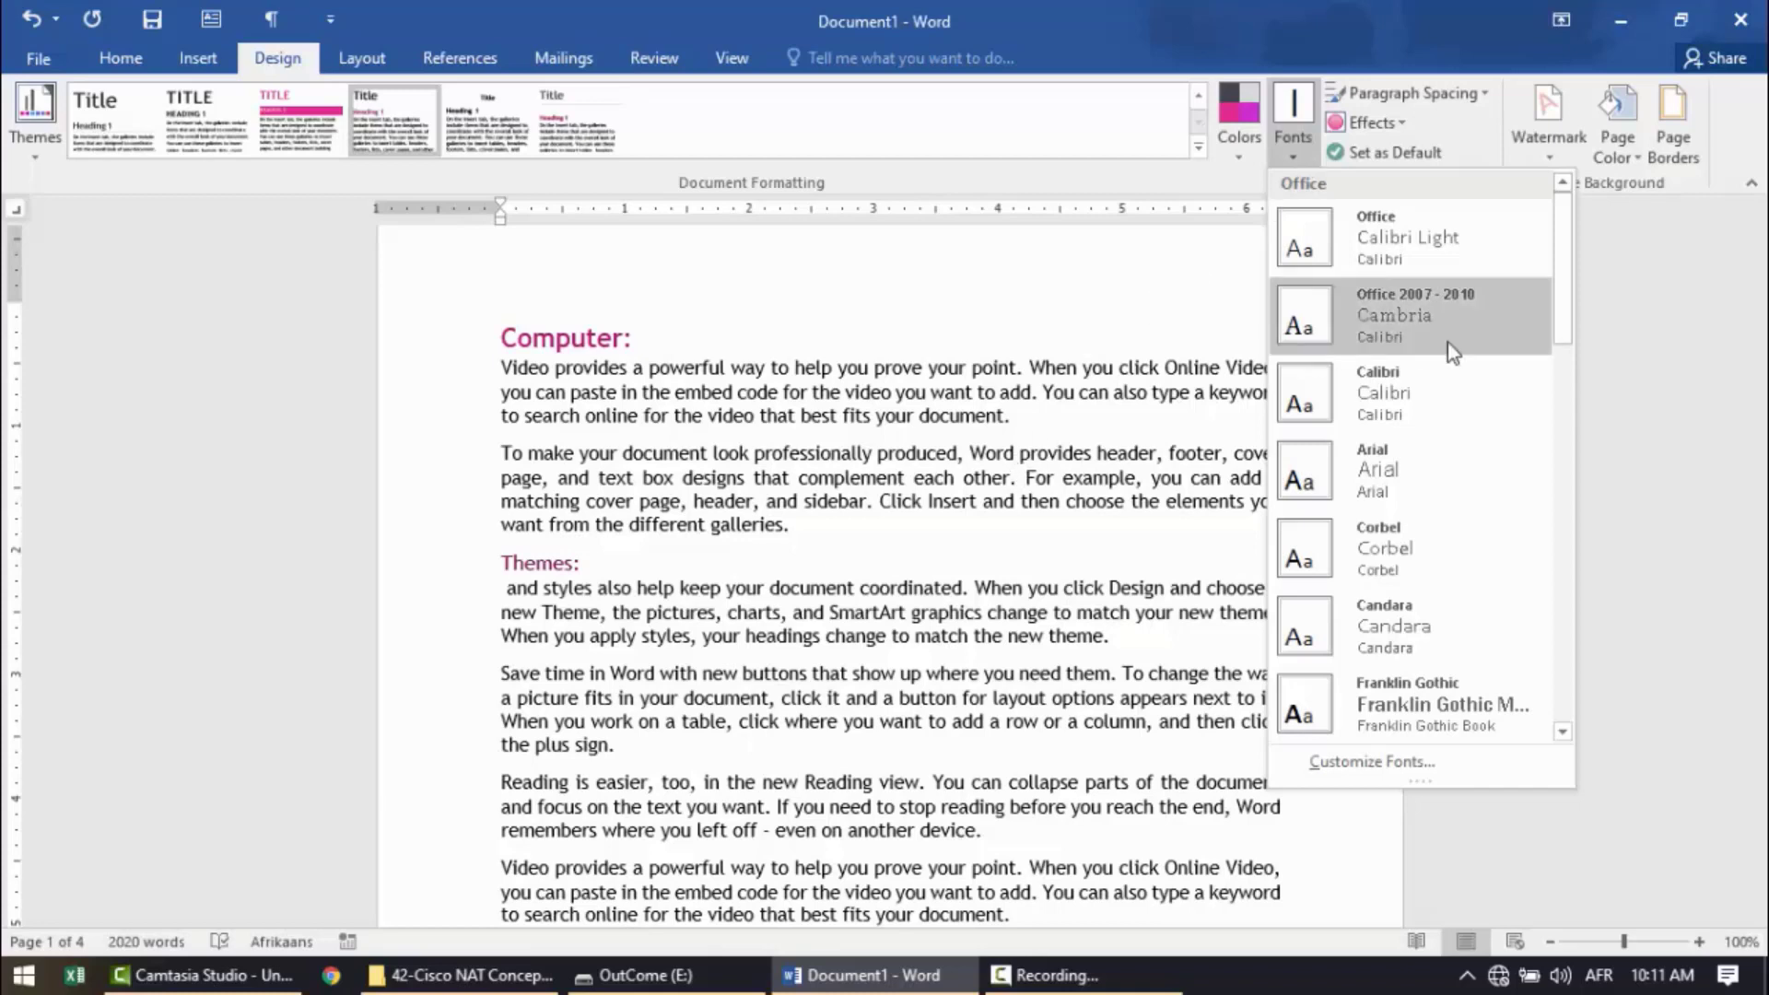
left_click(1406, 476)
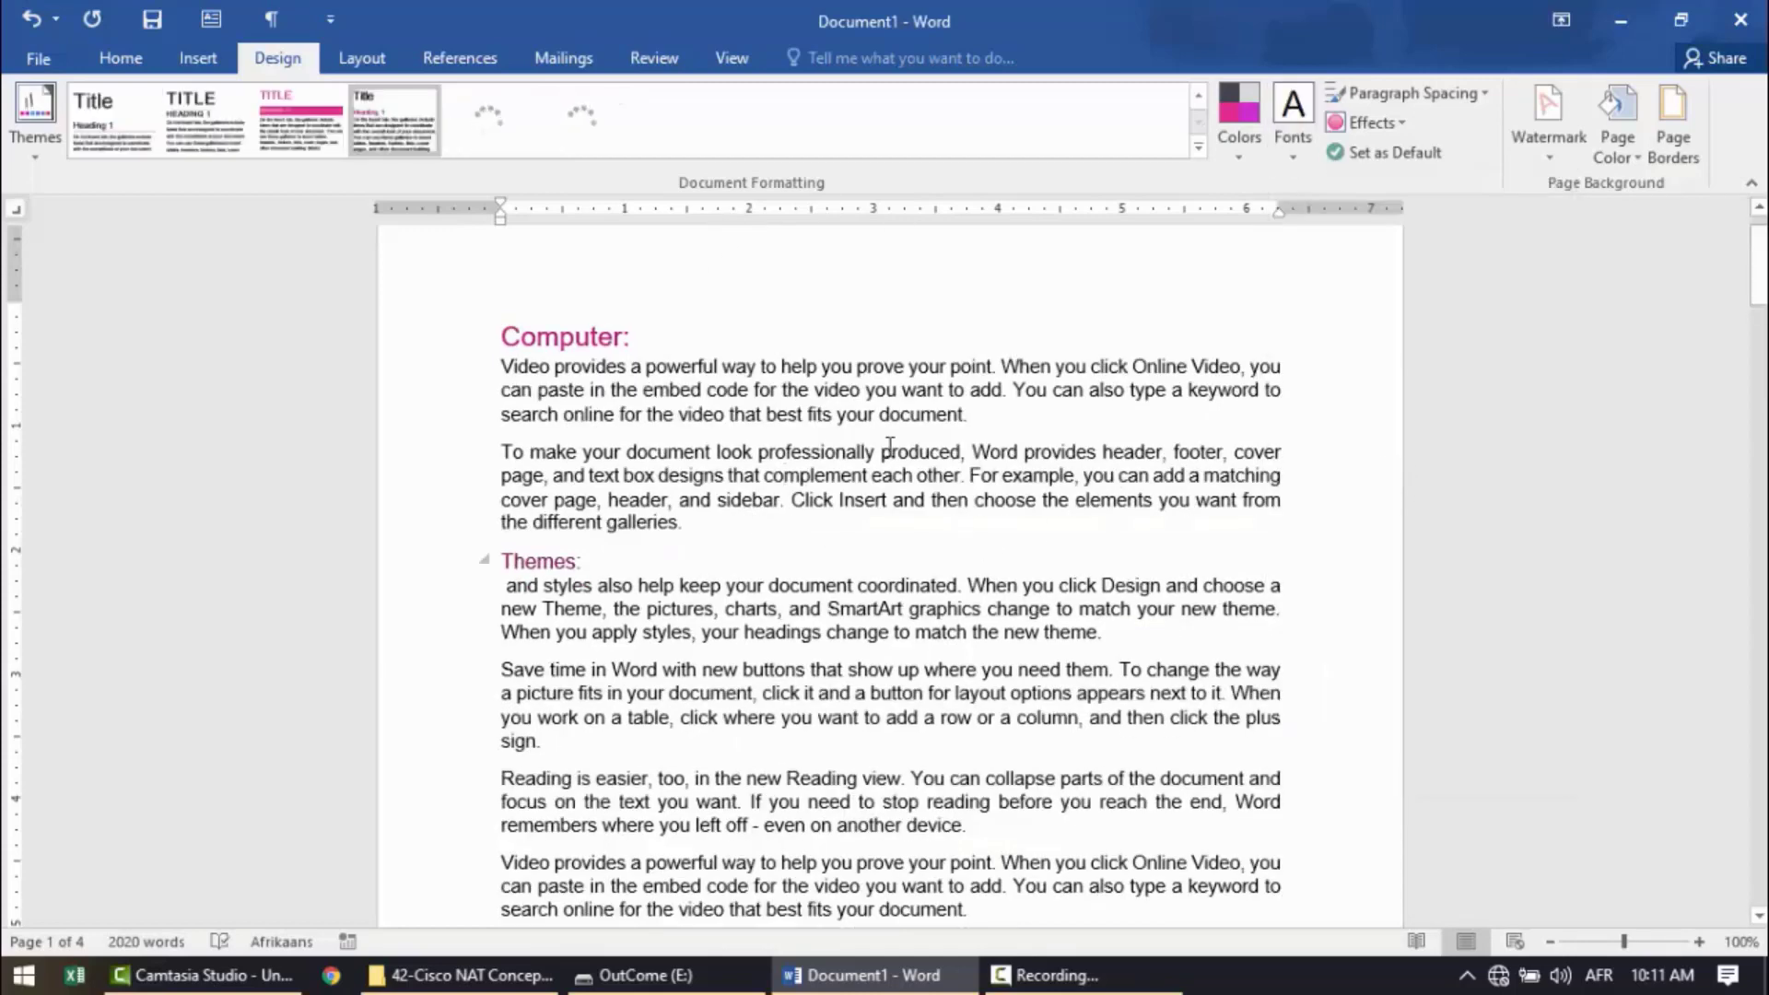
left_click_drag(1000, 421, 352, 355)
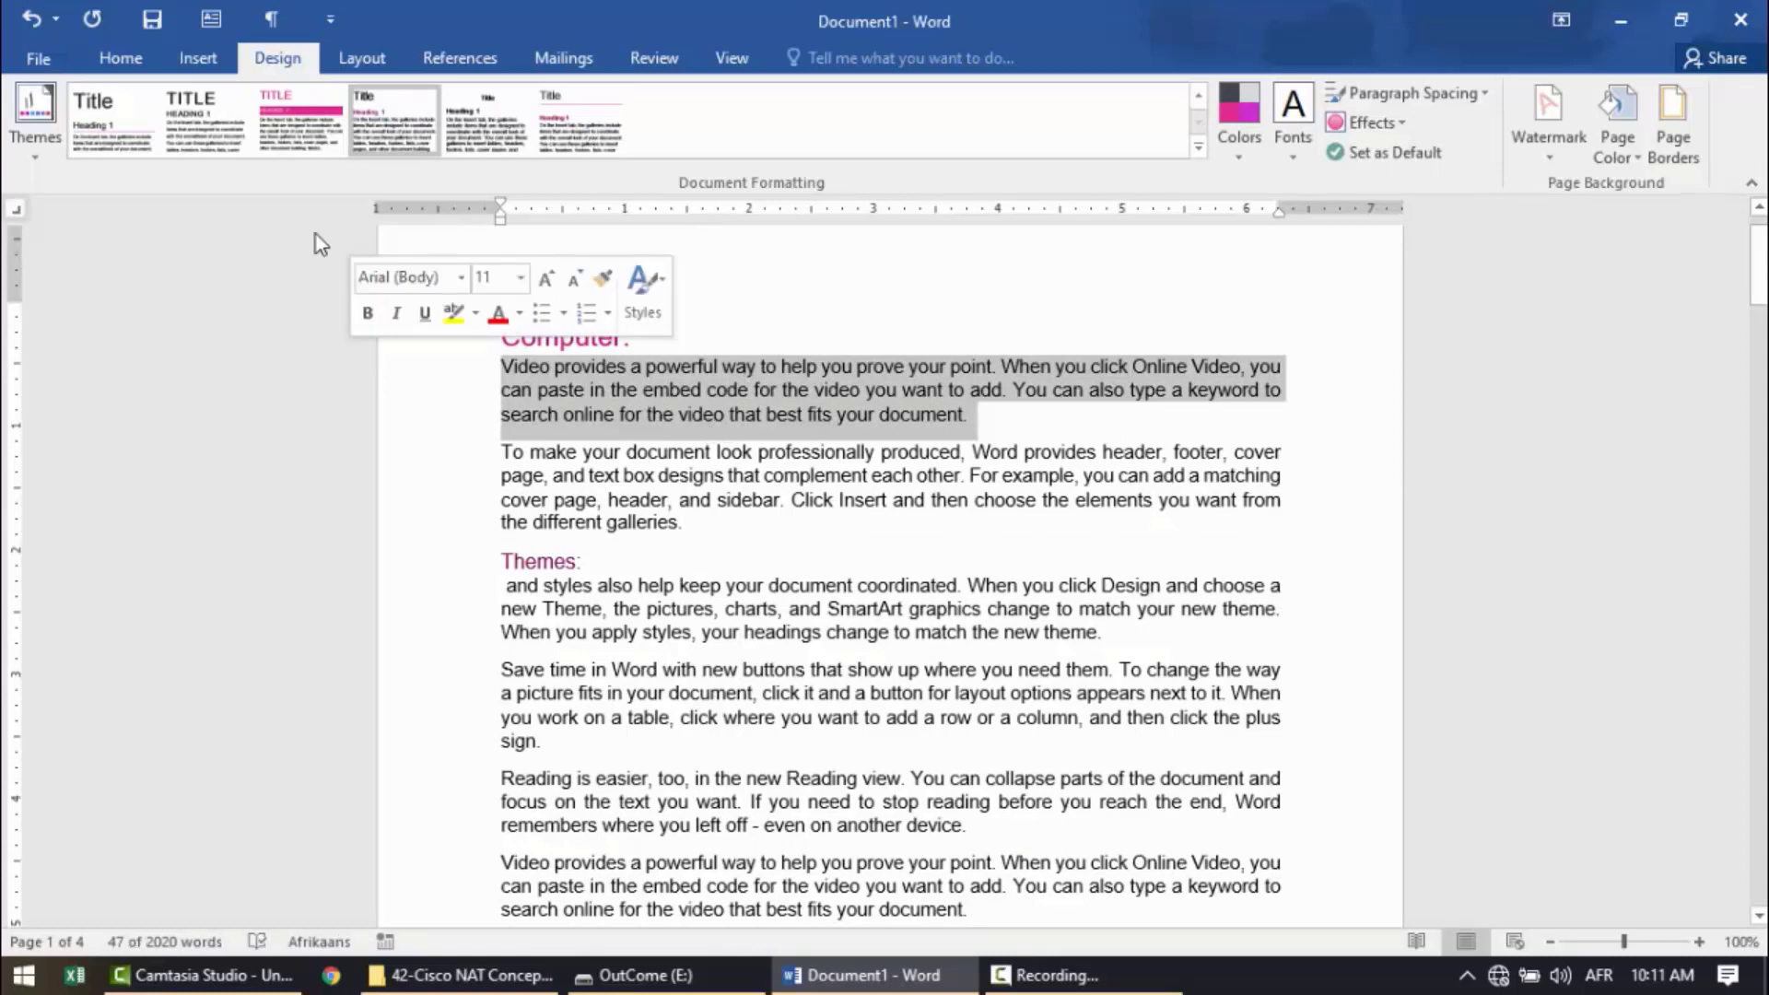
left_click(125, 66)
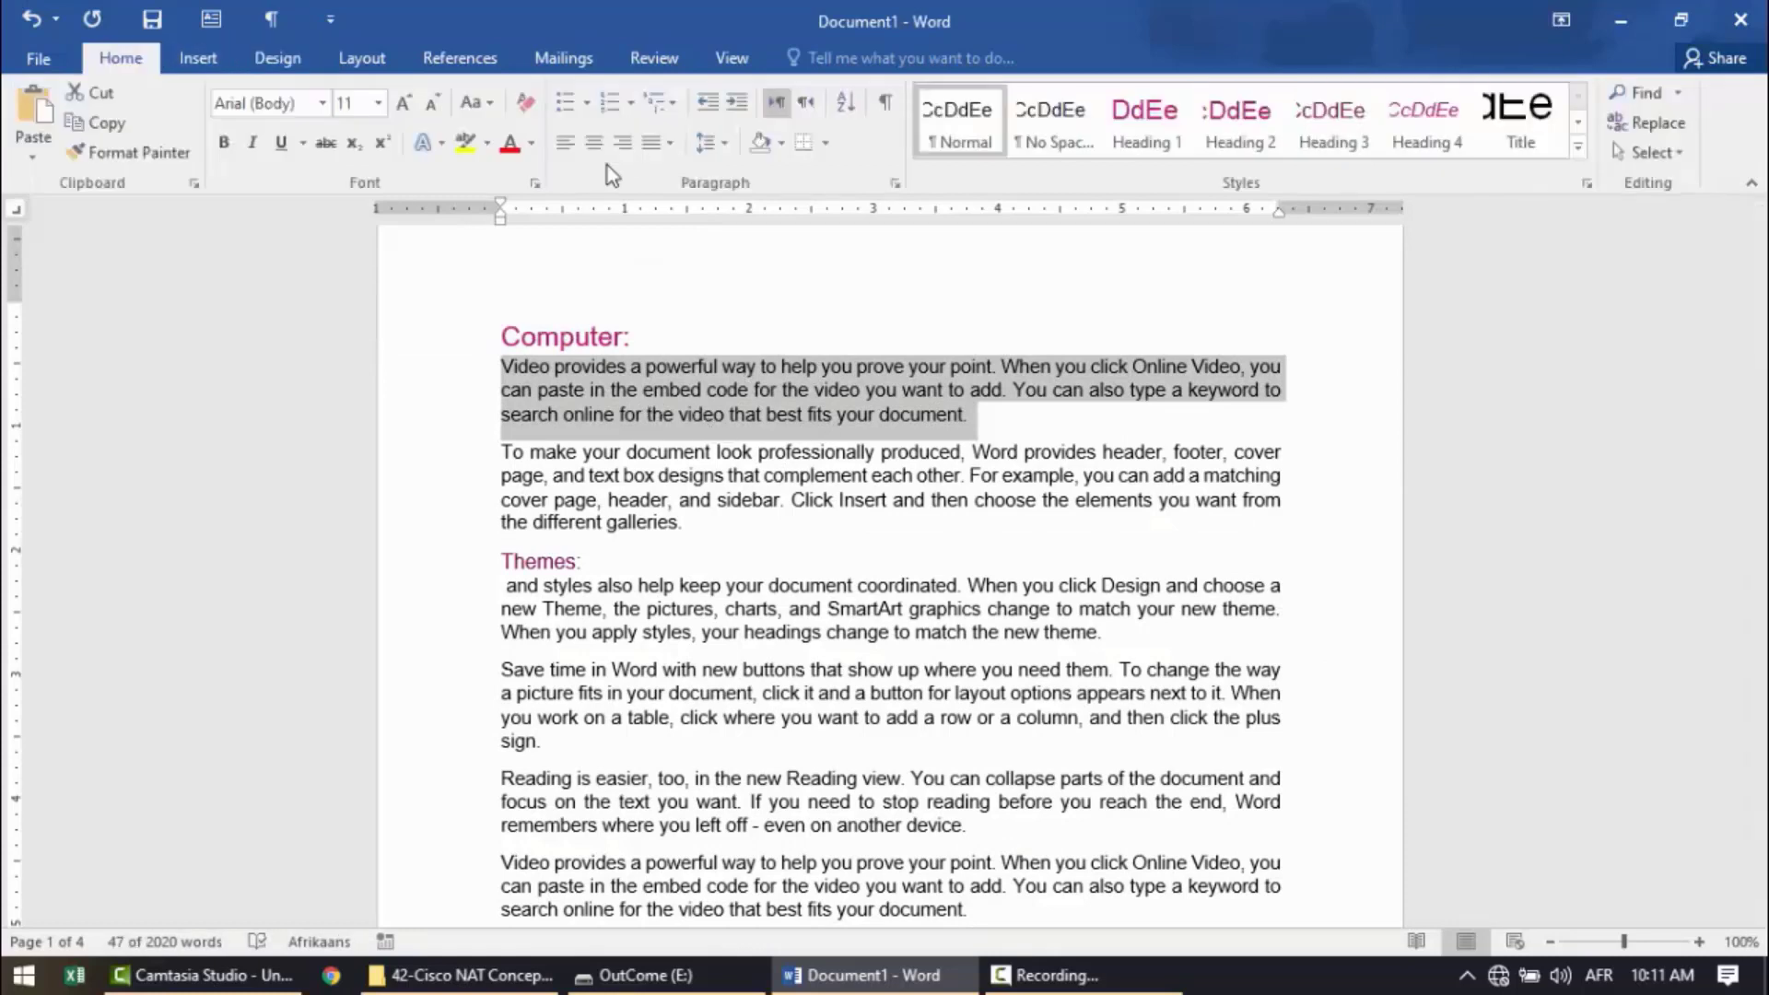
left_click(325, 115)
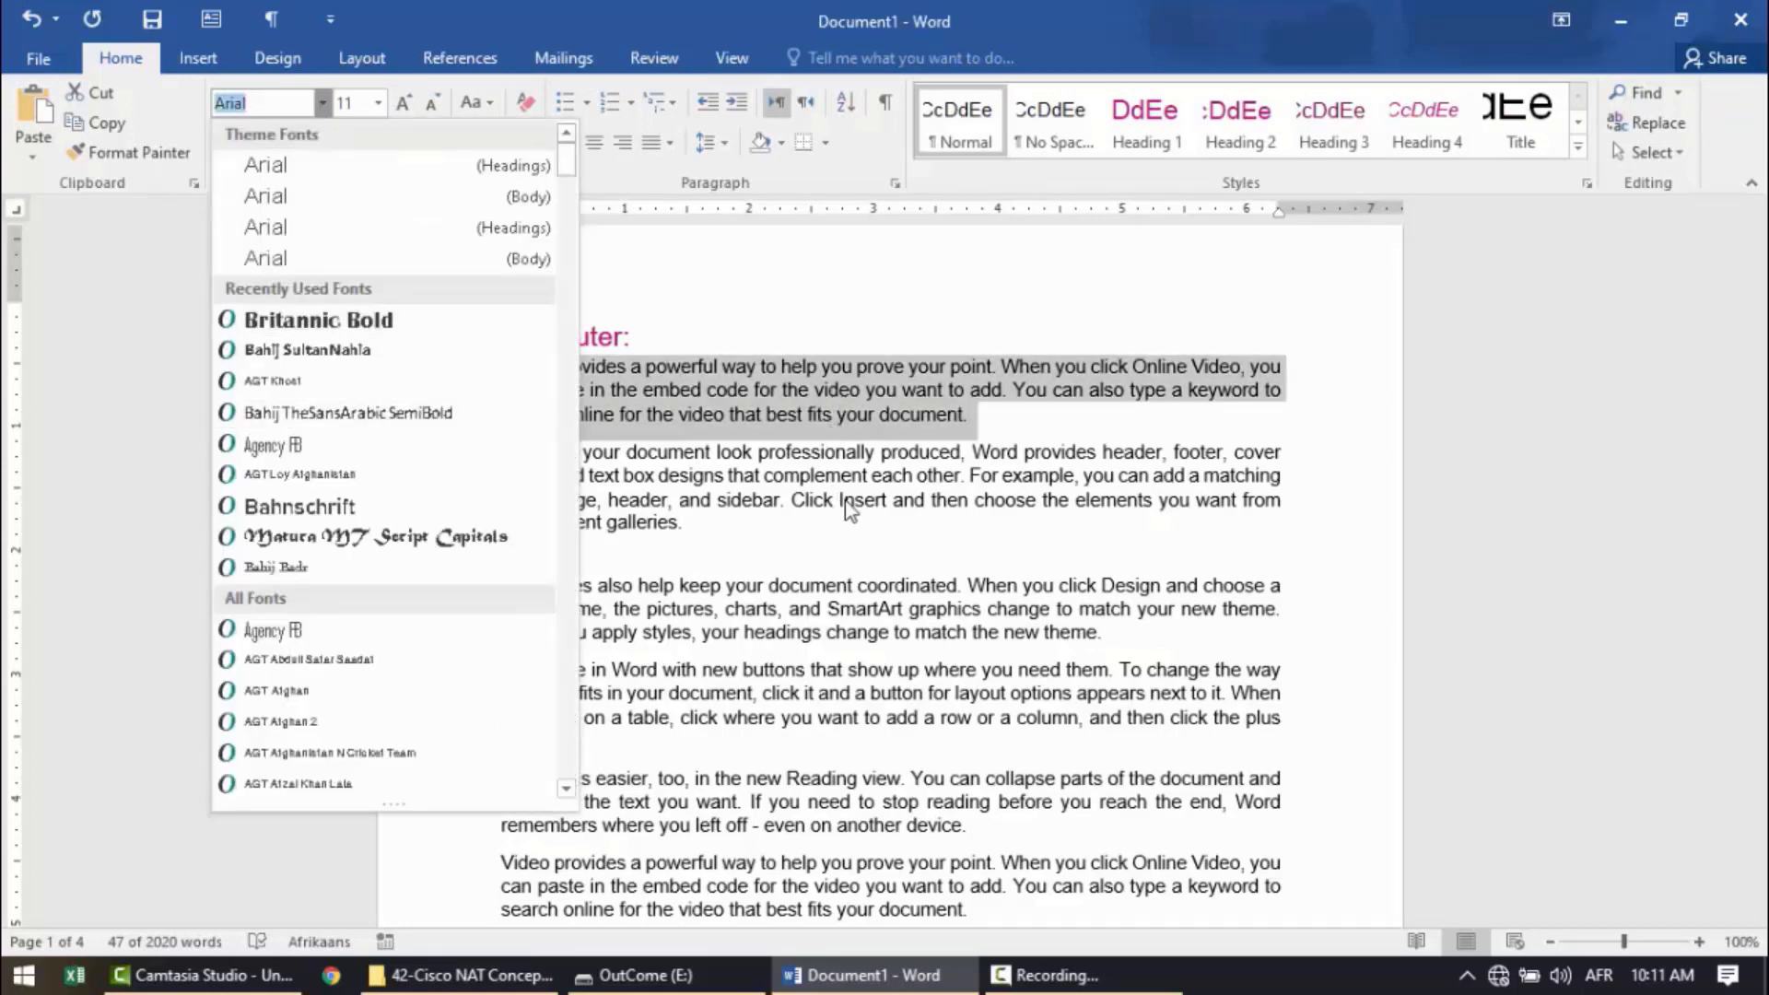
left_click(844, 502)
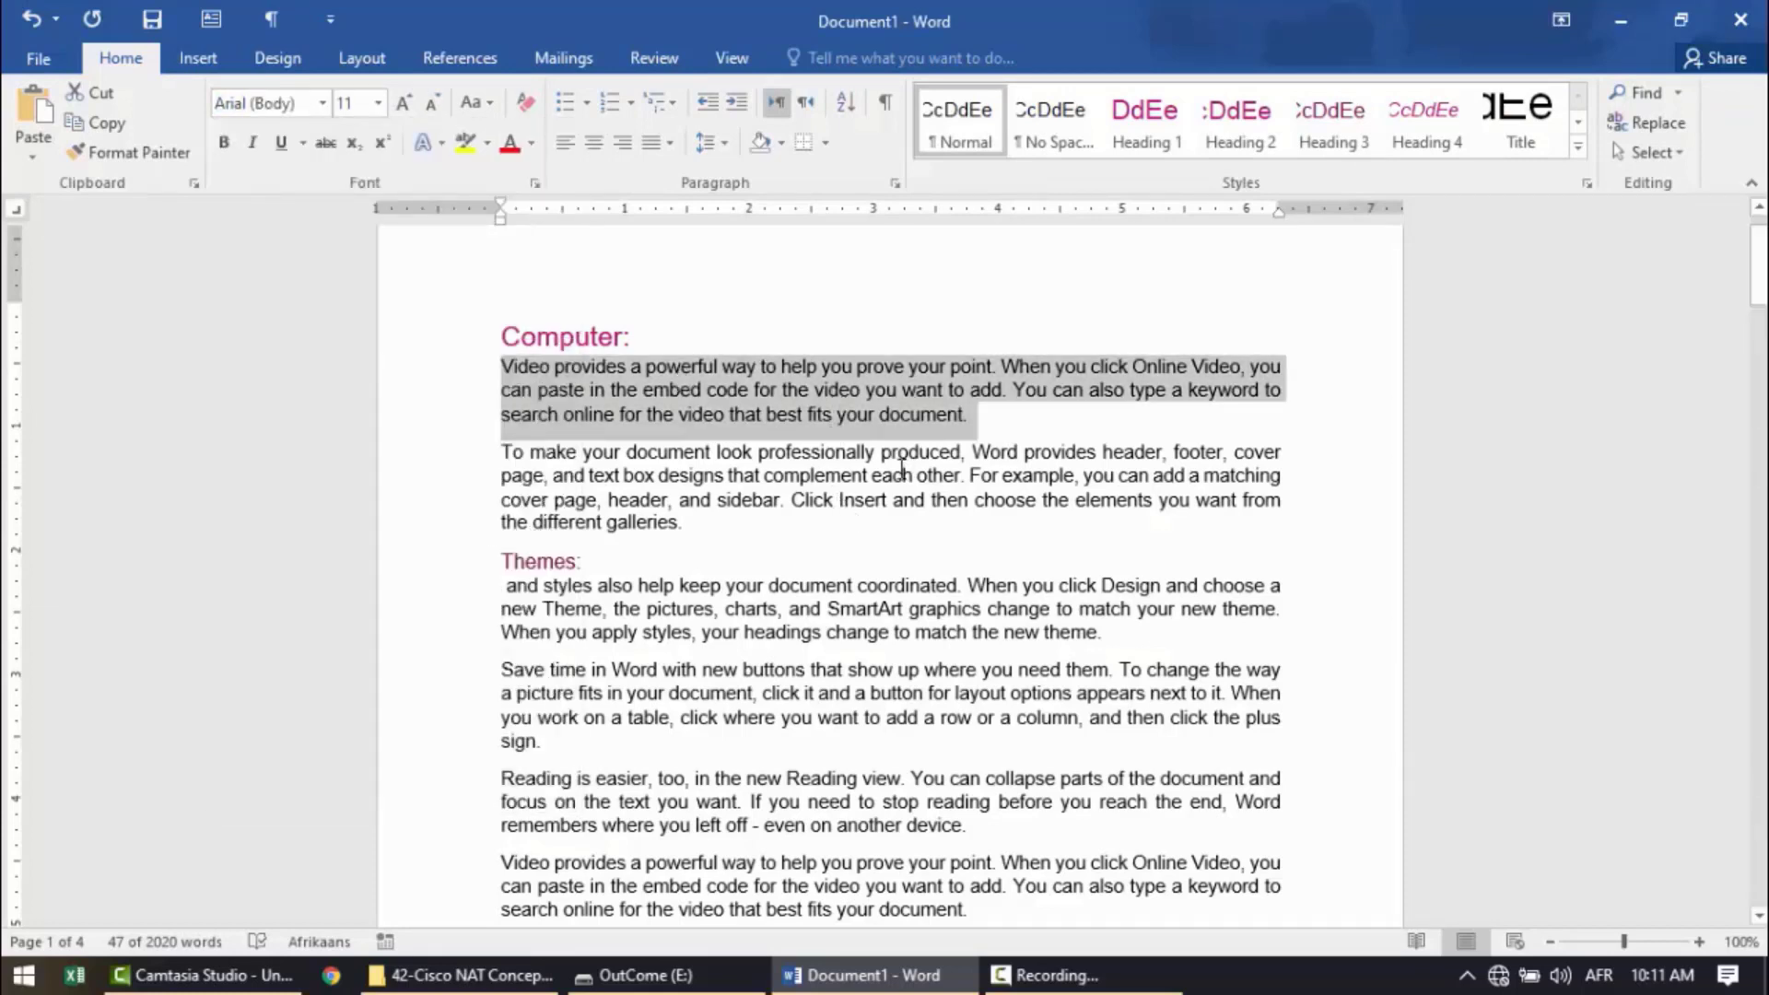
left_click(852, 398)
Review the theme font sets and the Theme Fonts description, including the current heading and body fonts
left_click(278, 57)
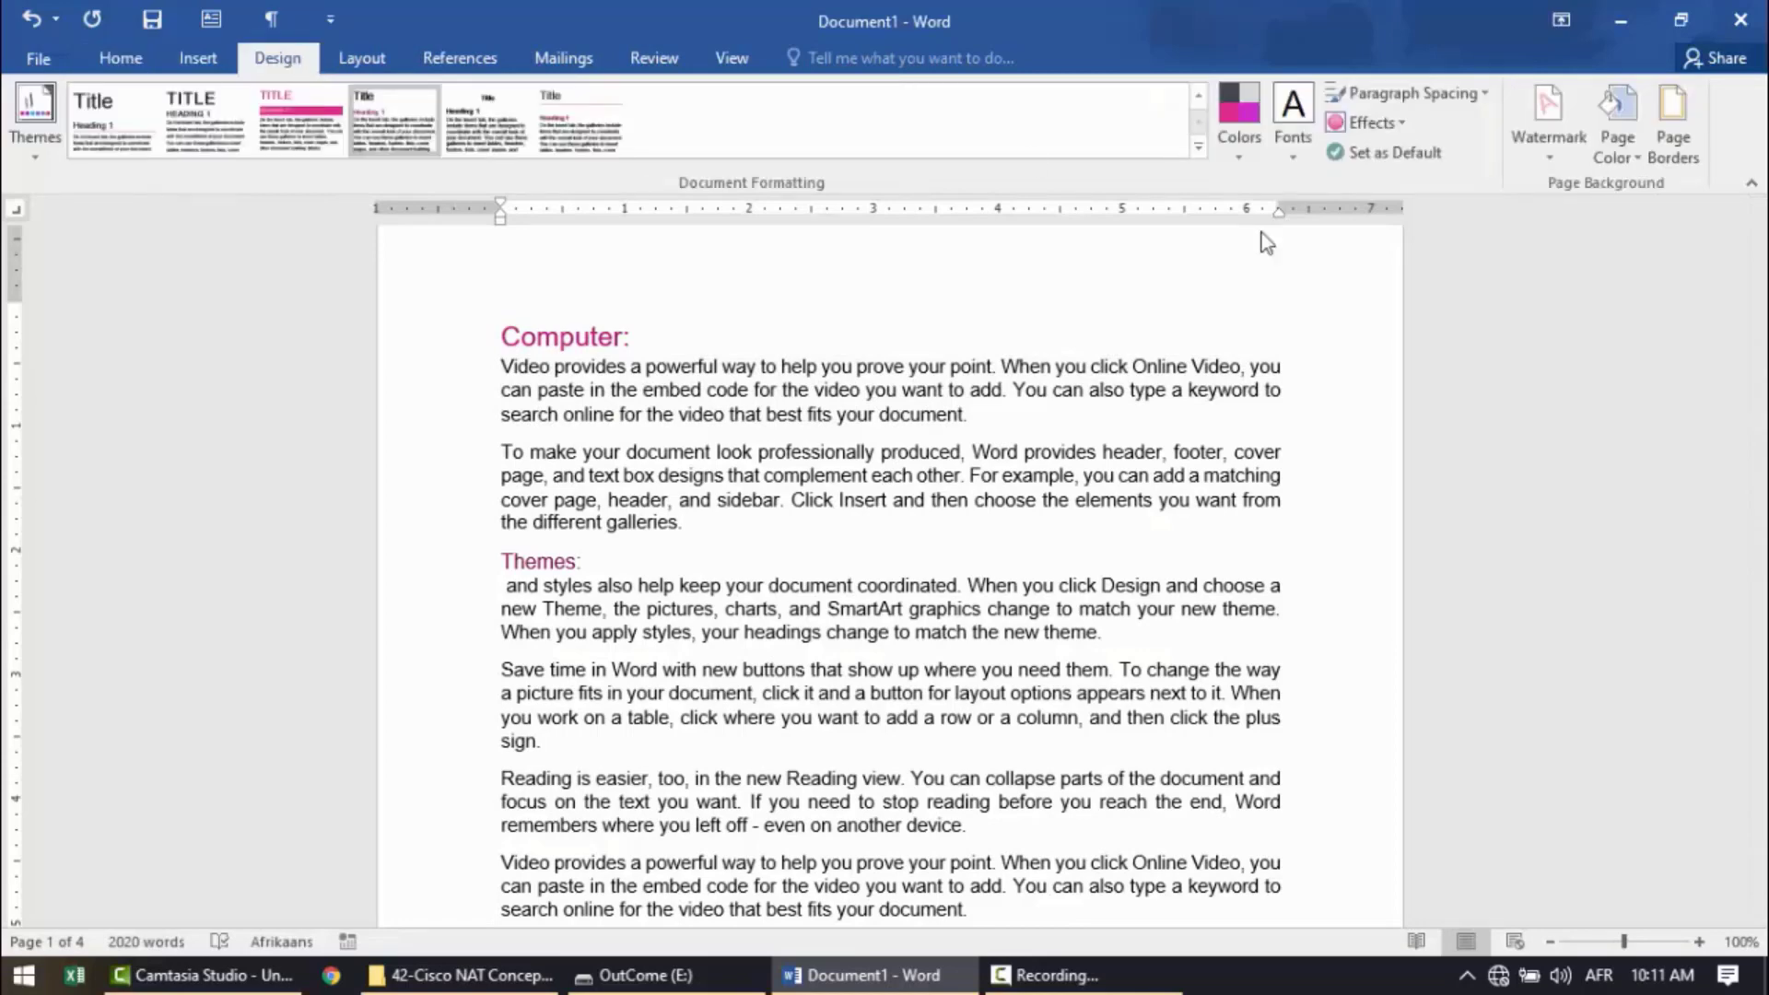
left_click(1288, 152)
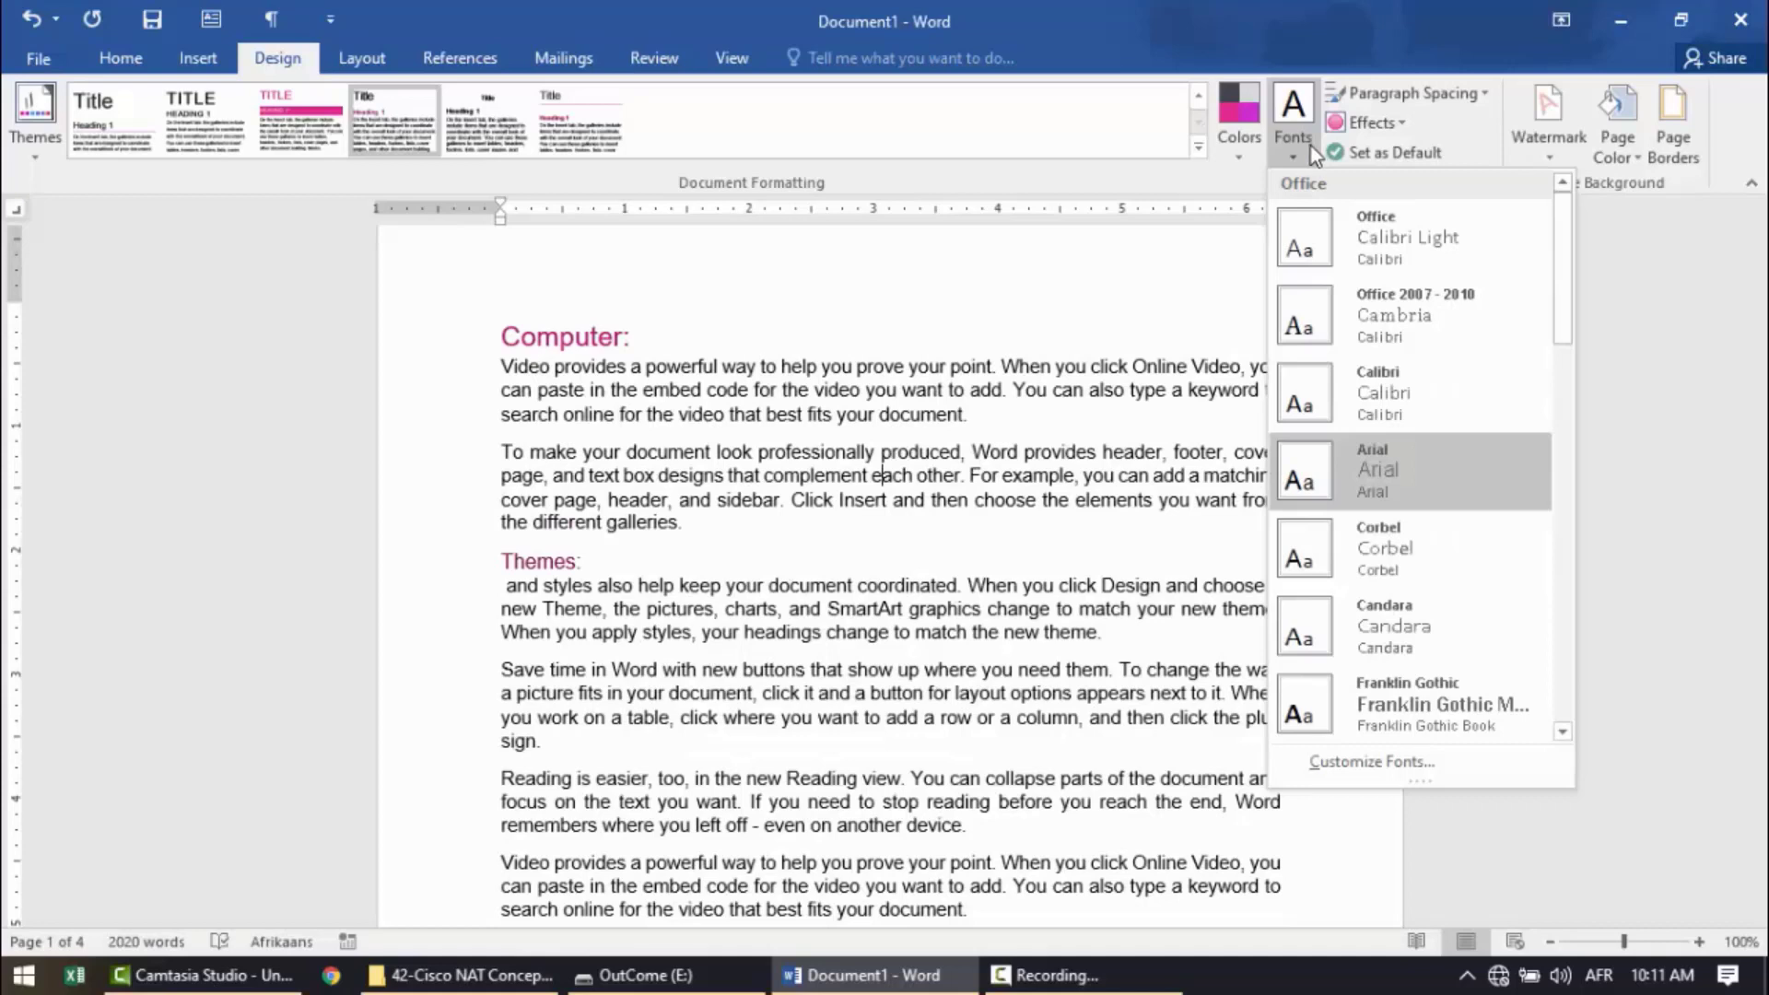
left_click(1284, 129)
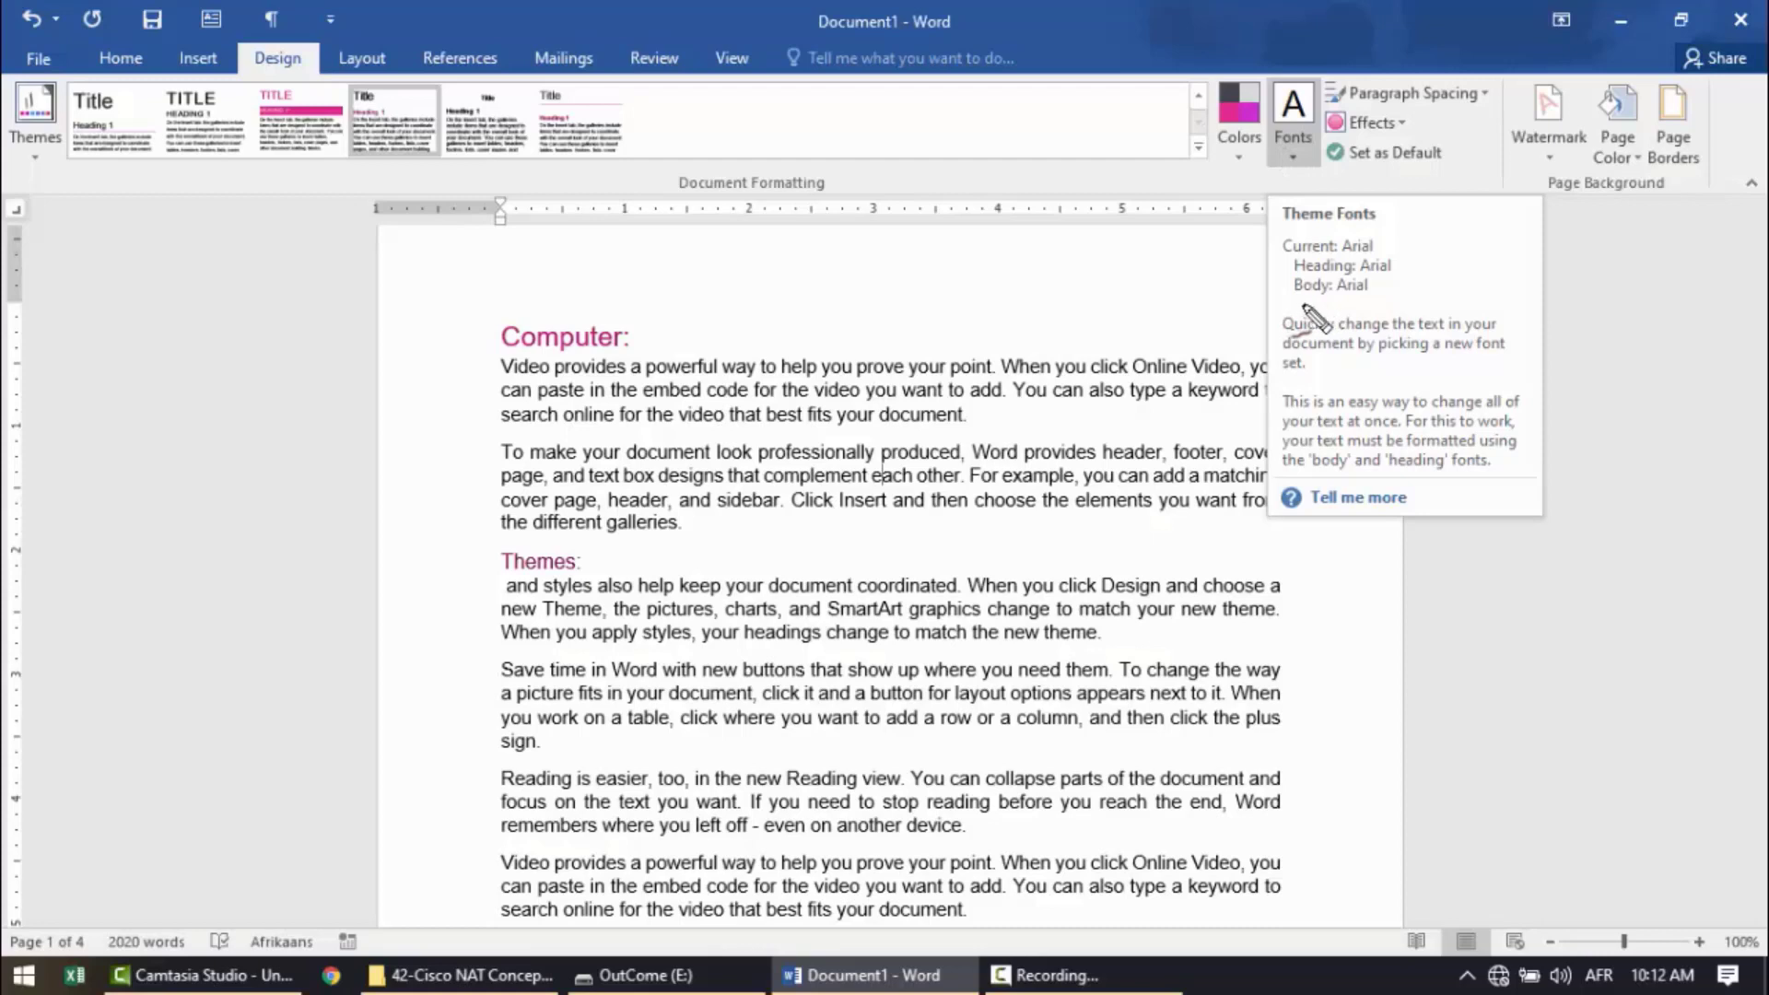
mouse_move(1297, 305)
left_mouse_down()
mouse_move(1370, 305)
mouse_move(1443, 256)
left_mouse_up()
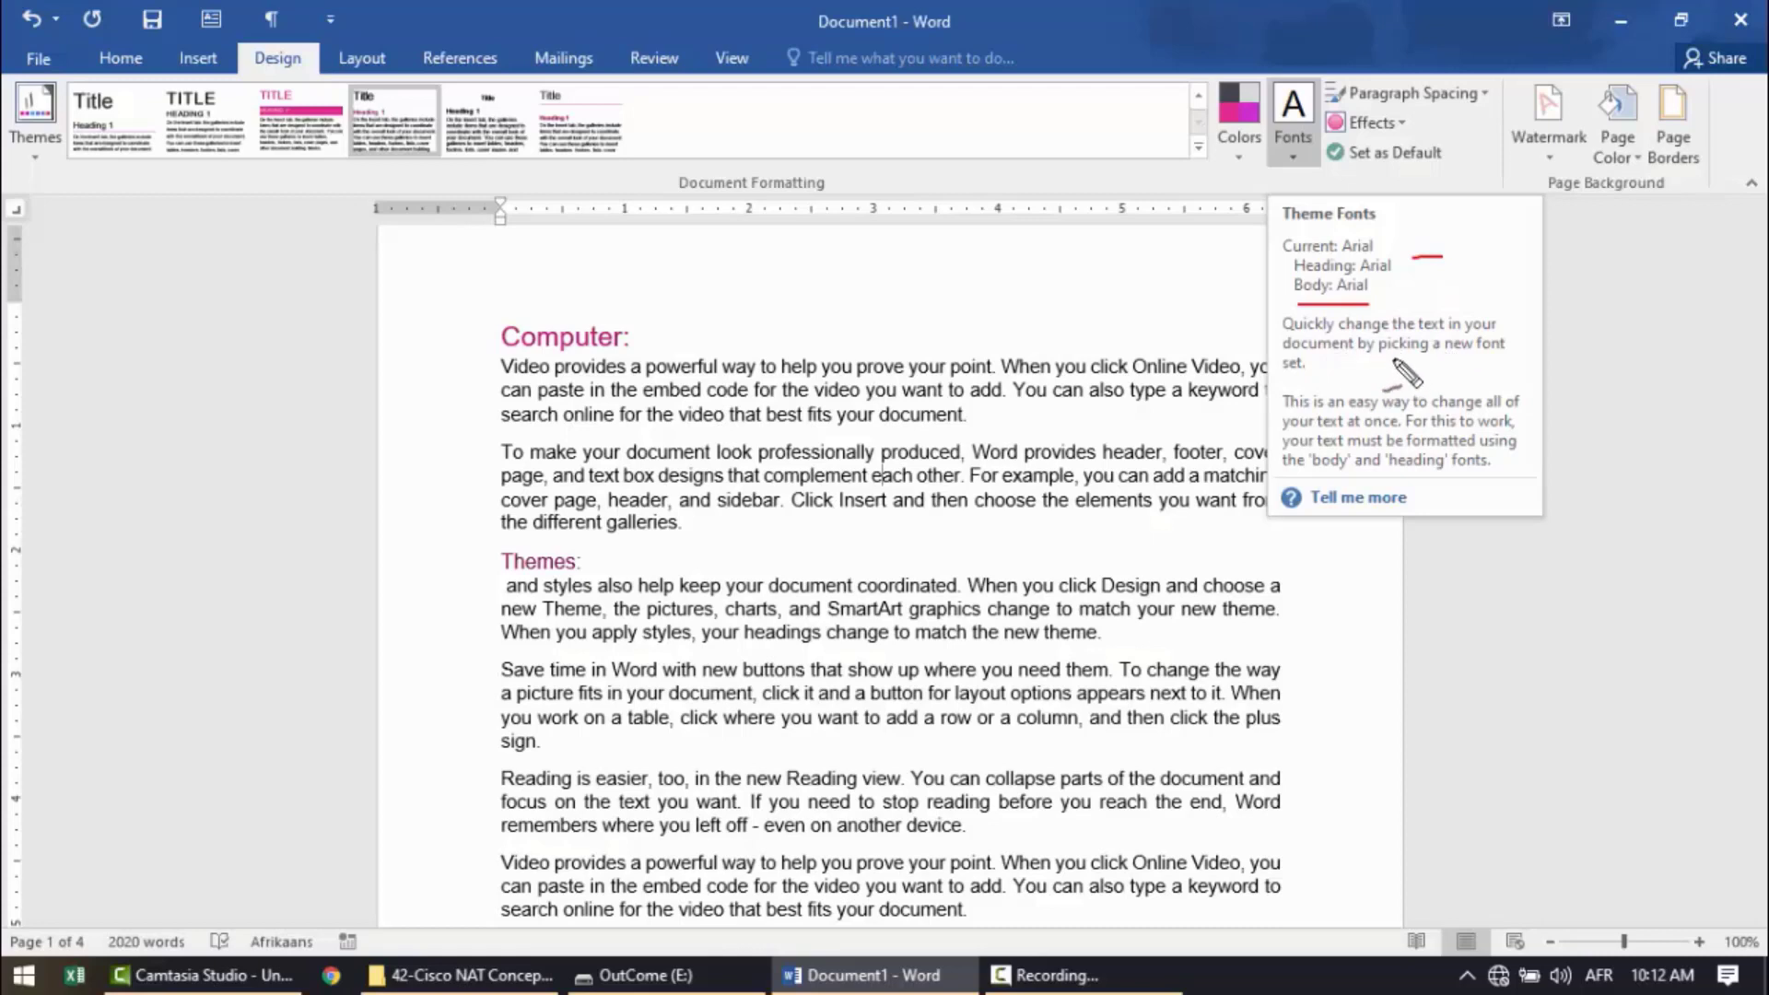
mouse_move(1485, 361)
left_mouse_down()
mouse_move(1505, 339)
mouse_move(1490, 293)
left_mouse_up()
left_click_drag(1226, 193, 1281, 158)
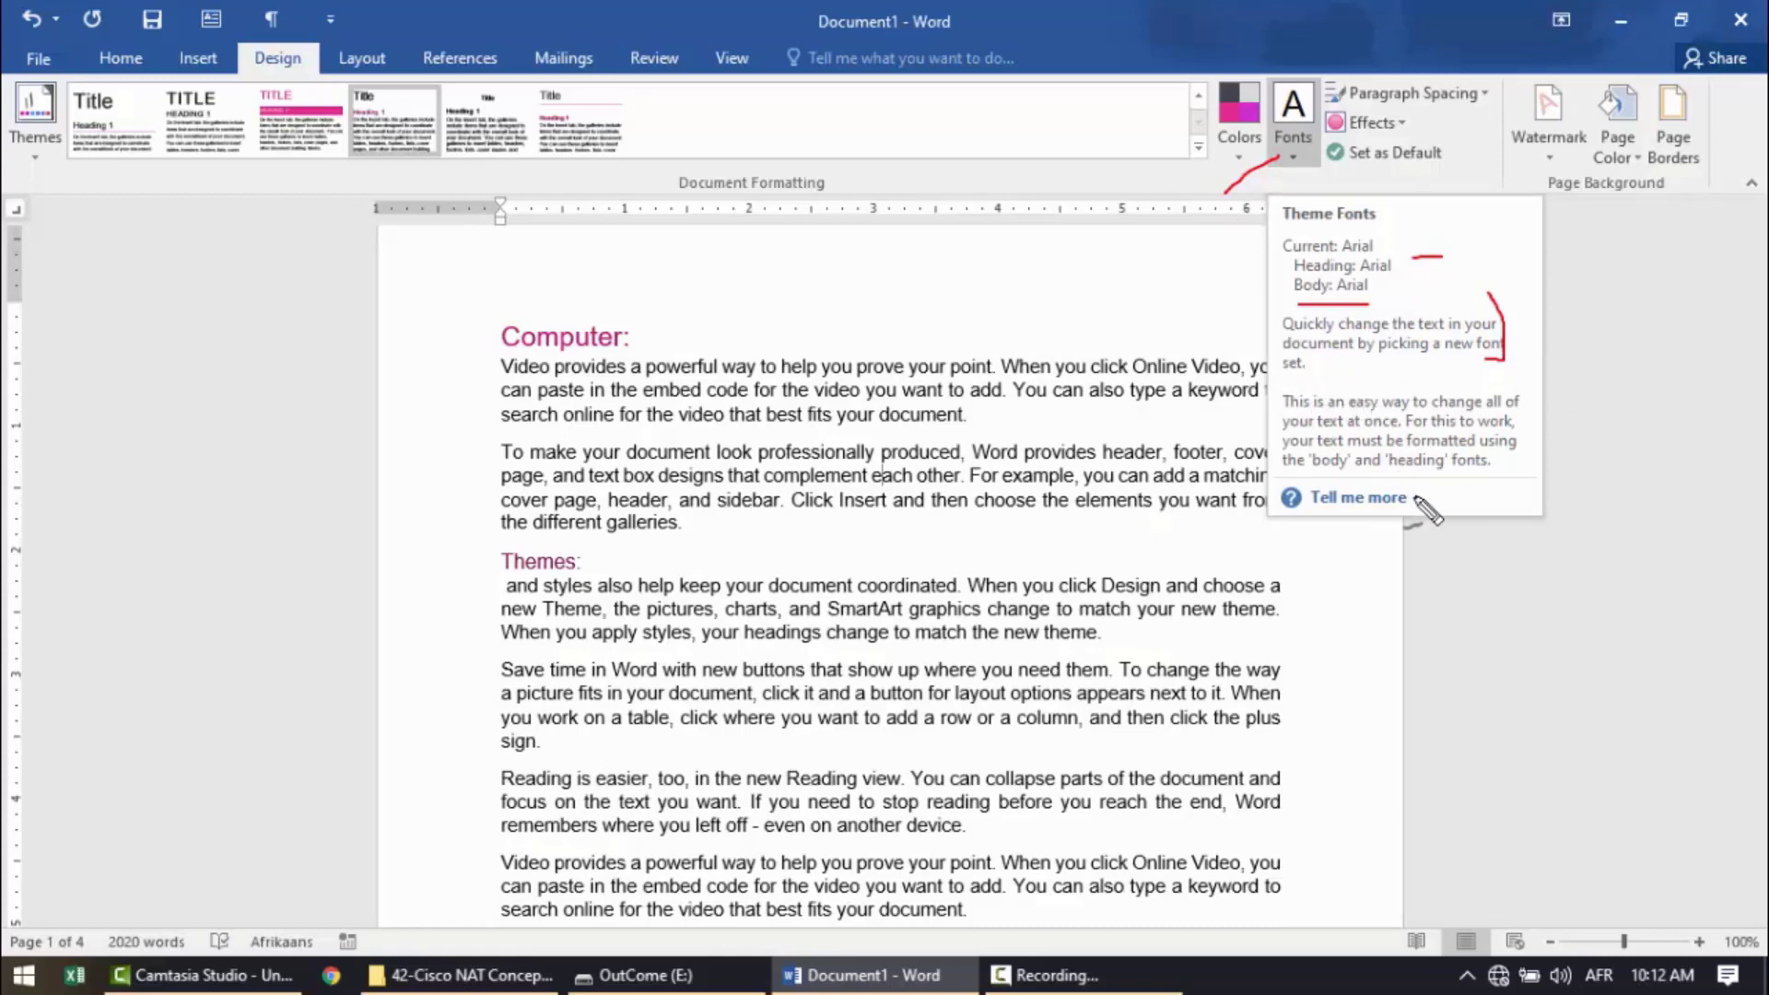
mouse_move(1329, 387)
left_mouse_down()
mouse_move(1265, 422)
mouse_move(1323, 466)
mouse_move(1520, 428)
mouse_move(1340, 381)
left_mouse_up()
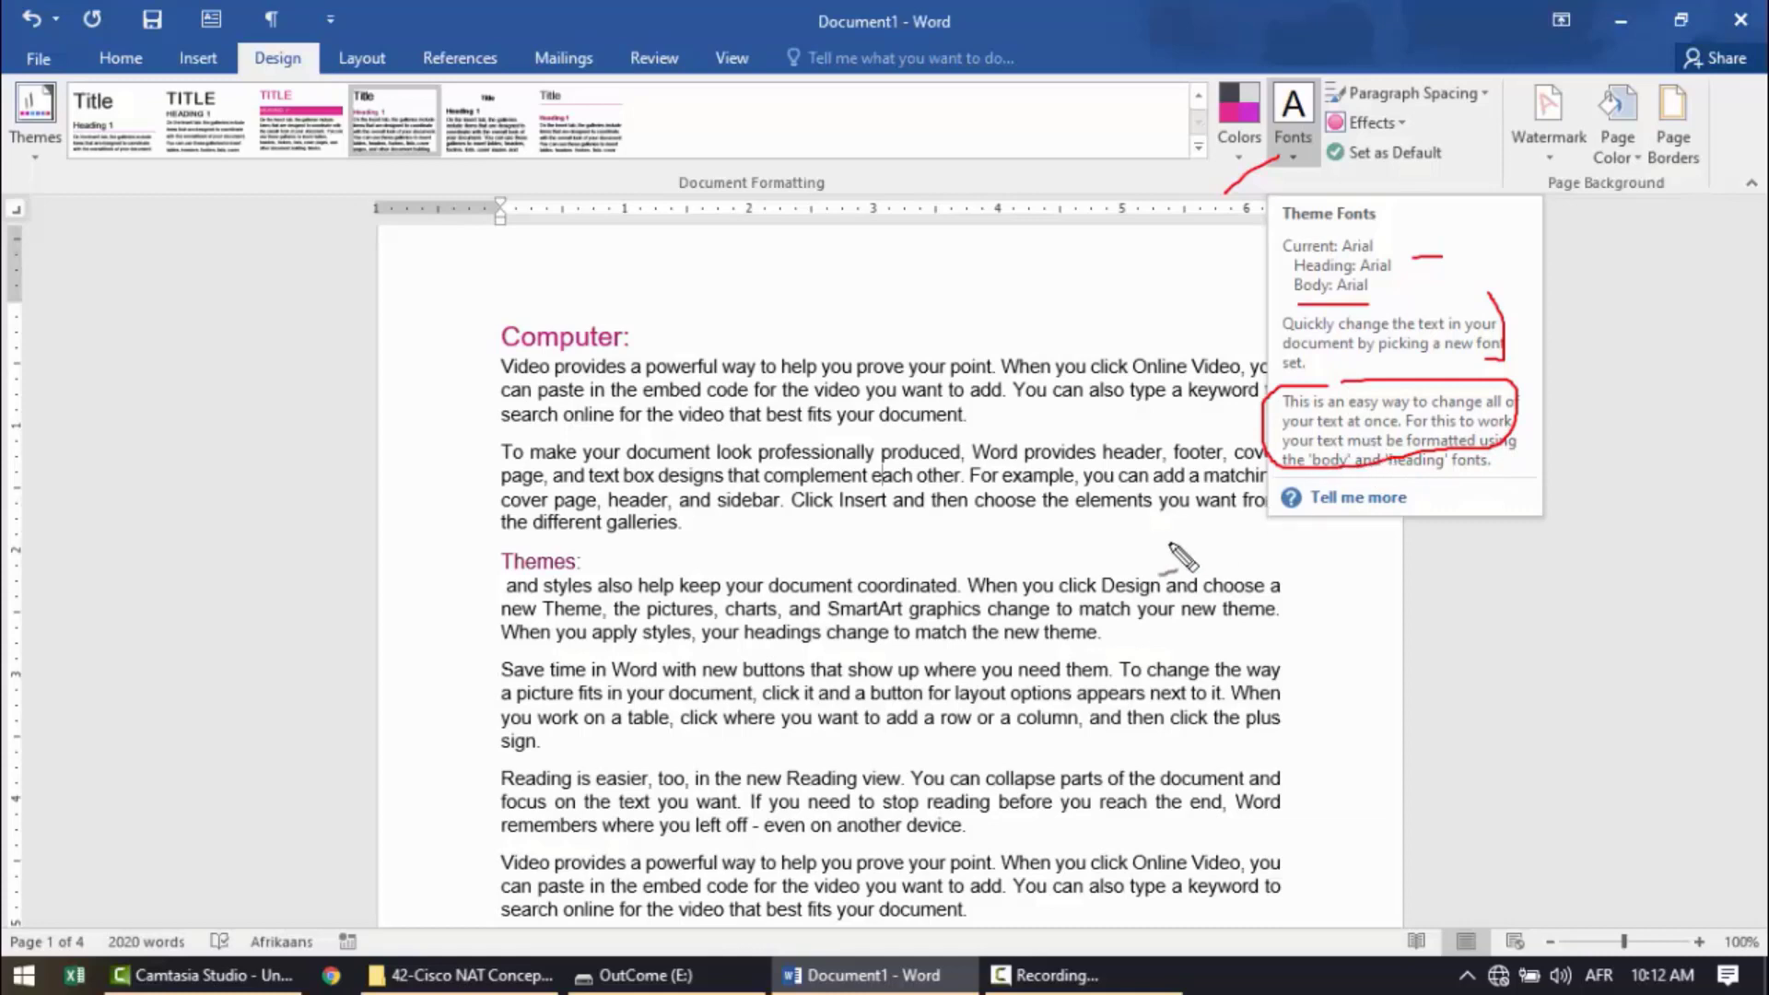
key("Escape")
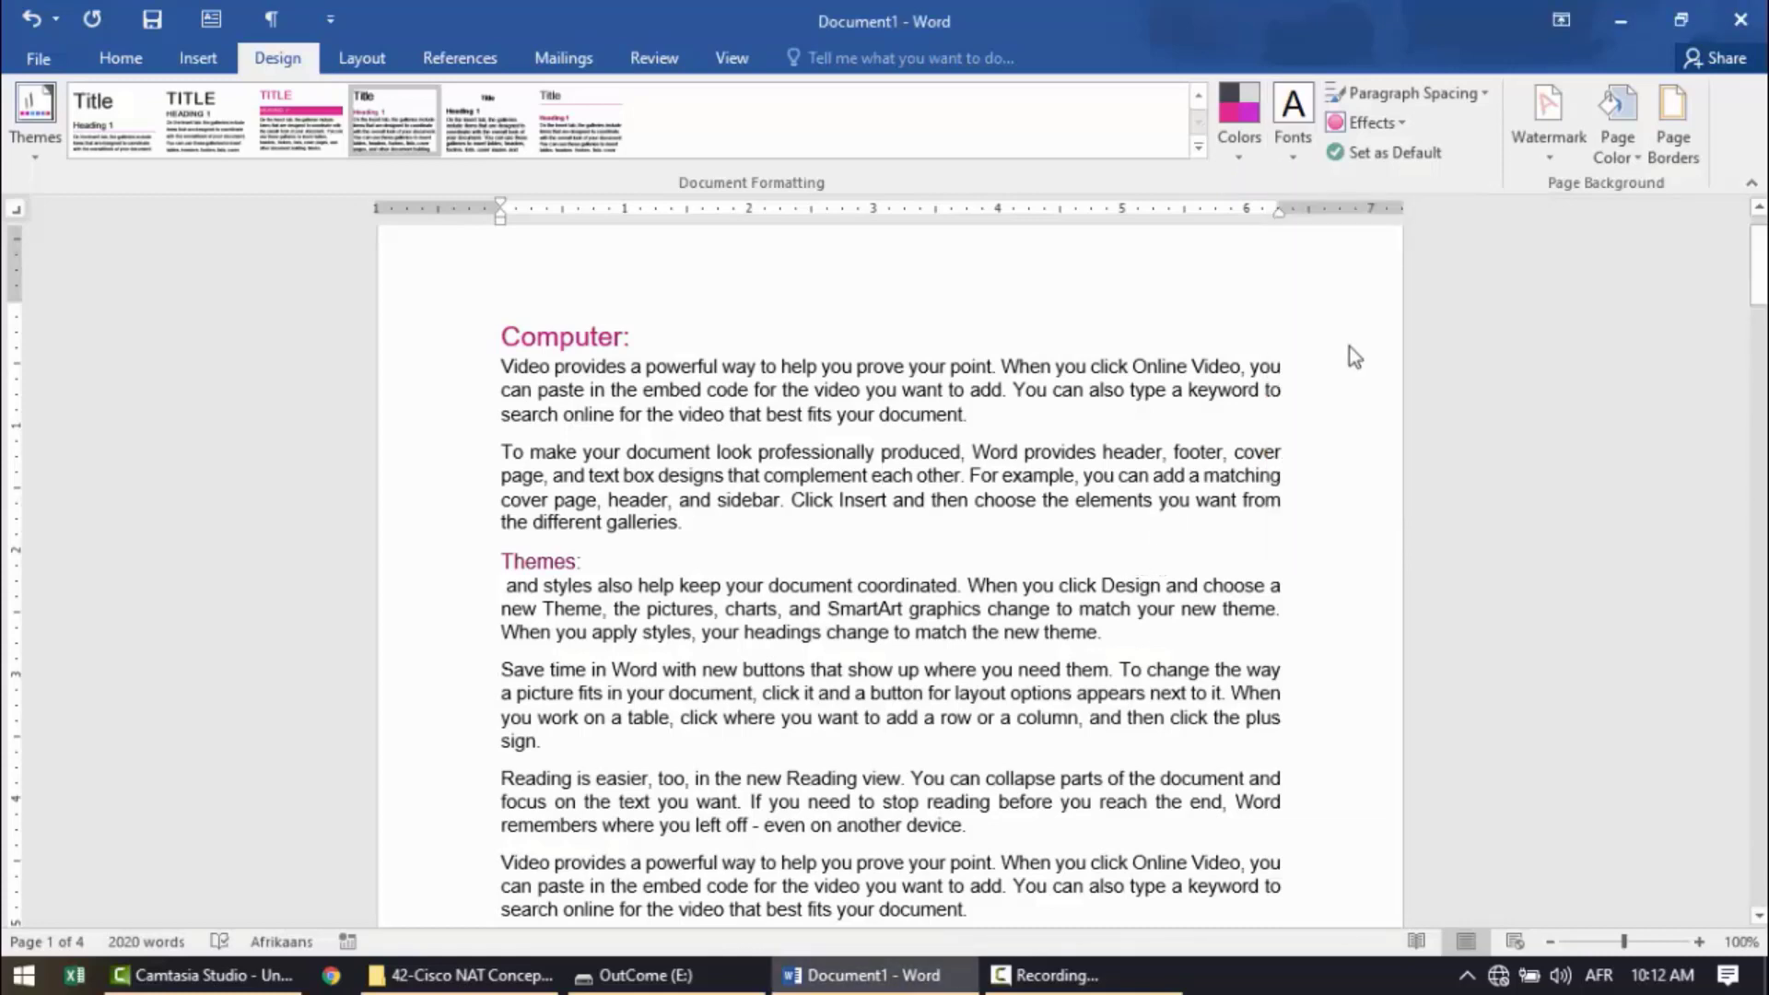
Preview the Compact paragraph spacing on the document and examine its before, after and line spacing values
left_click(1485, 95)
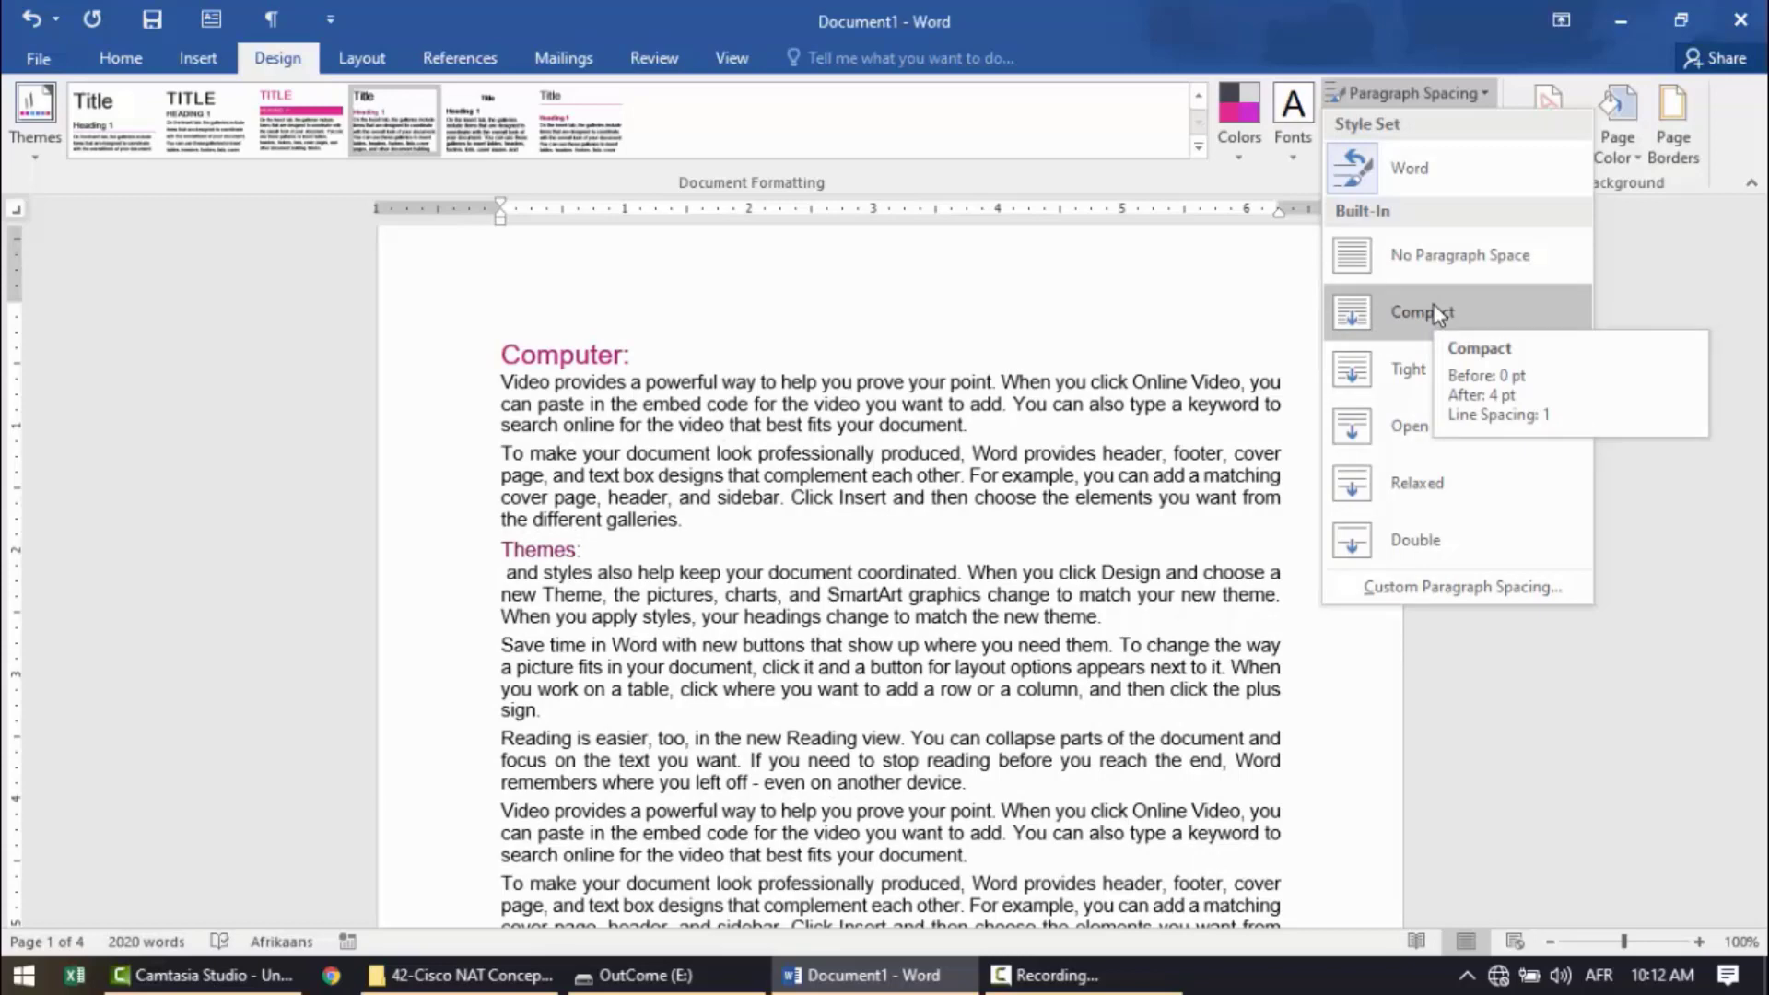
key("ctrl+shift+d")
mouse_move(1580, 379)
left_mouse_down()
mouse_move(1601, 374)
mouse_move(1594, 348)
left_mouse_up()
left_click_drag(1019, 420, 926, 433)
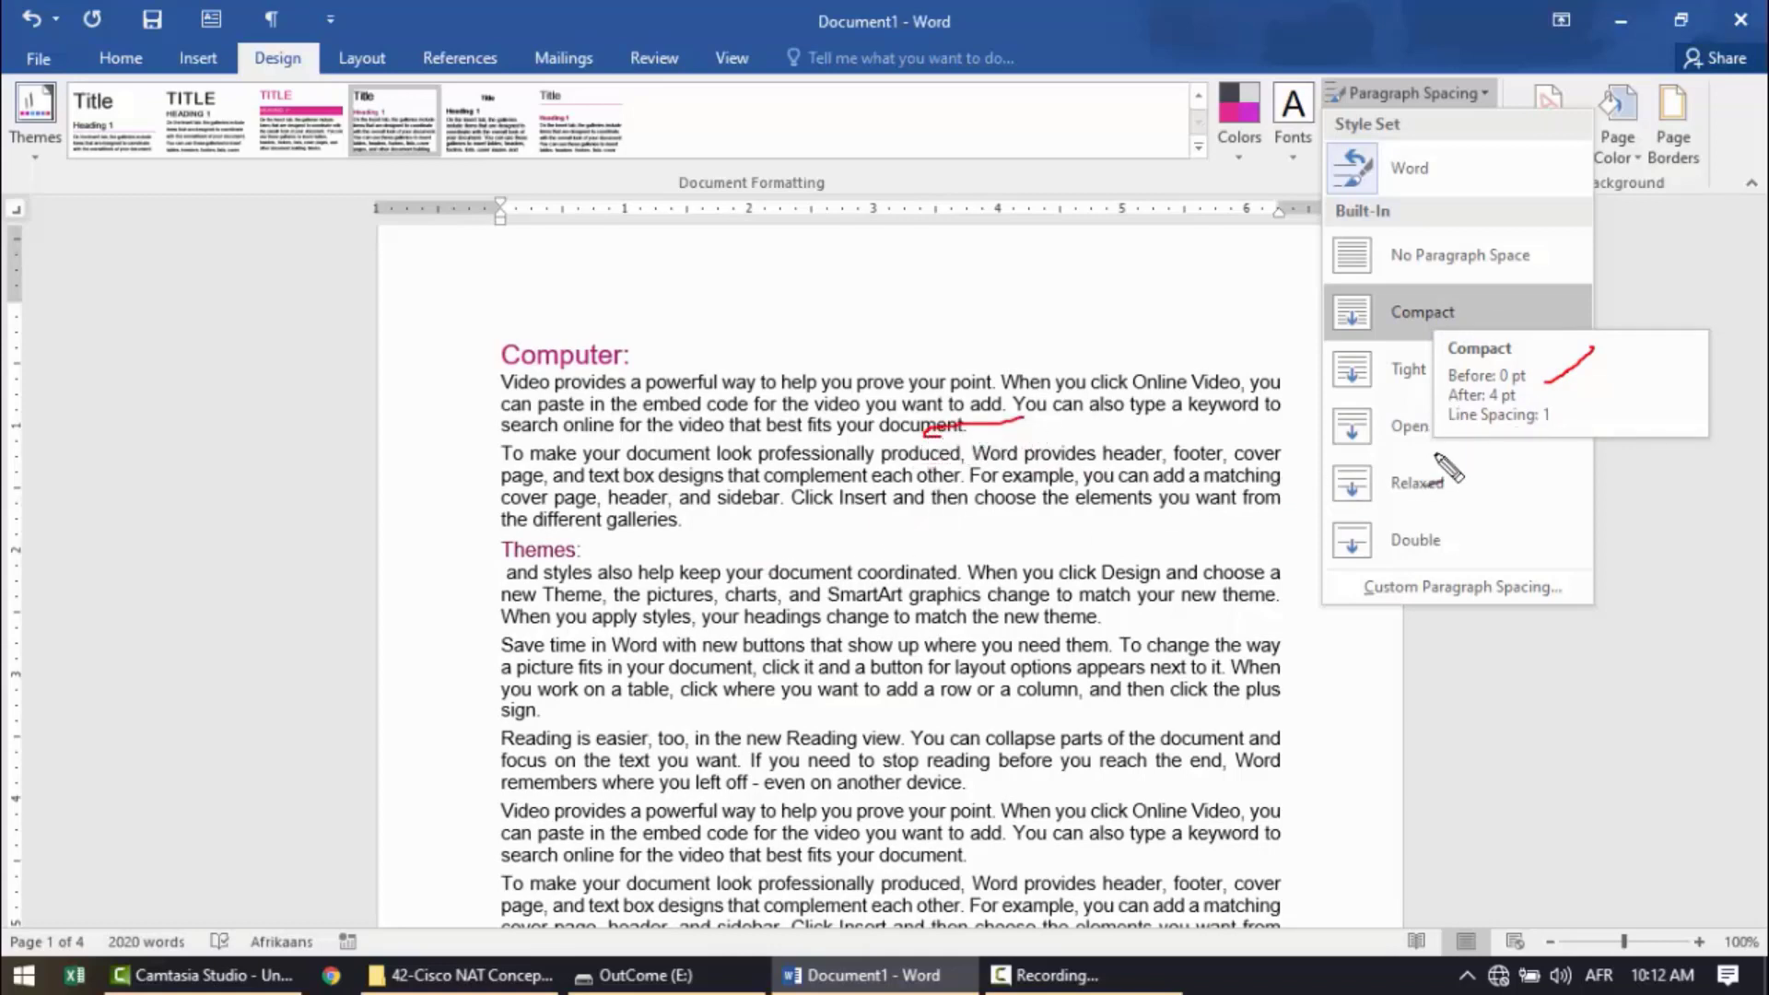
left_click_drag(752, 508, 752, 541)
left_click_drag(1563, 411, 1607, 398)
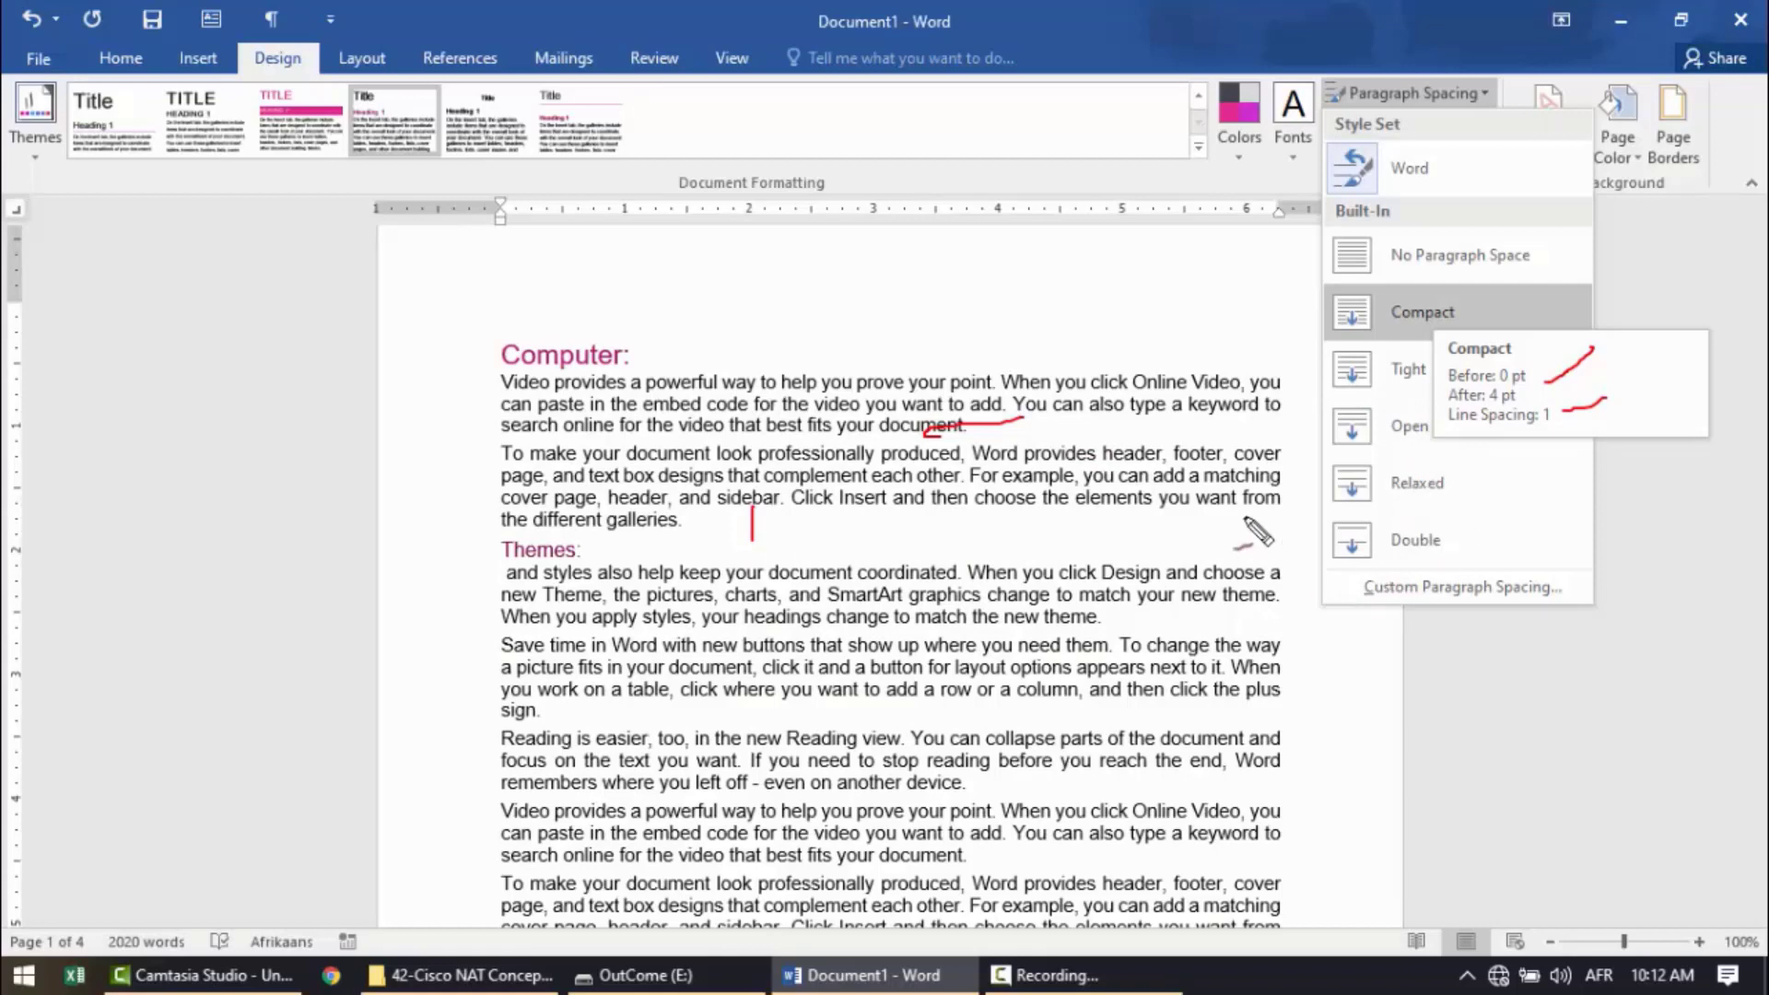
key("Escape")
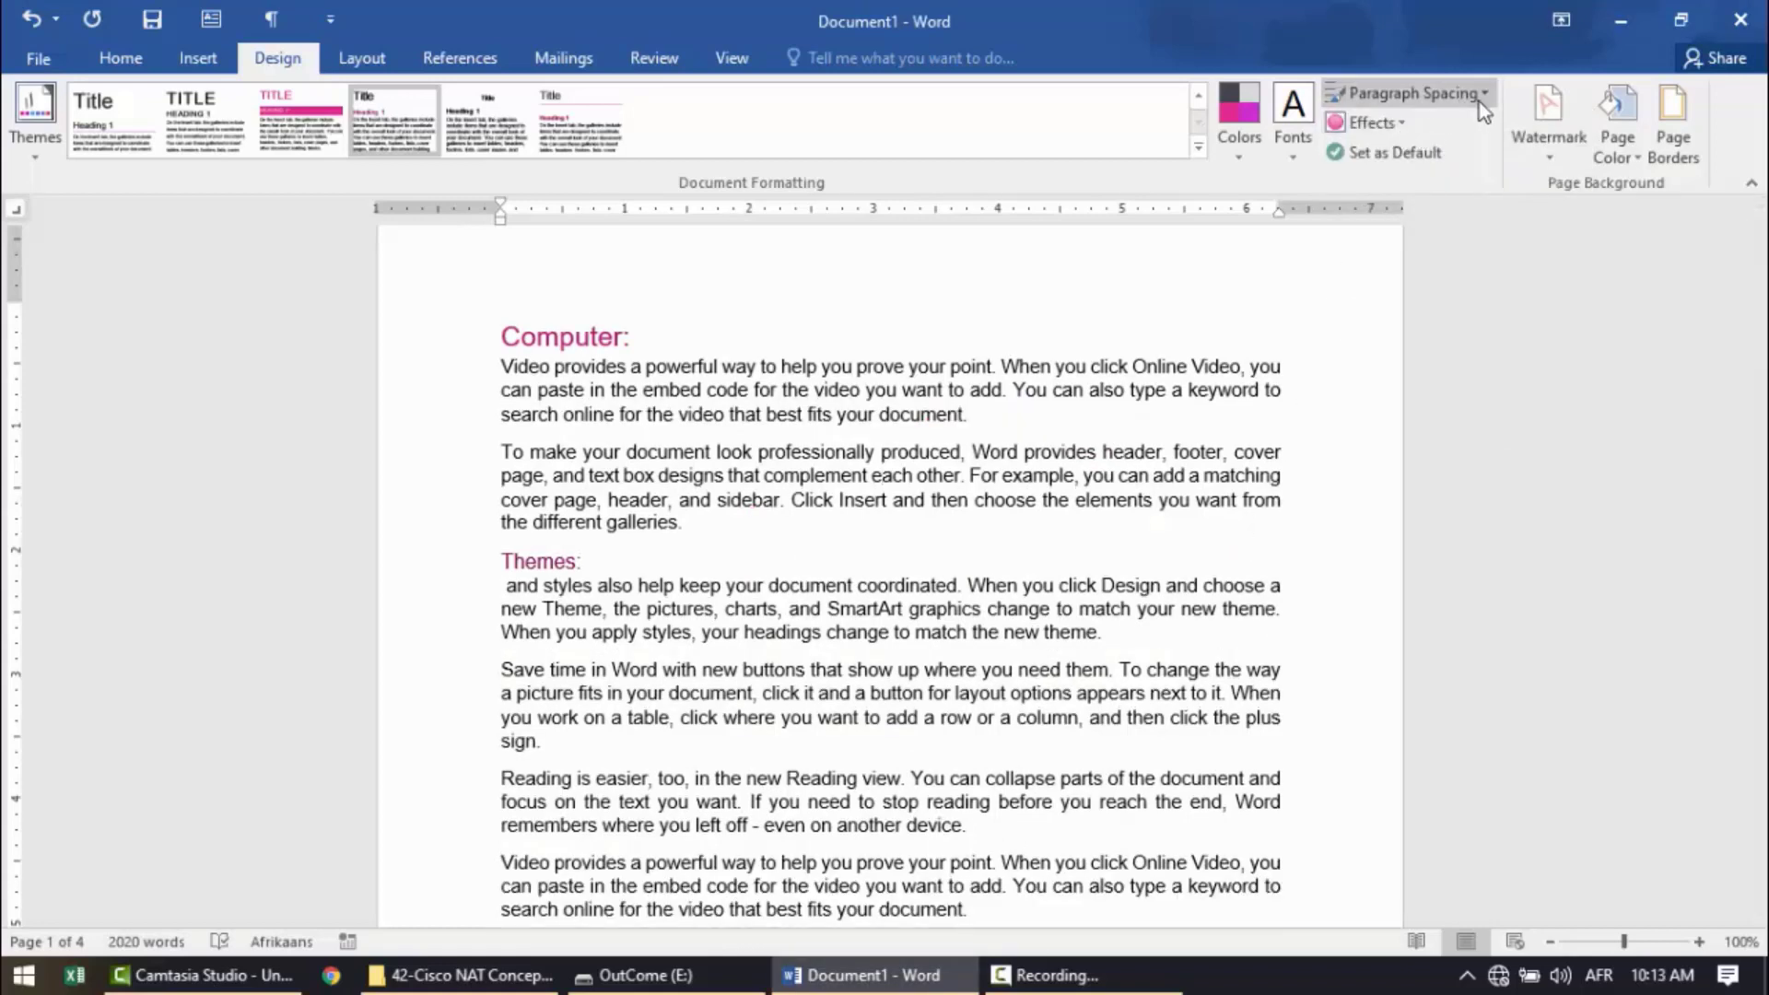
Set the document's paragraph spacing to Tight and look through the available theme effects
left_click(1442, 95)
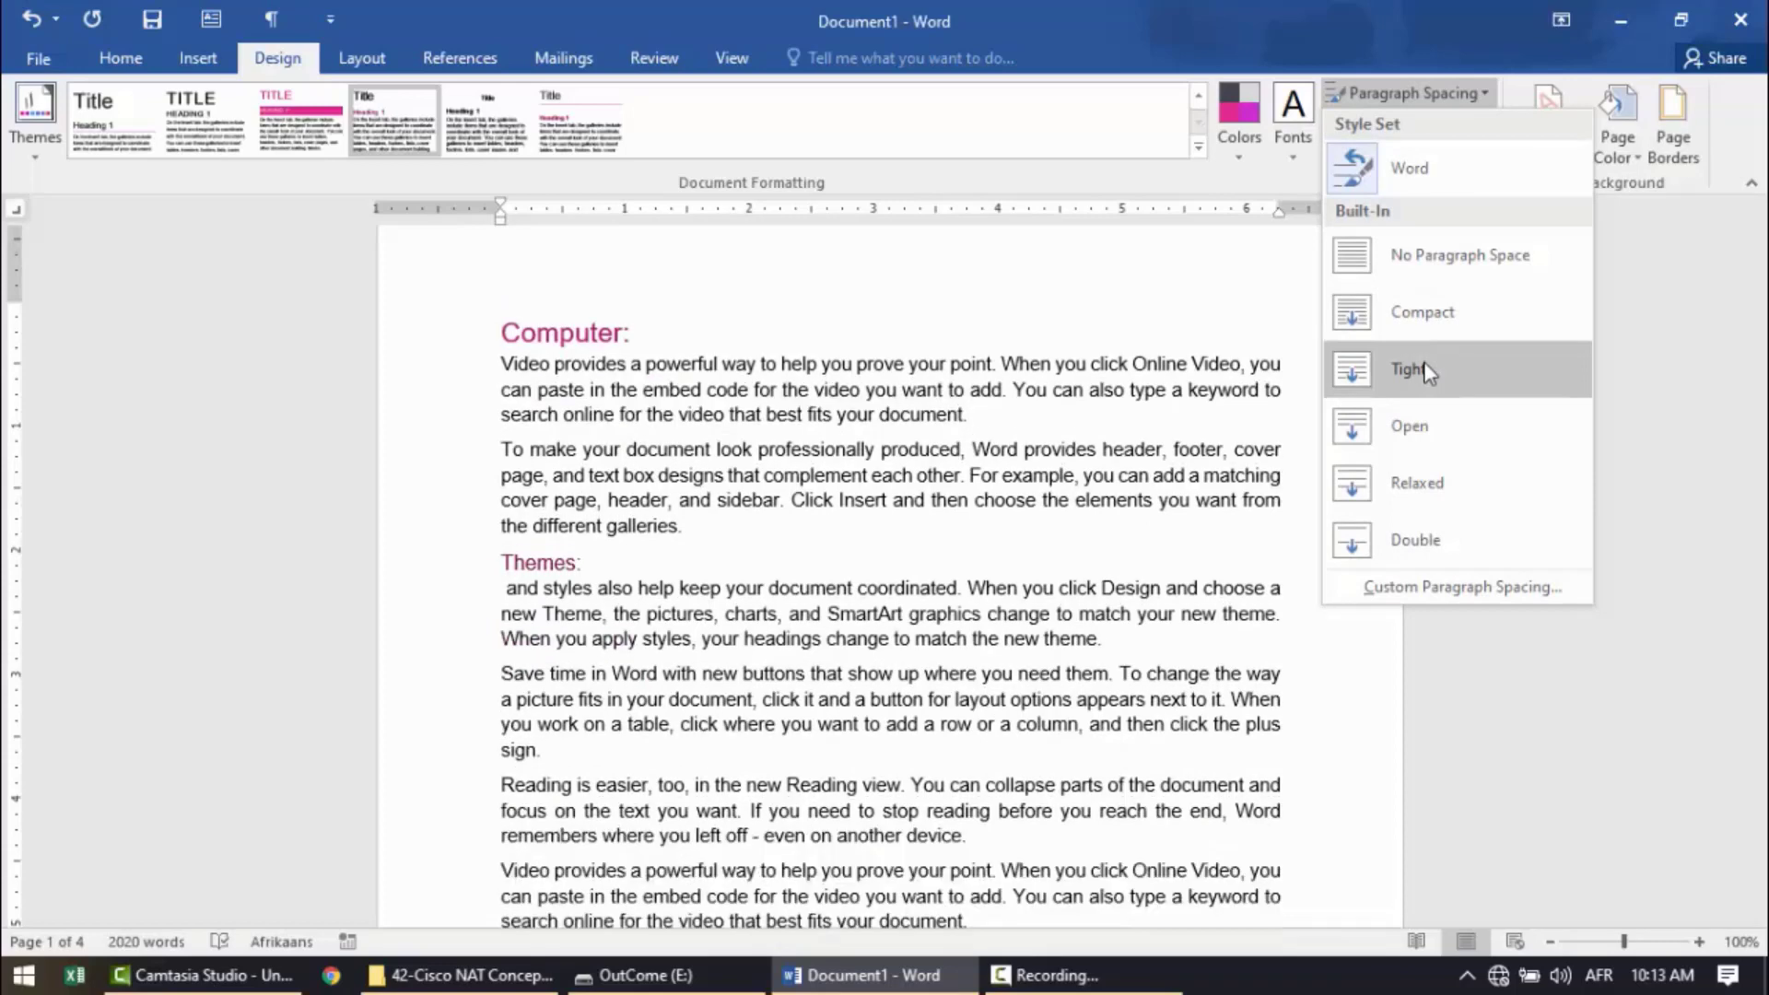
left_click(1427, 372)
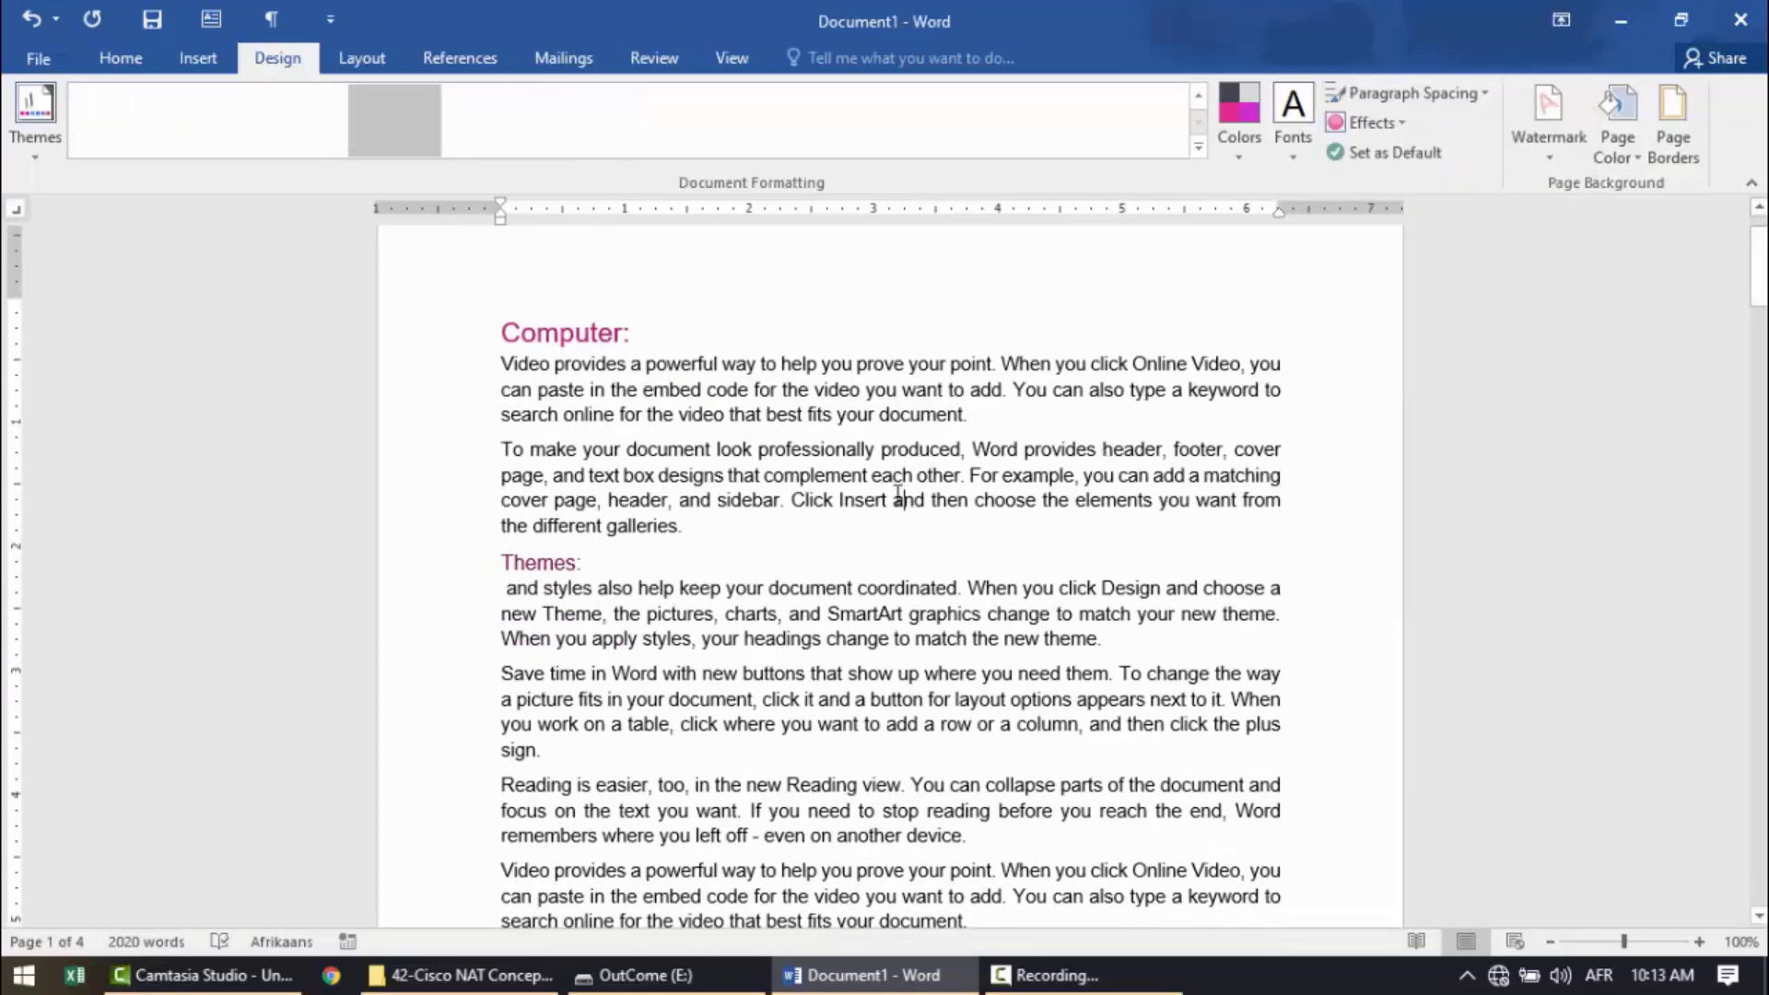
left_click(1412, 130)
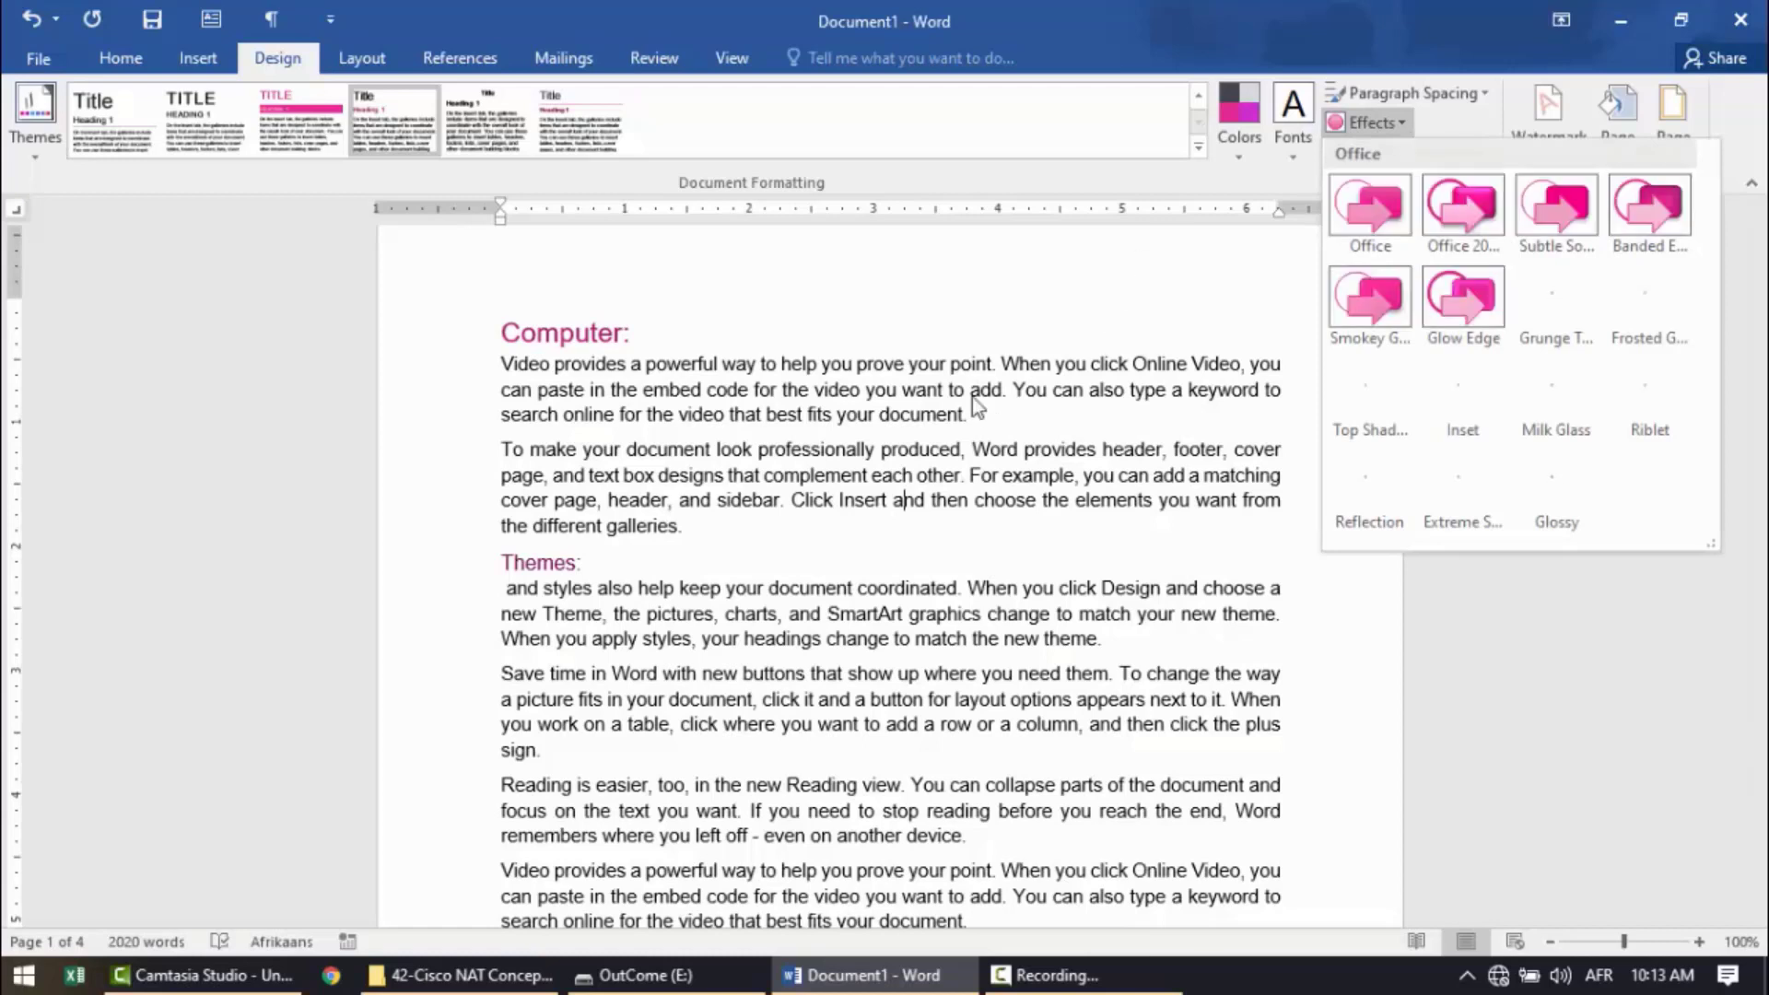
left_click(960, 418)
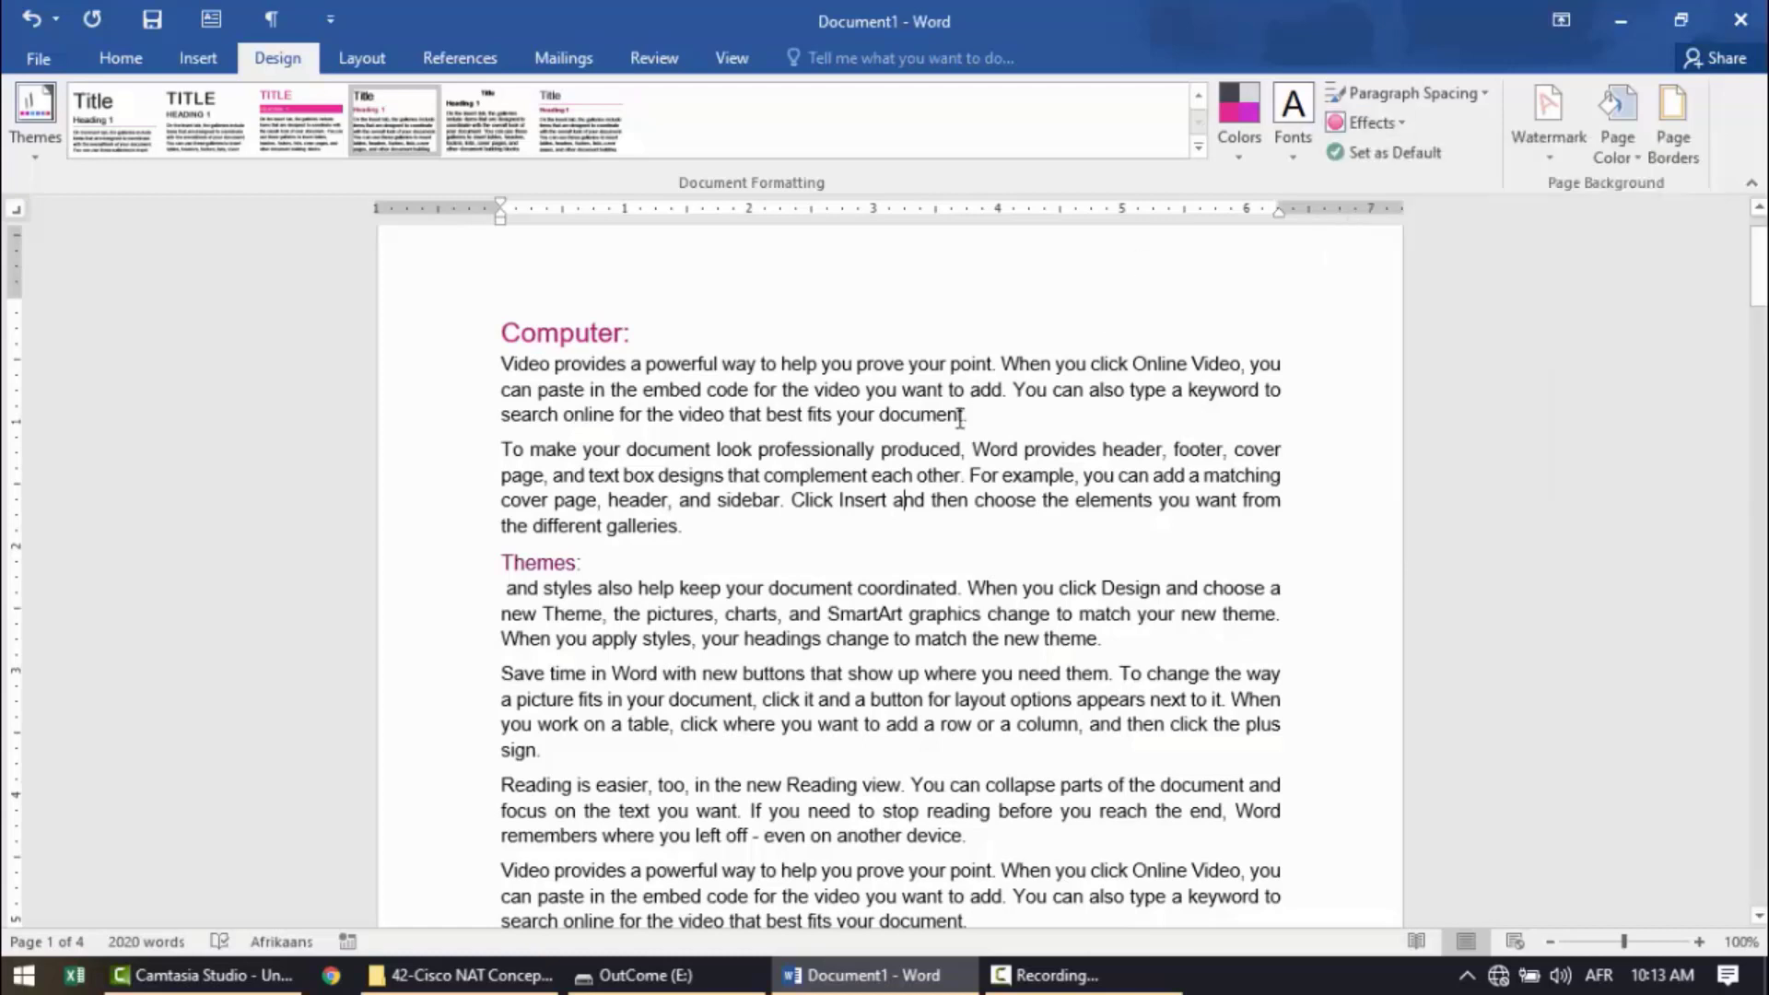
Insert a rectangle with rounded top corners, about 1.22" high and 2.65" wide, over the first two body paragraphs
left_click(195, 61)
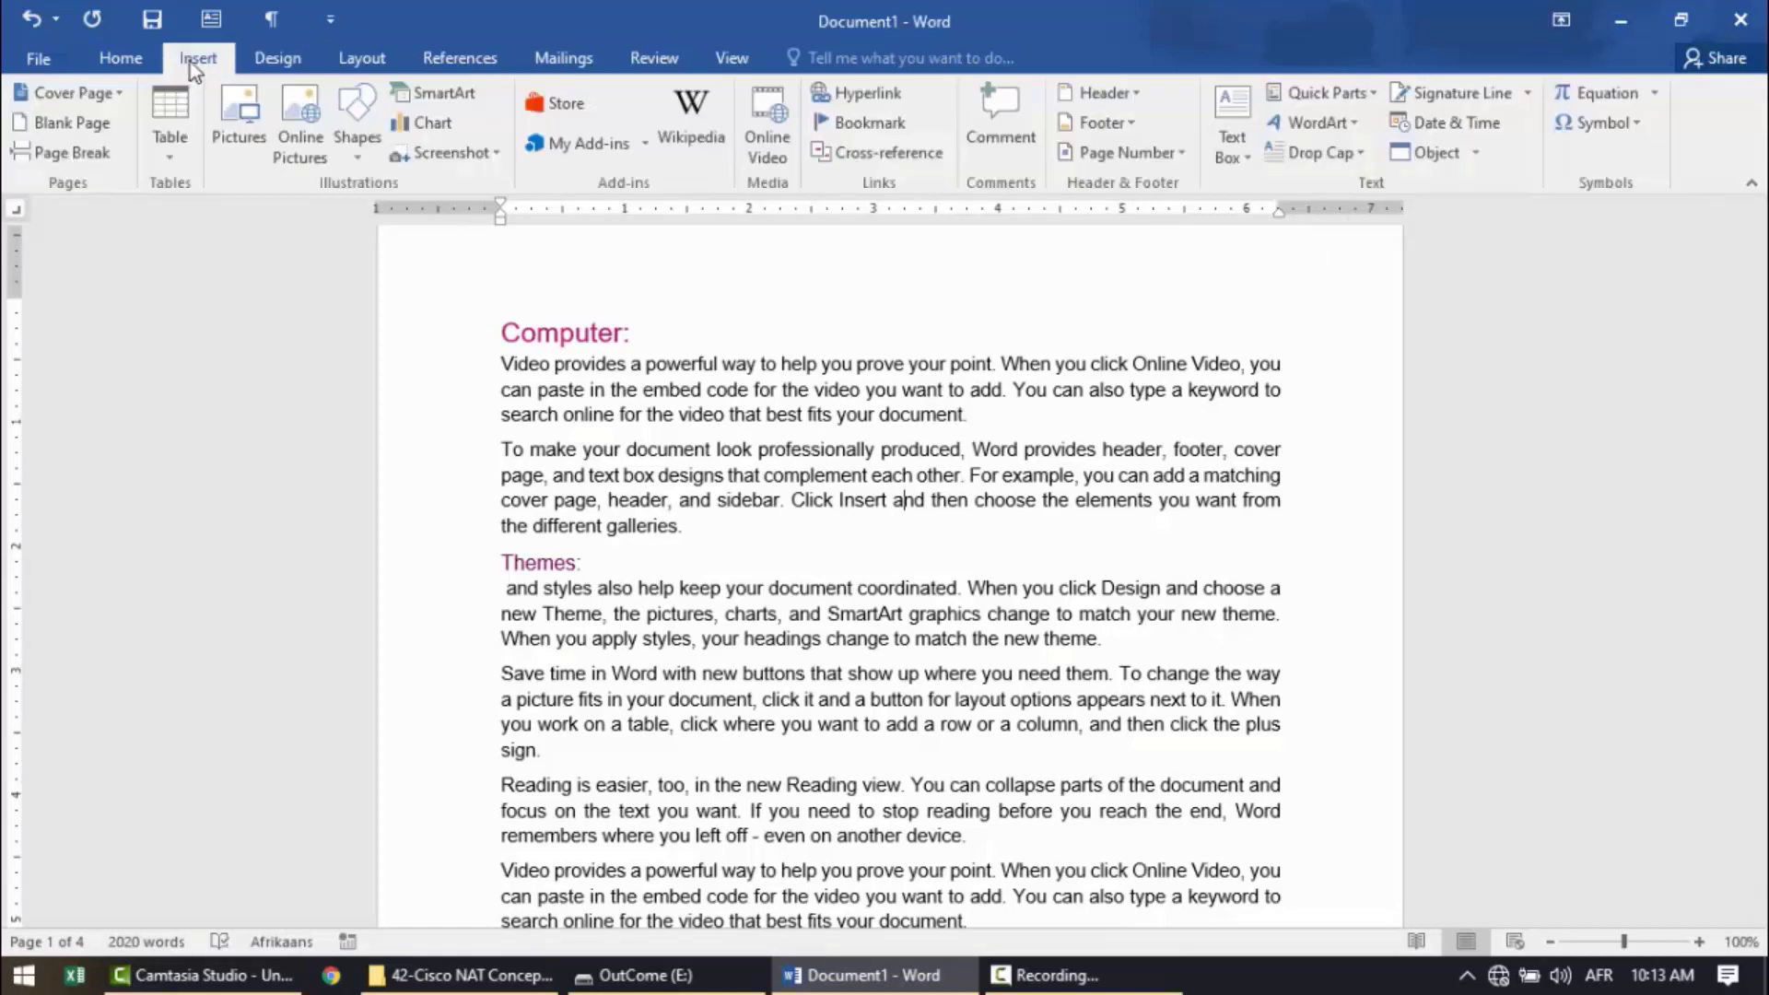
left_click(361, 160)
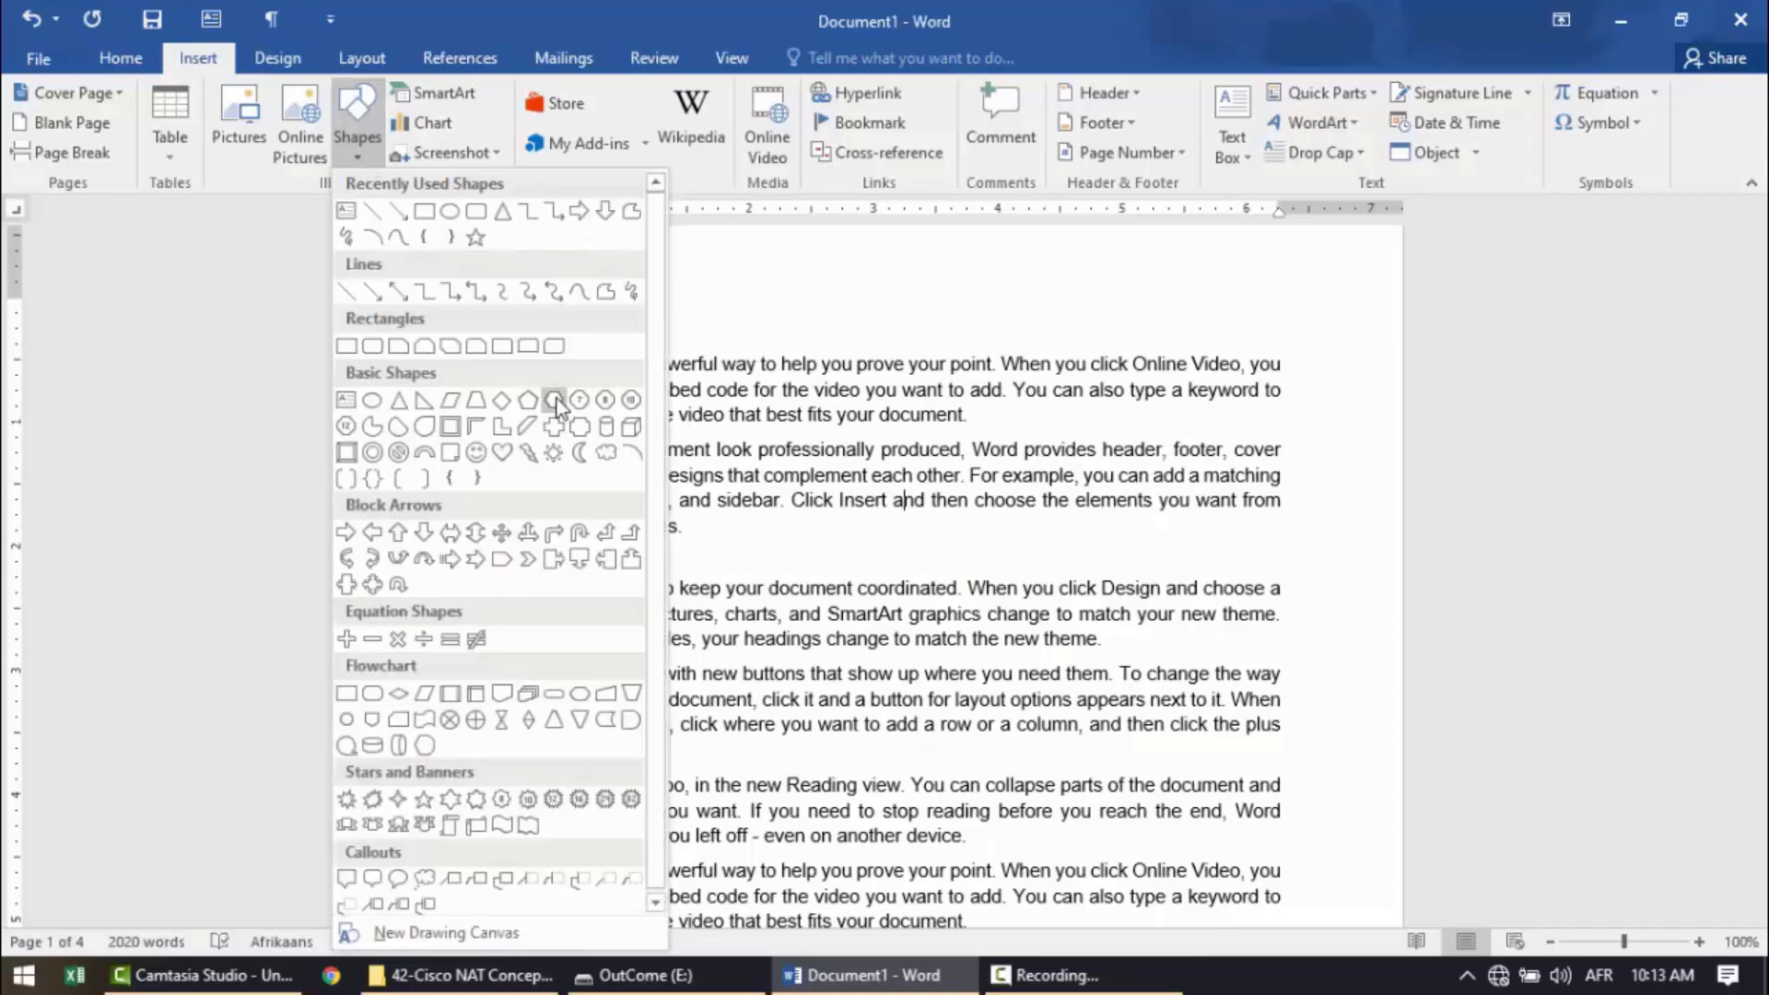
left_click(528, 346)
left_click_drag(758, 379, 1088, 531)
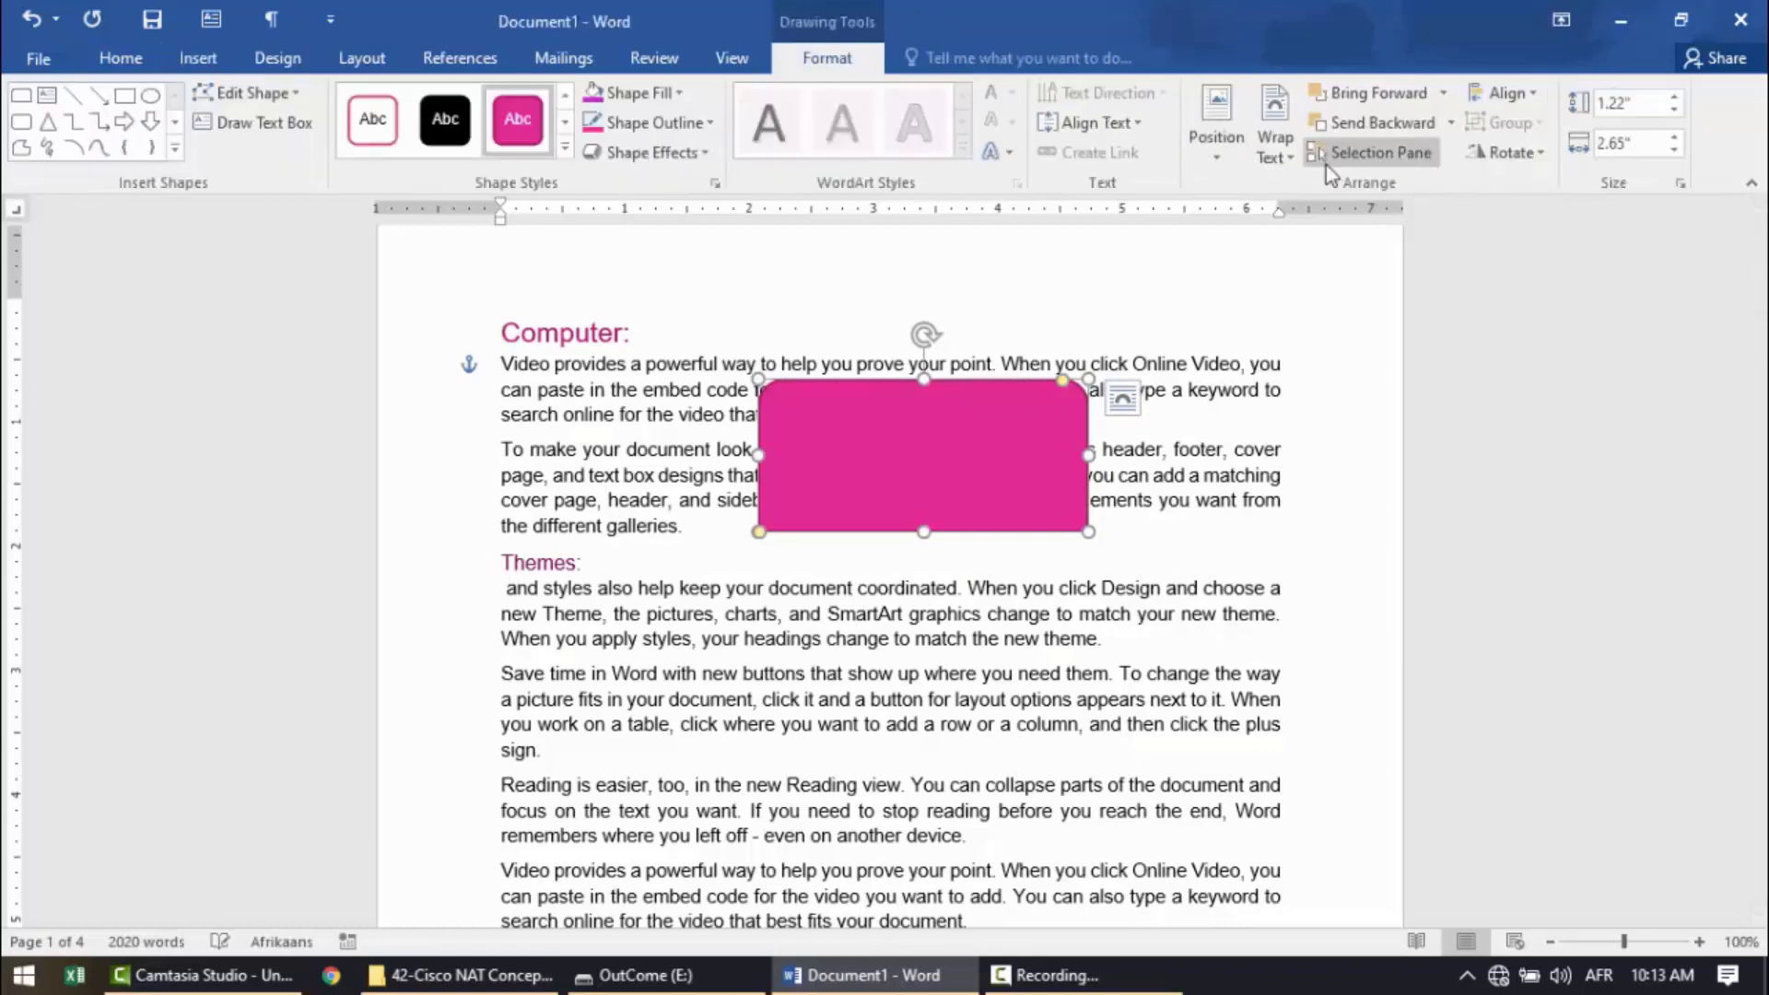
Set the document's theme effects to Top Shadow and check how the inserted shape looks
left_click(278, 61)
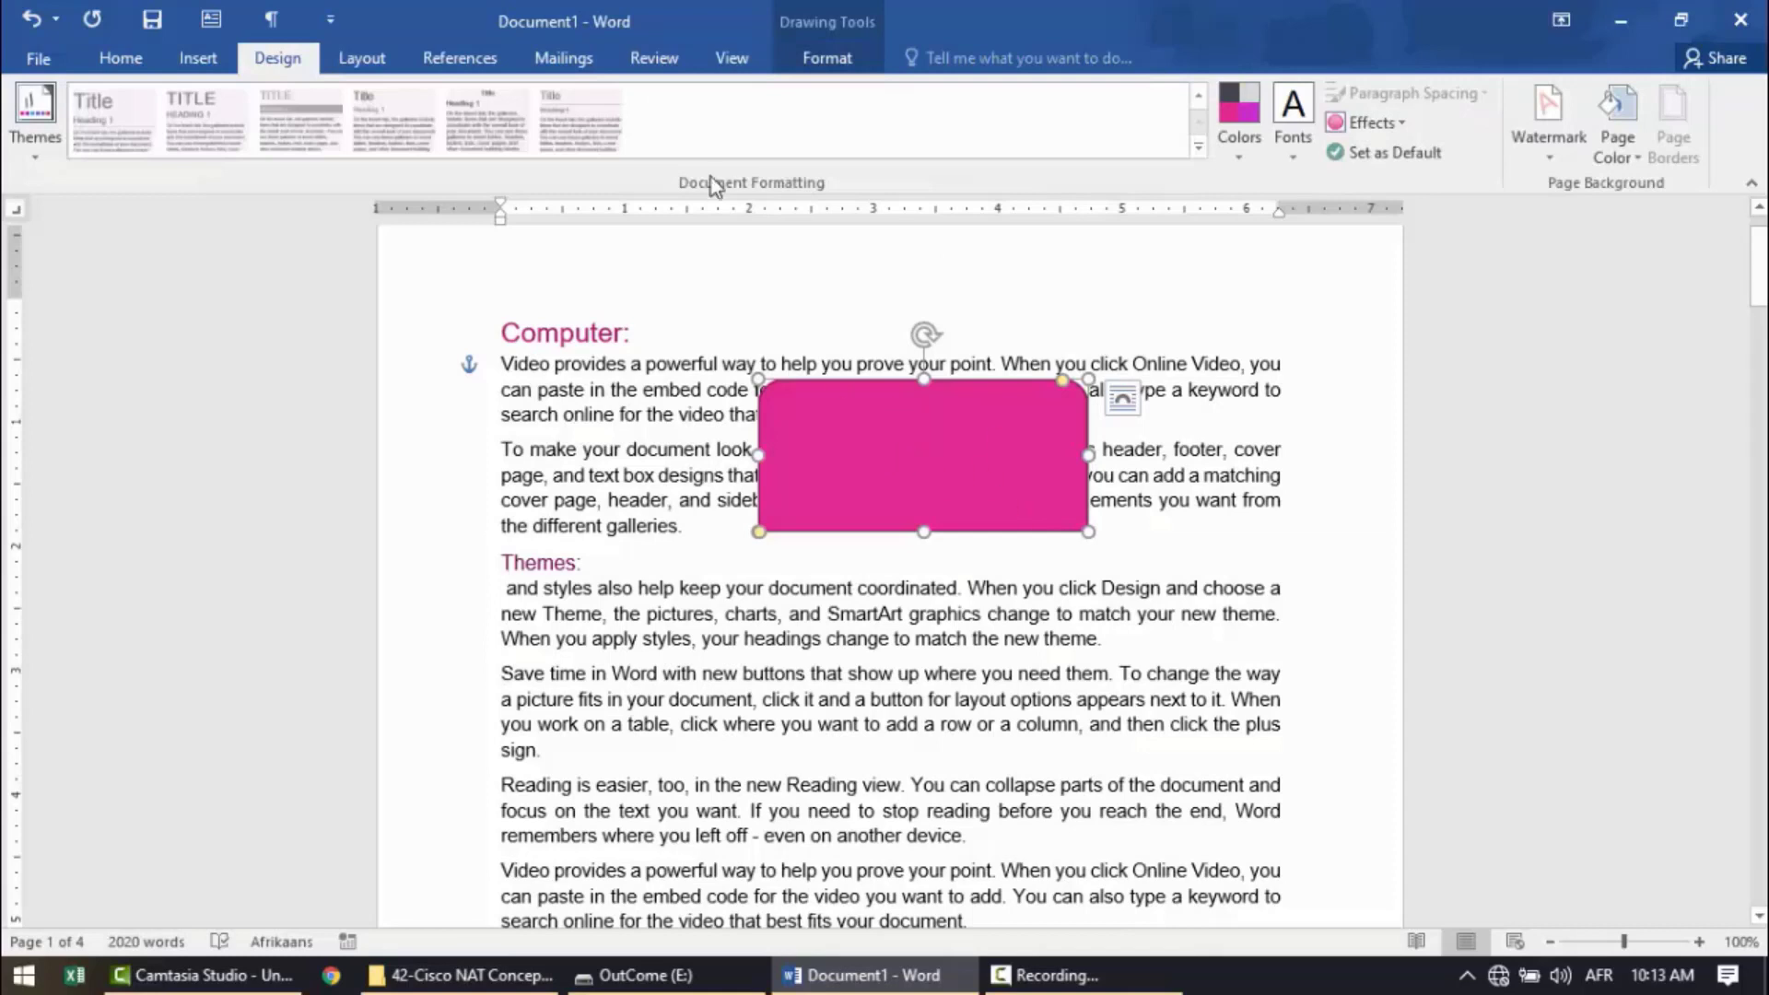
left_click(1252, 133)
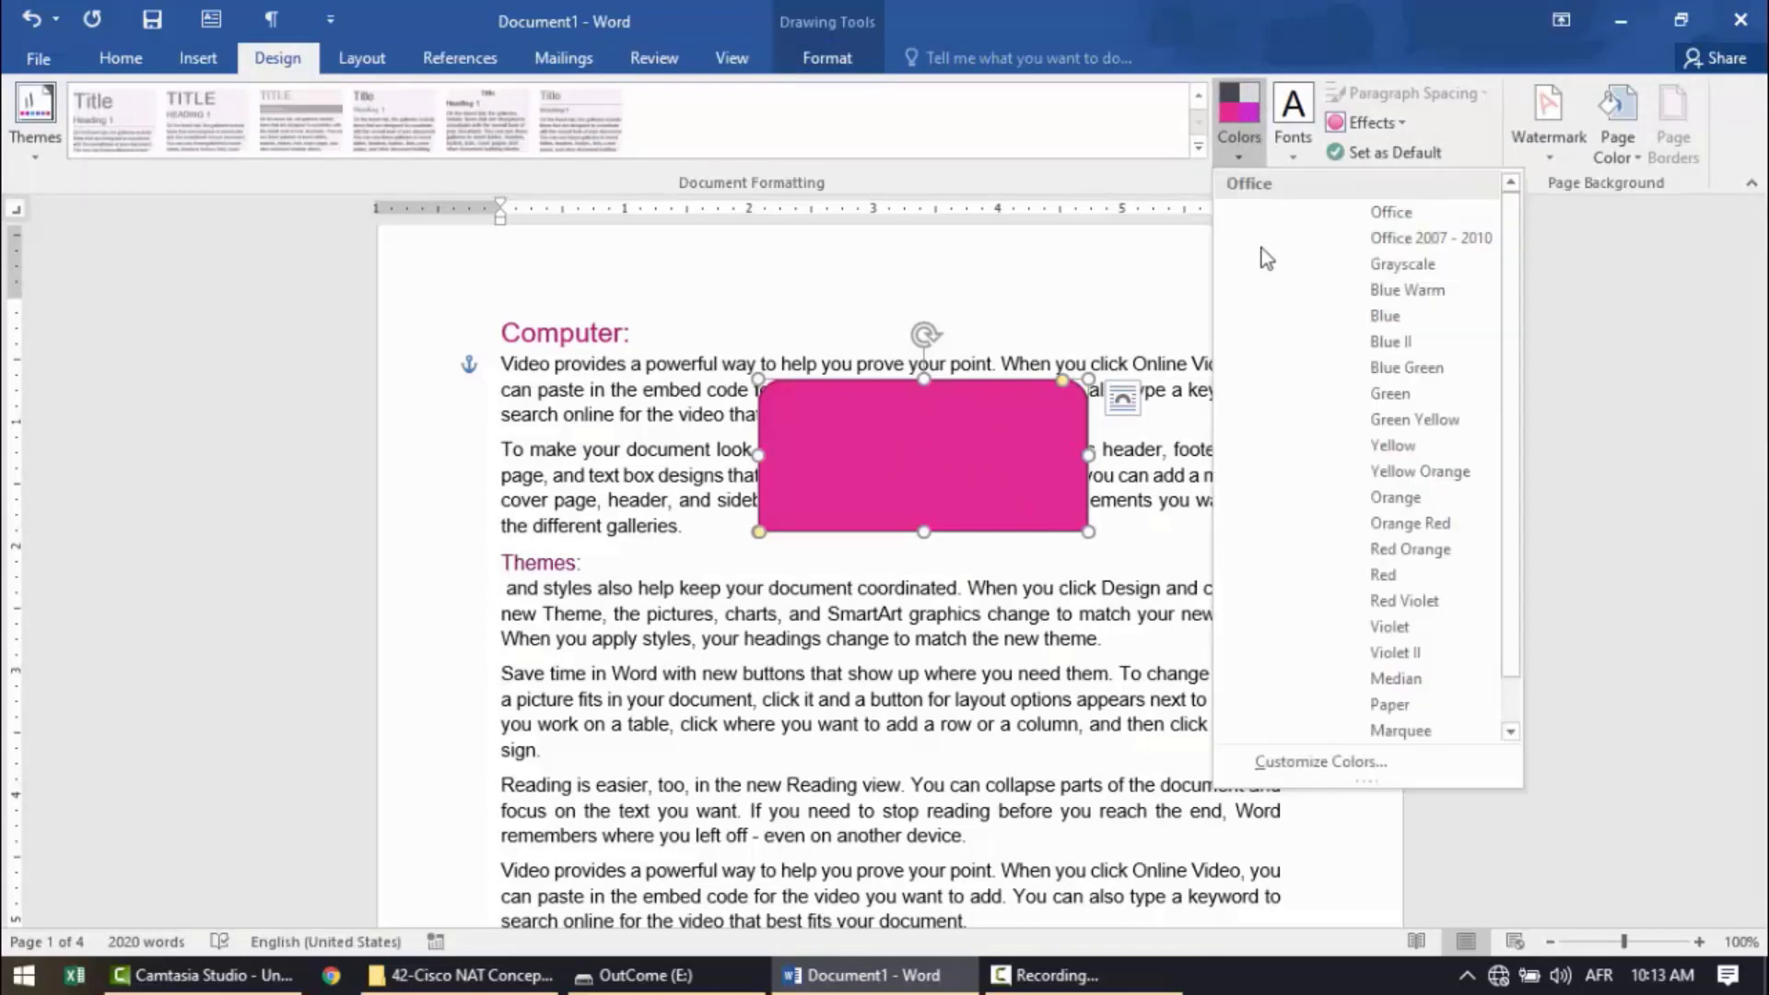
left_click(755, 398)
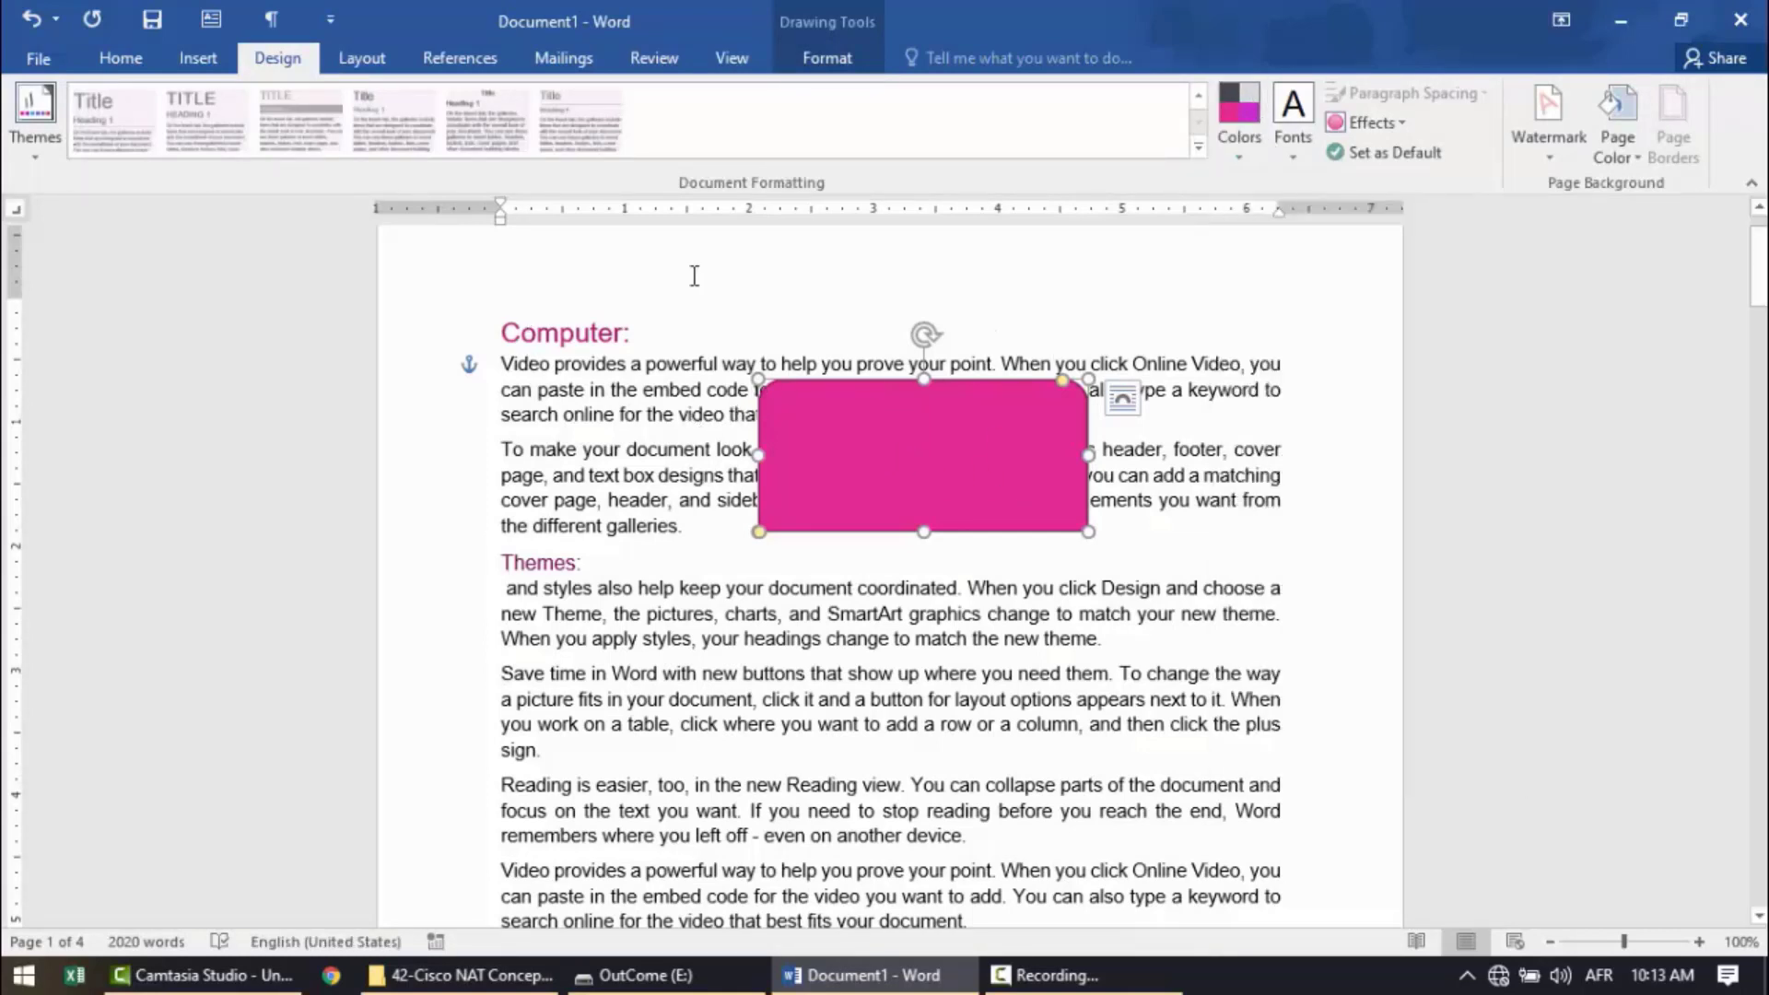
left_click(1409, 123)
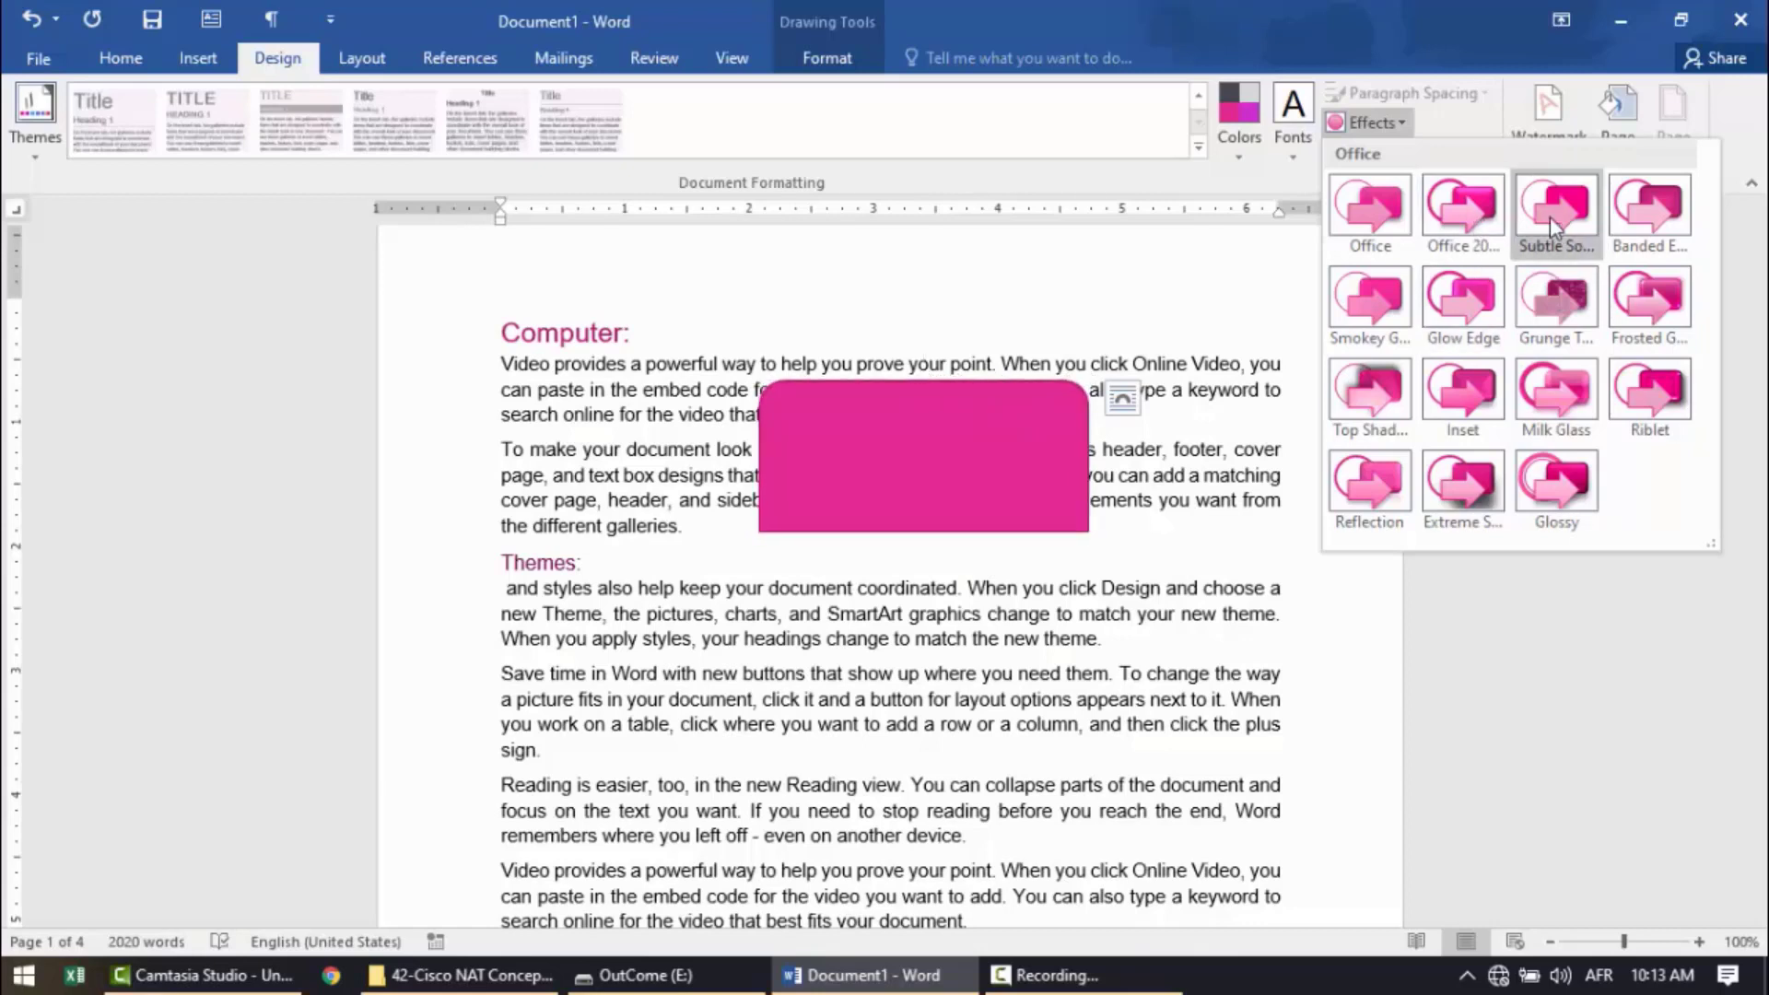
left_click(1389, 395)
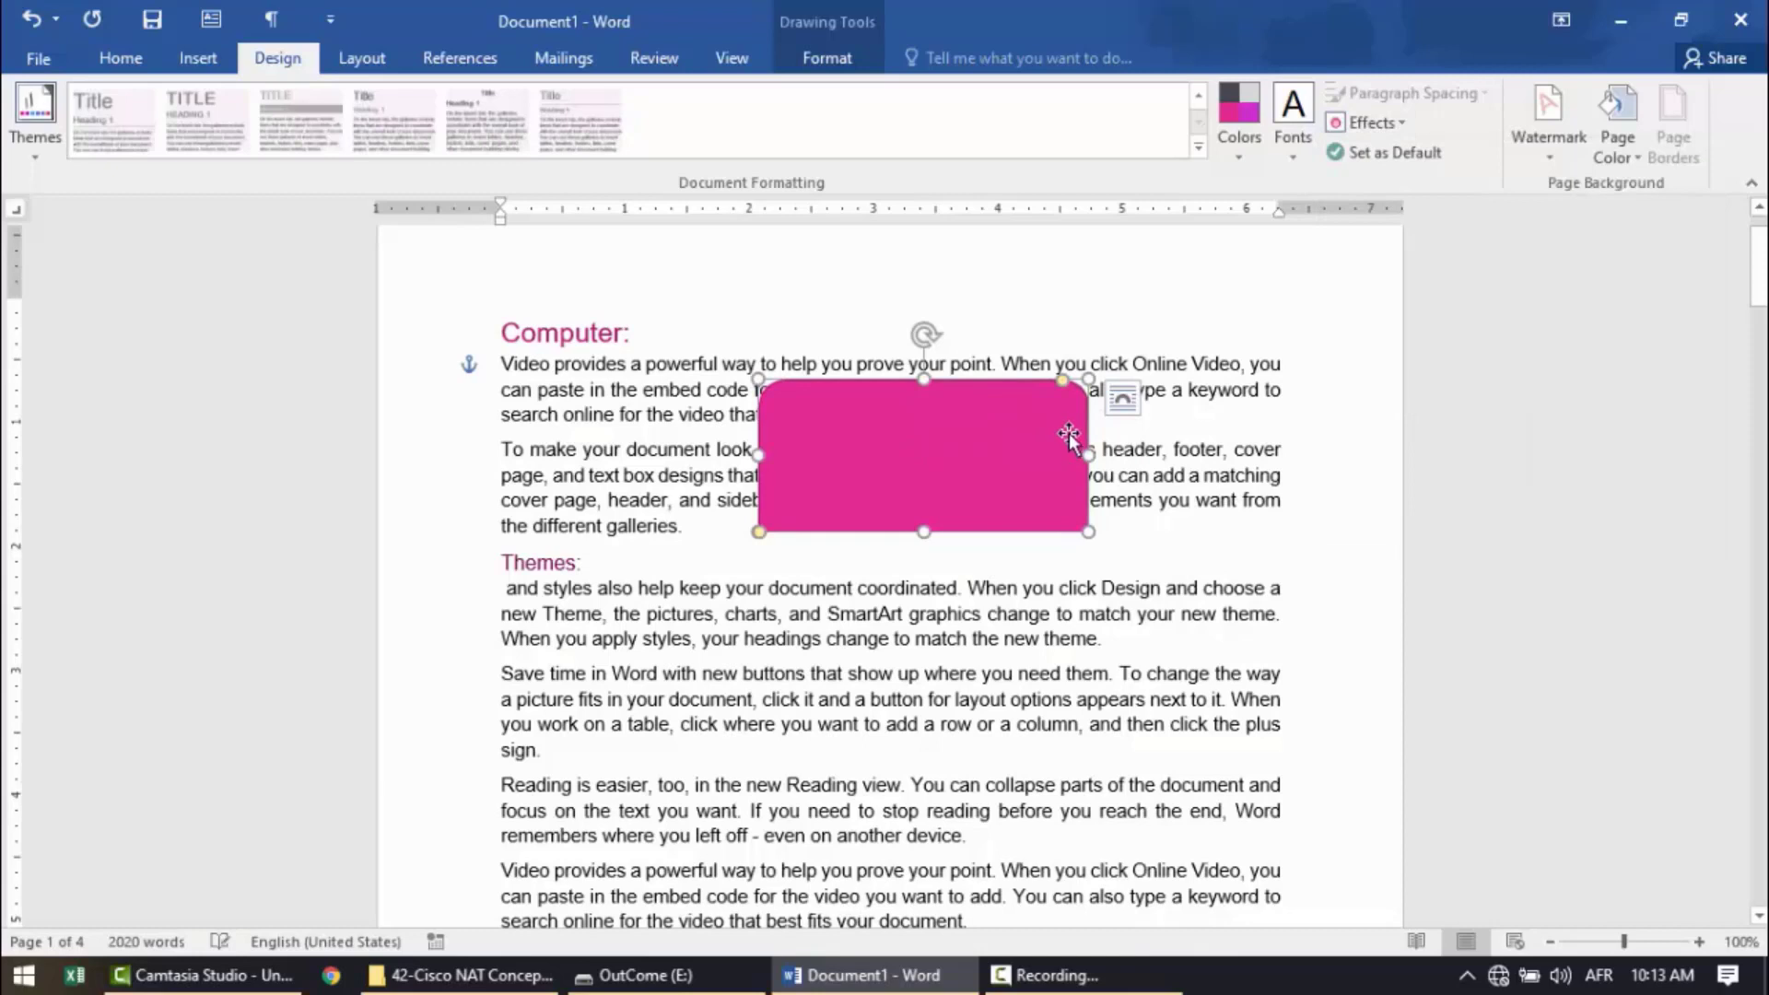
left_click(1382, 129)
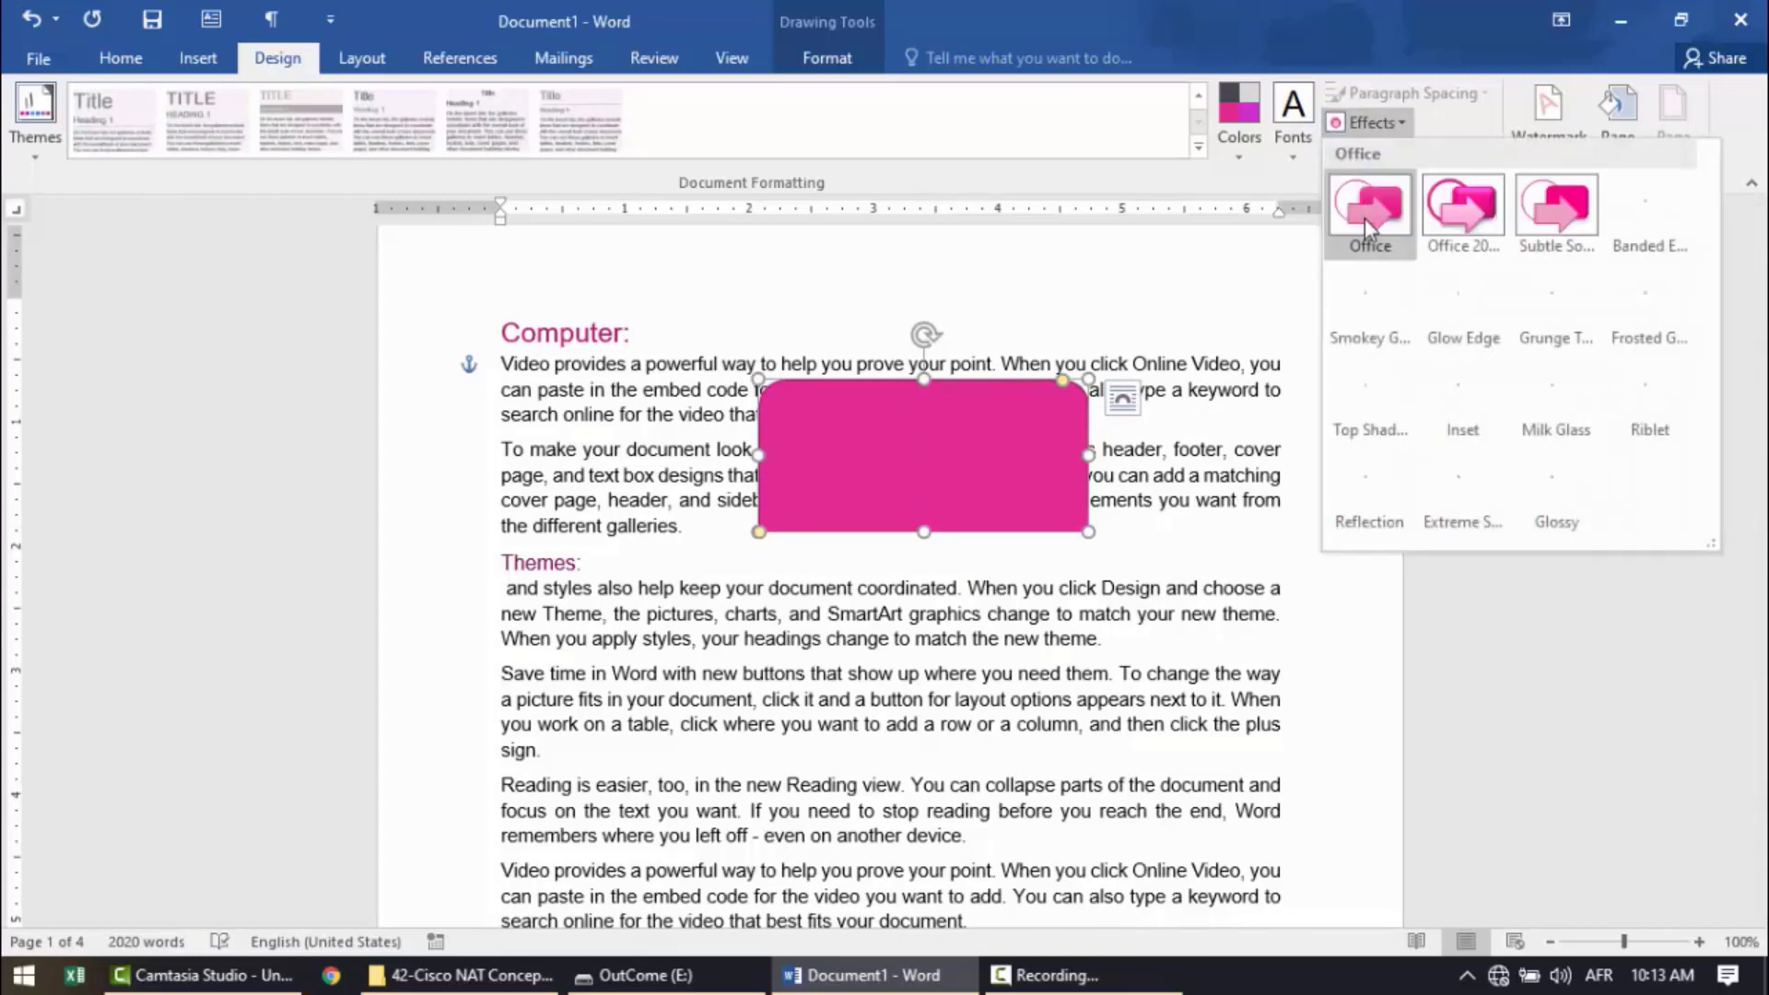
left_click(1375, 396)
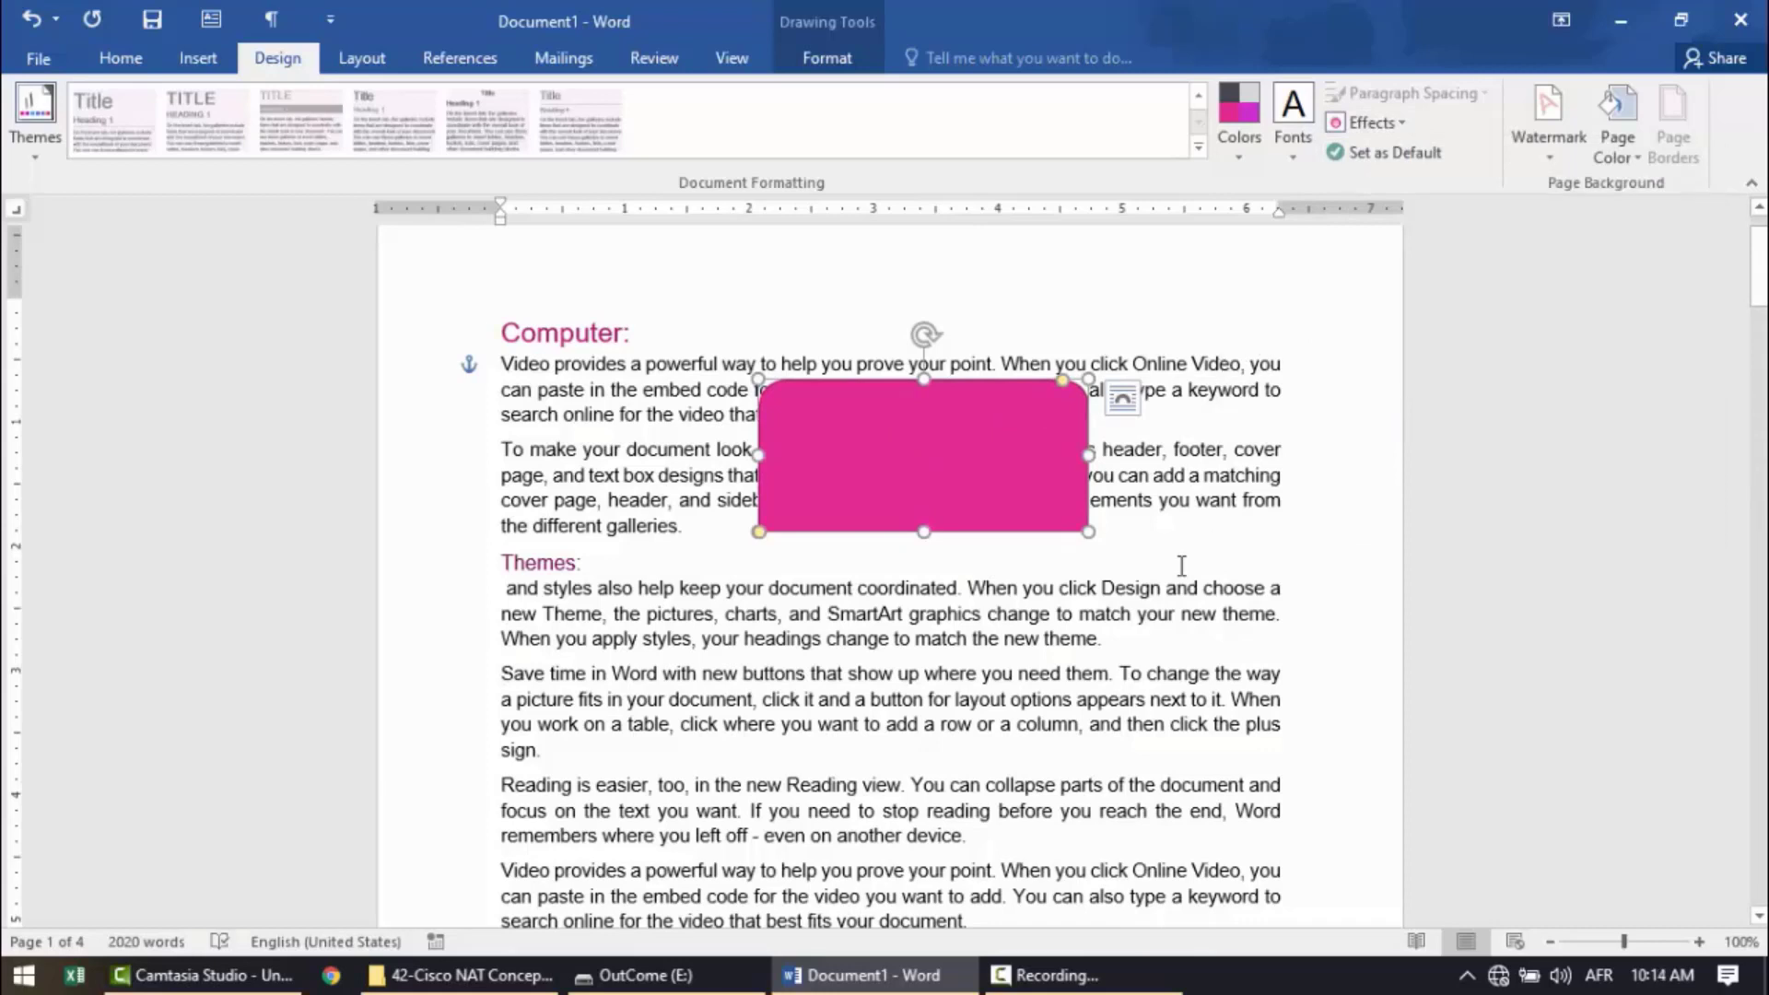
left_click(1043, 627)
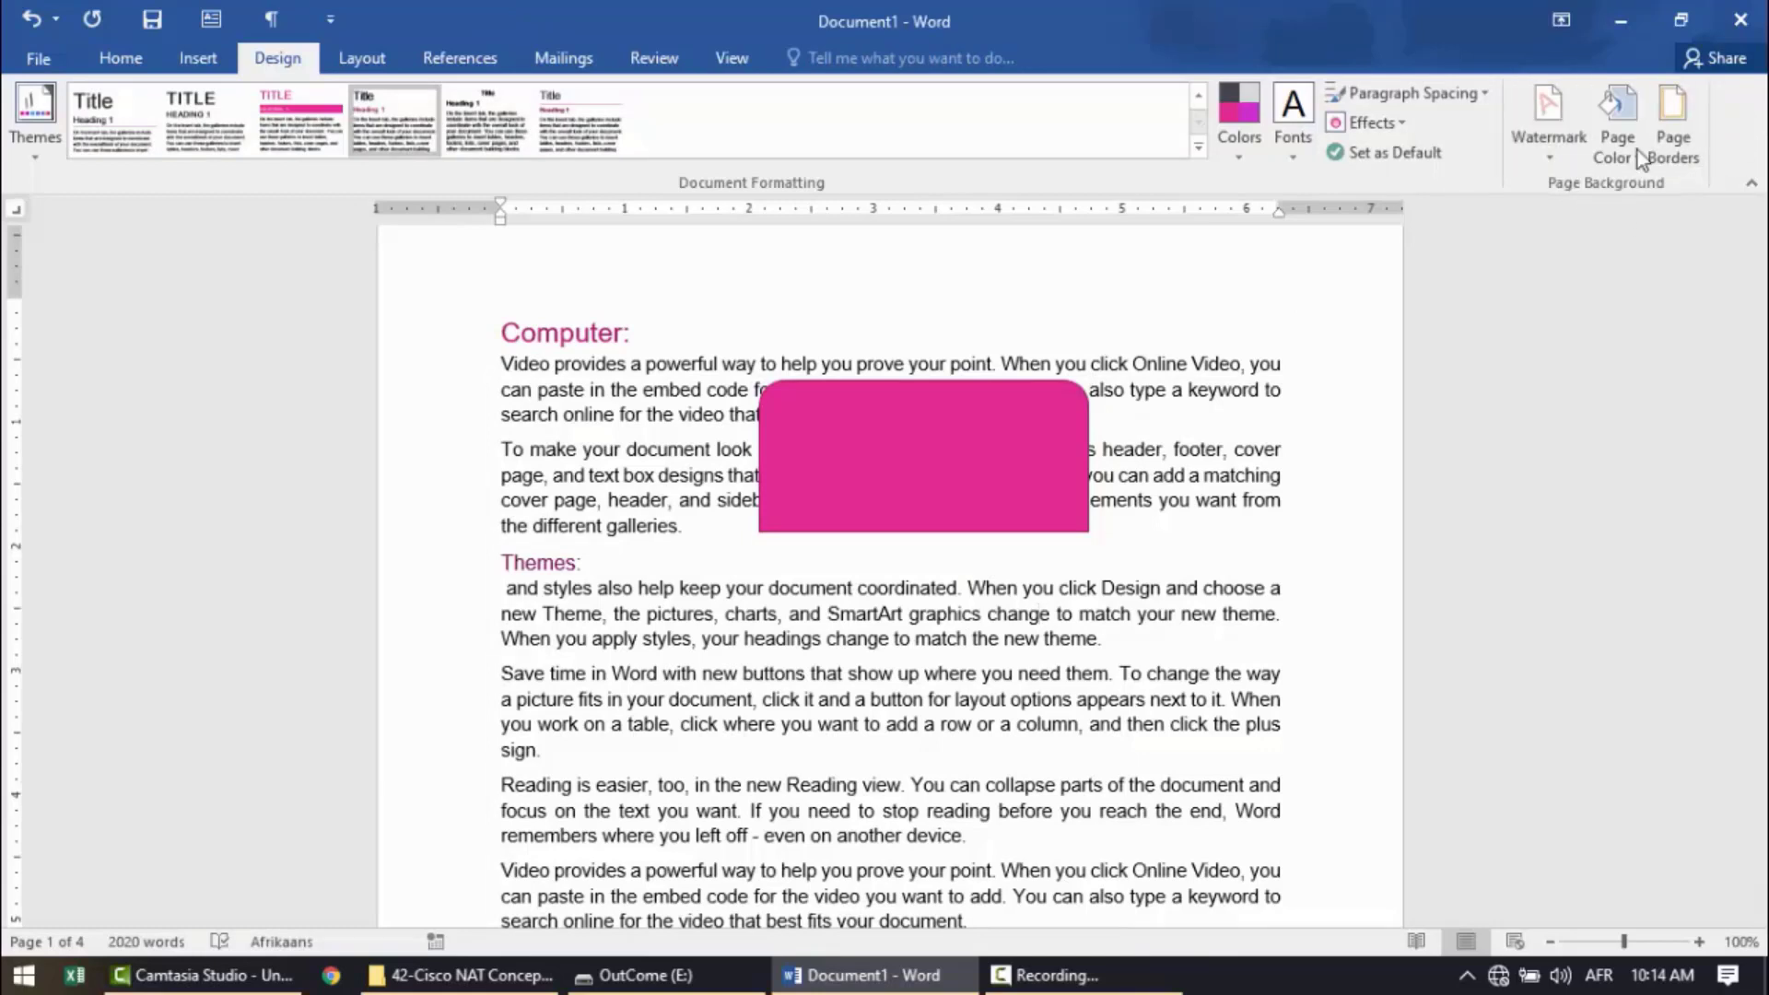
Select the pink shape over the first two body paragraphs
left_click(858, 481)
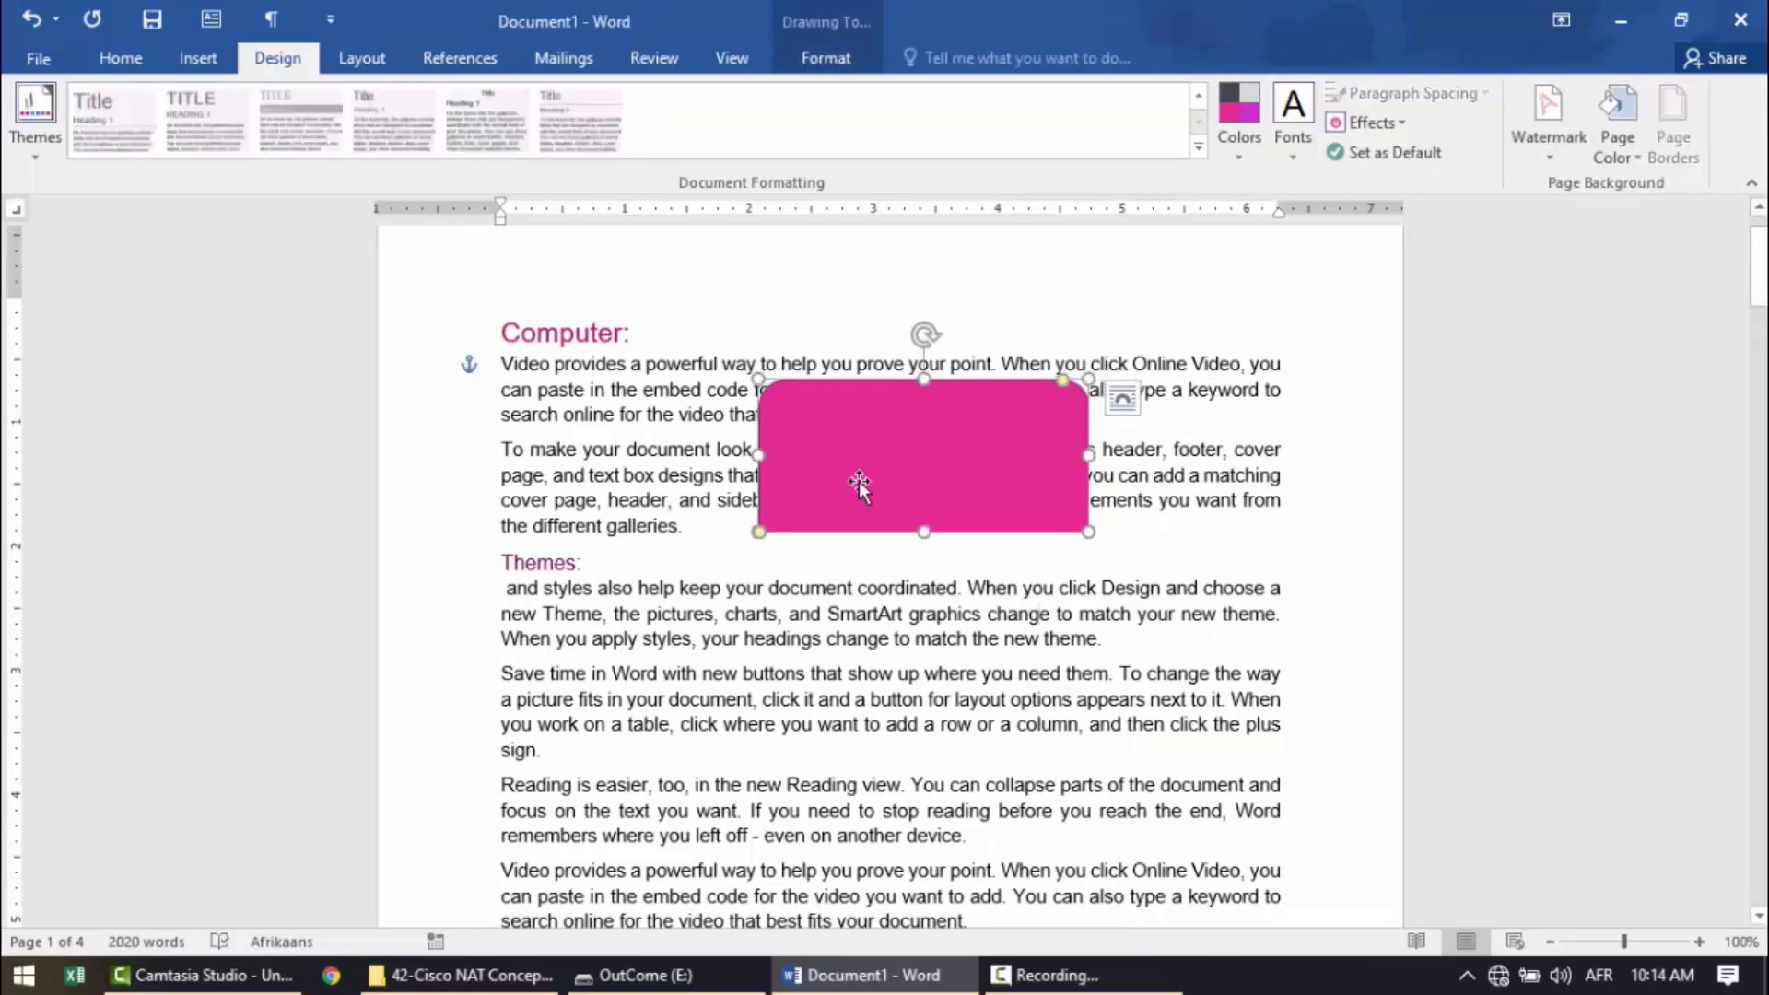